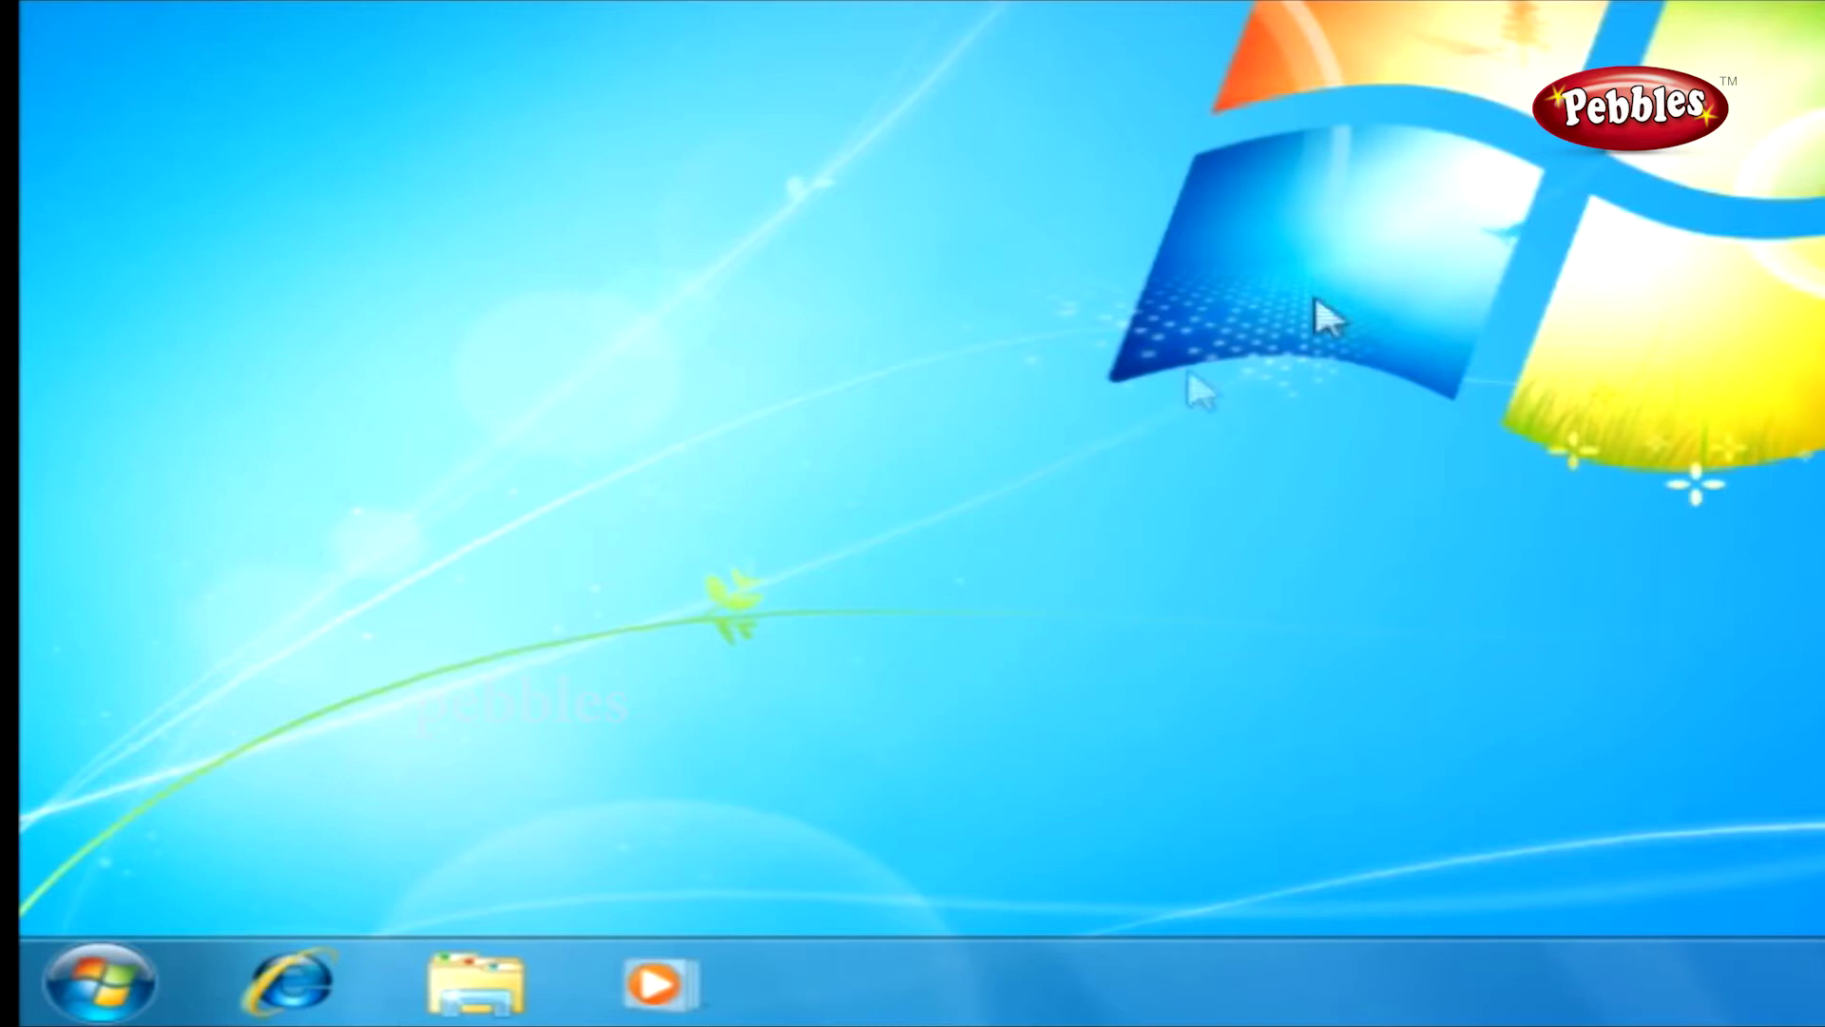
Go from Start through Control Panel and System and Security to the BitLocker Drive Encryption page.
click(157, 965)
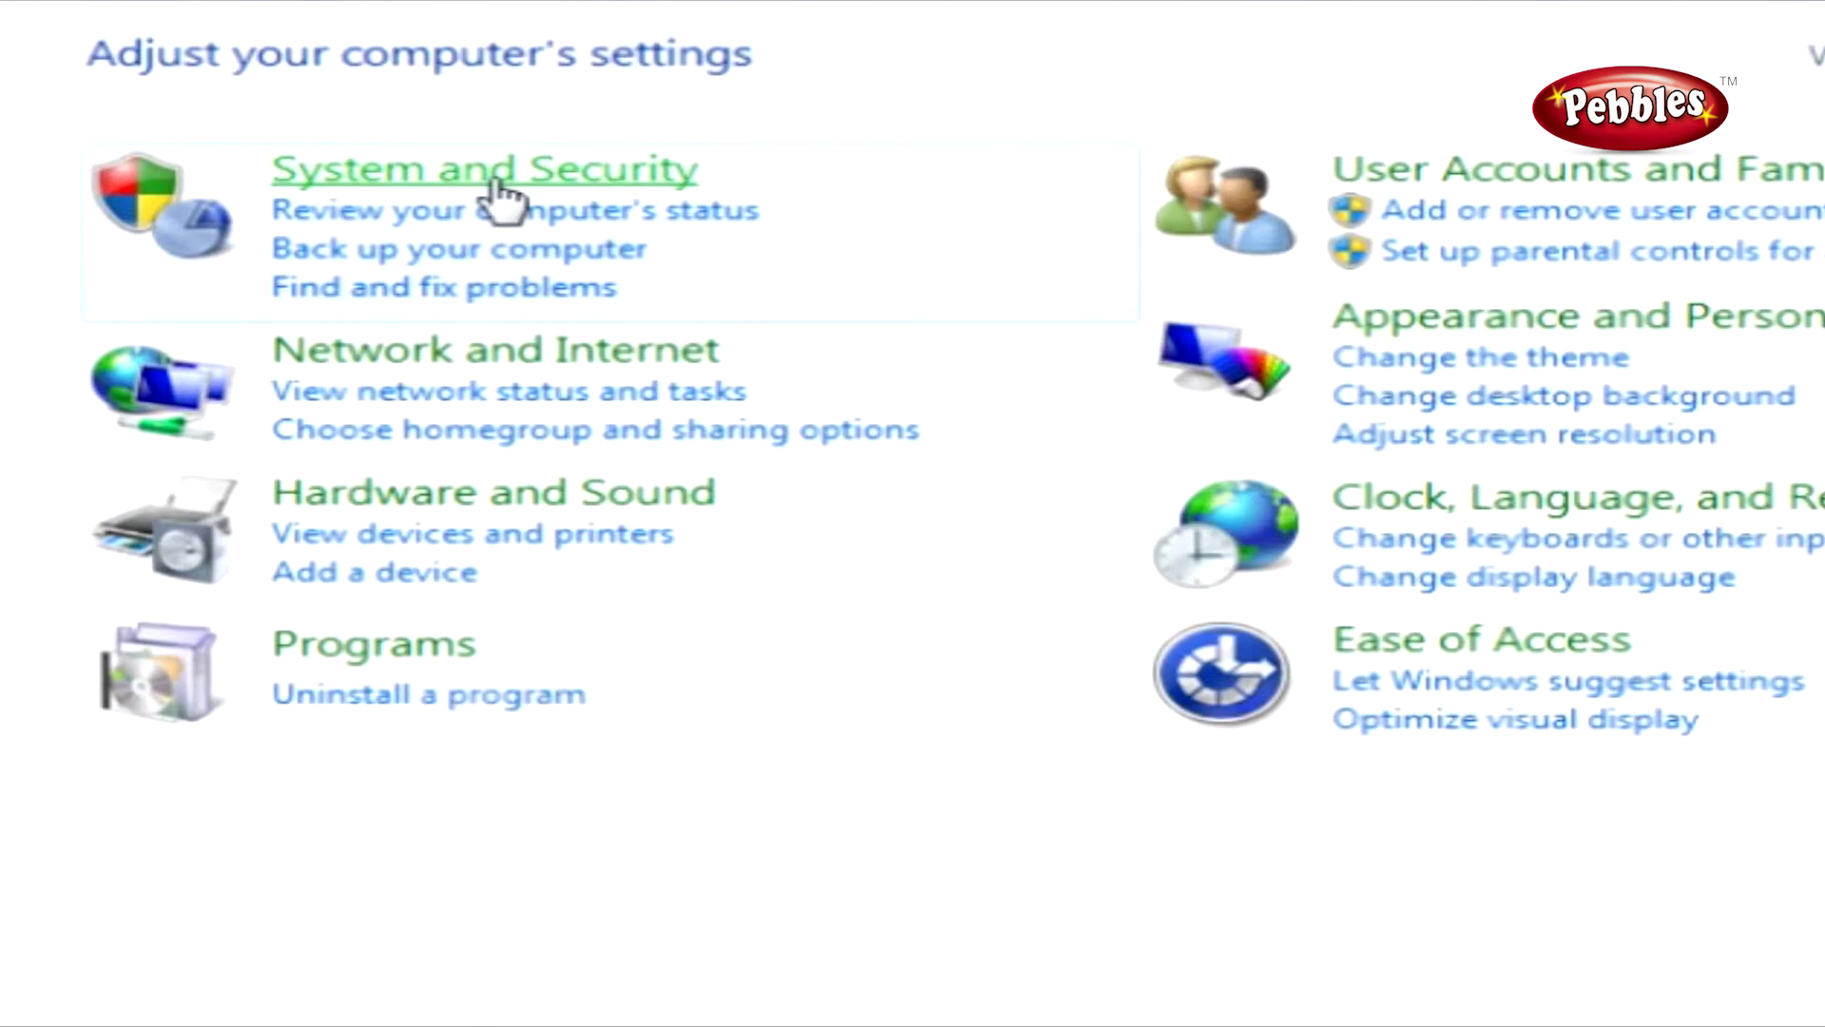
click(496, 185)
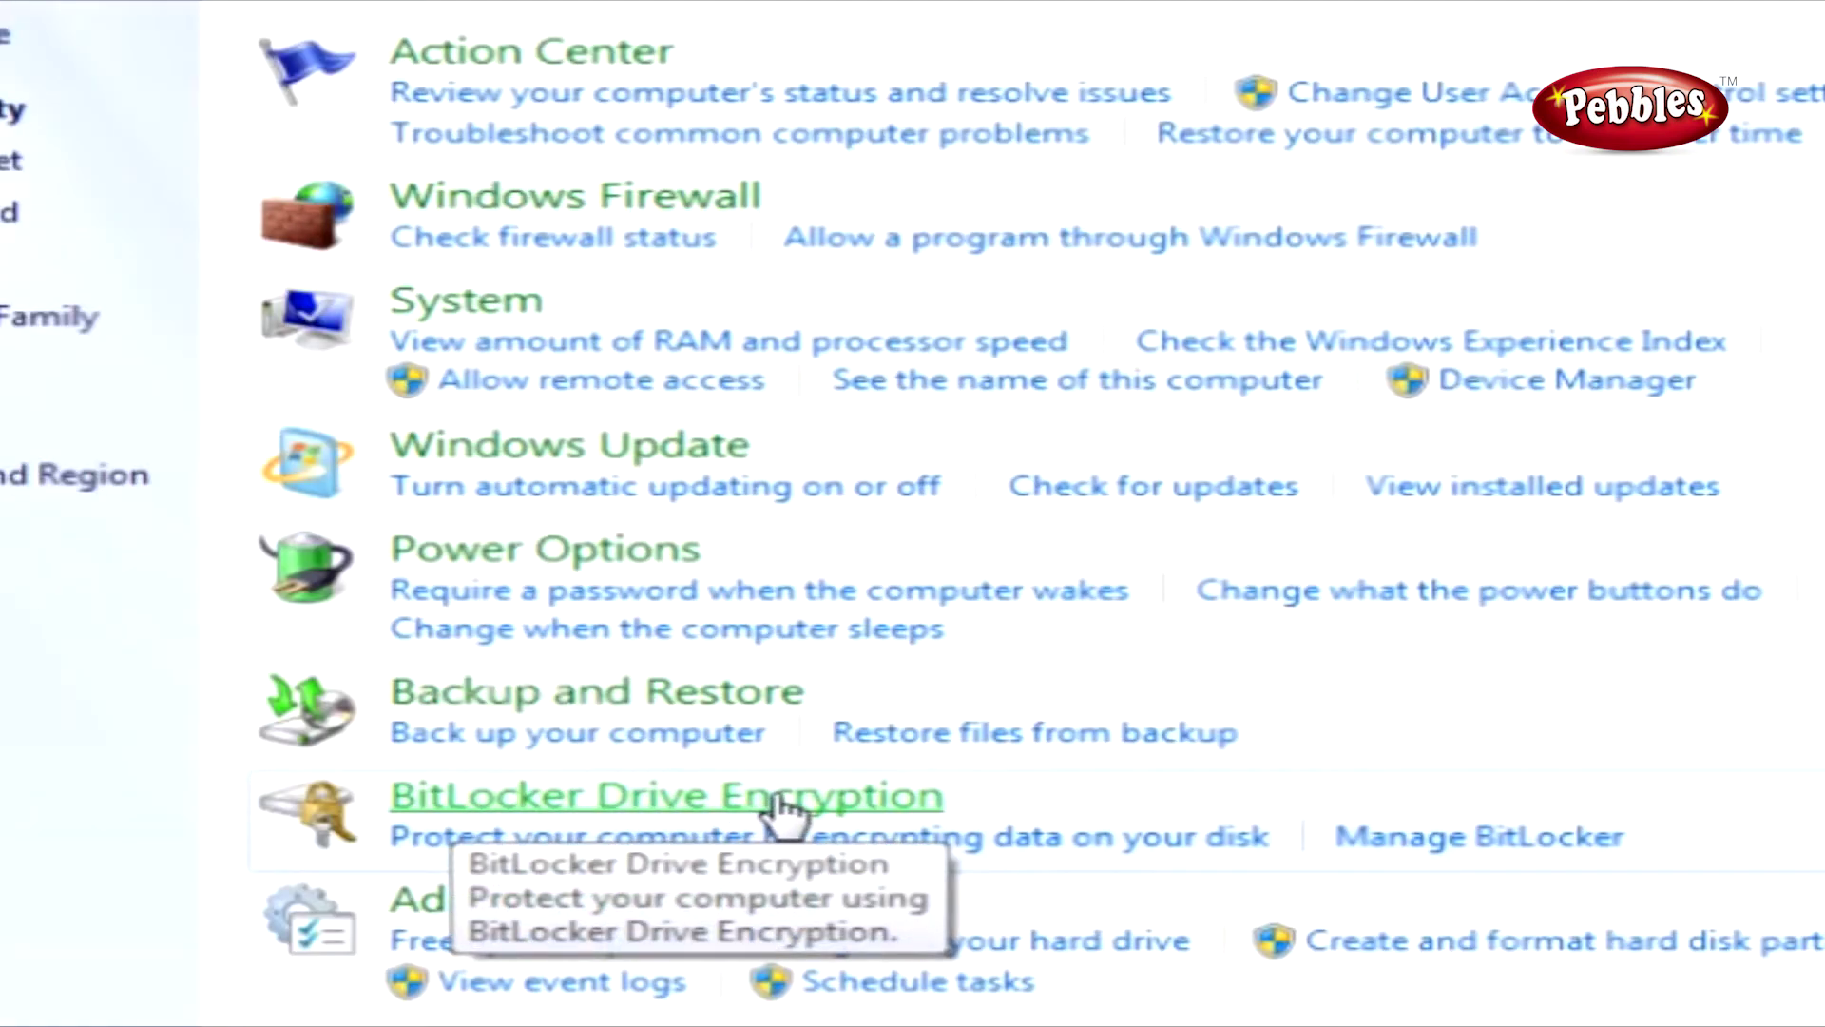
click(700, 808)
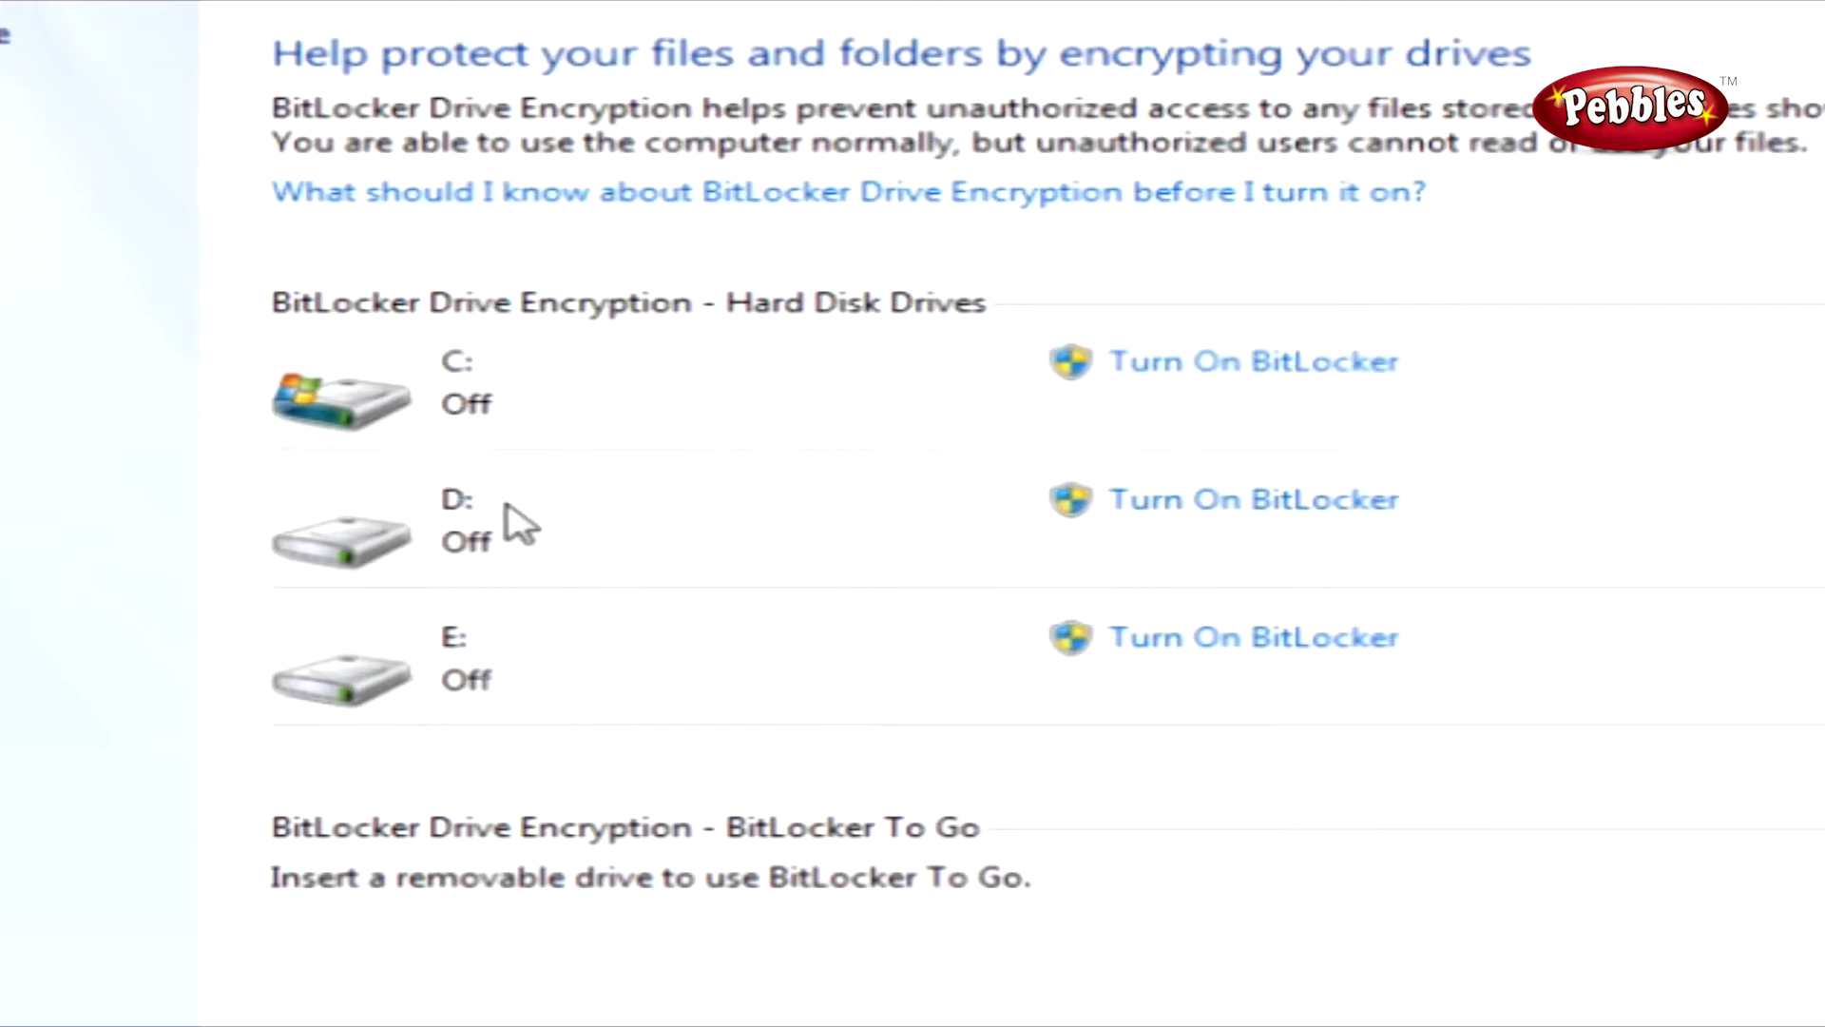
Turn on BitLocker for drive D: with password unlocking, entering the password and its confirmation.
click(1241, 504)
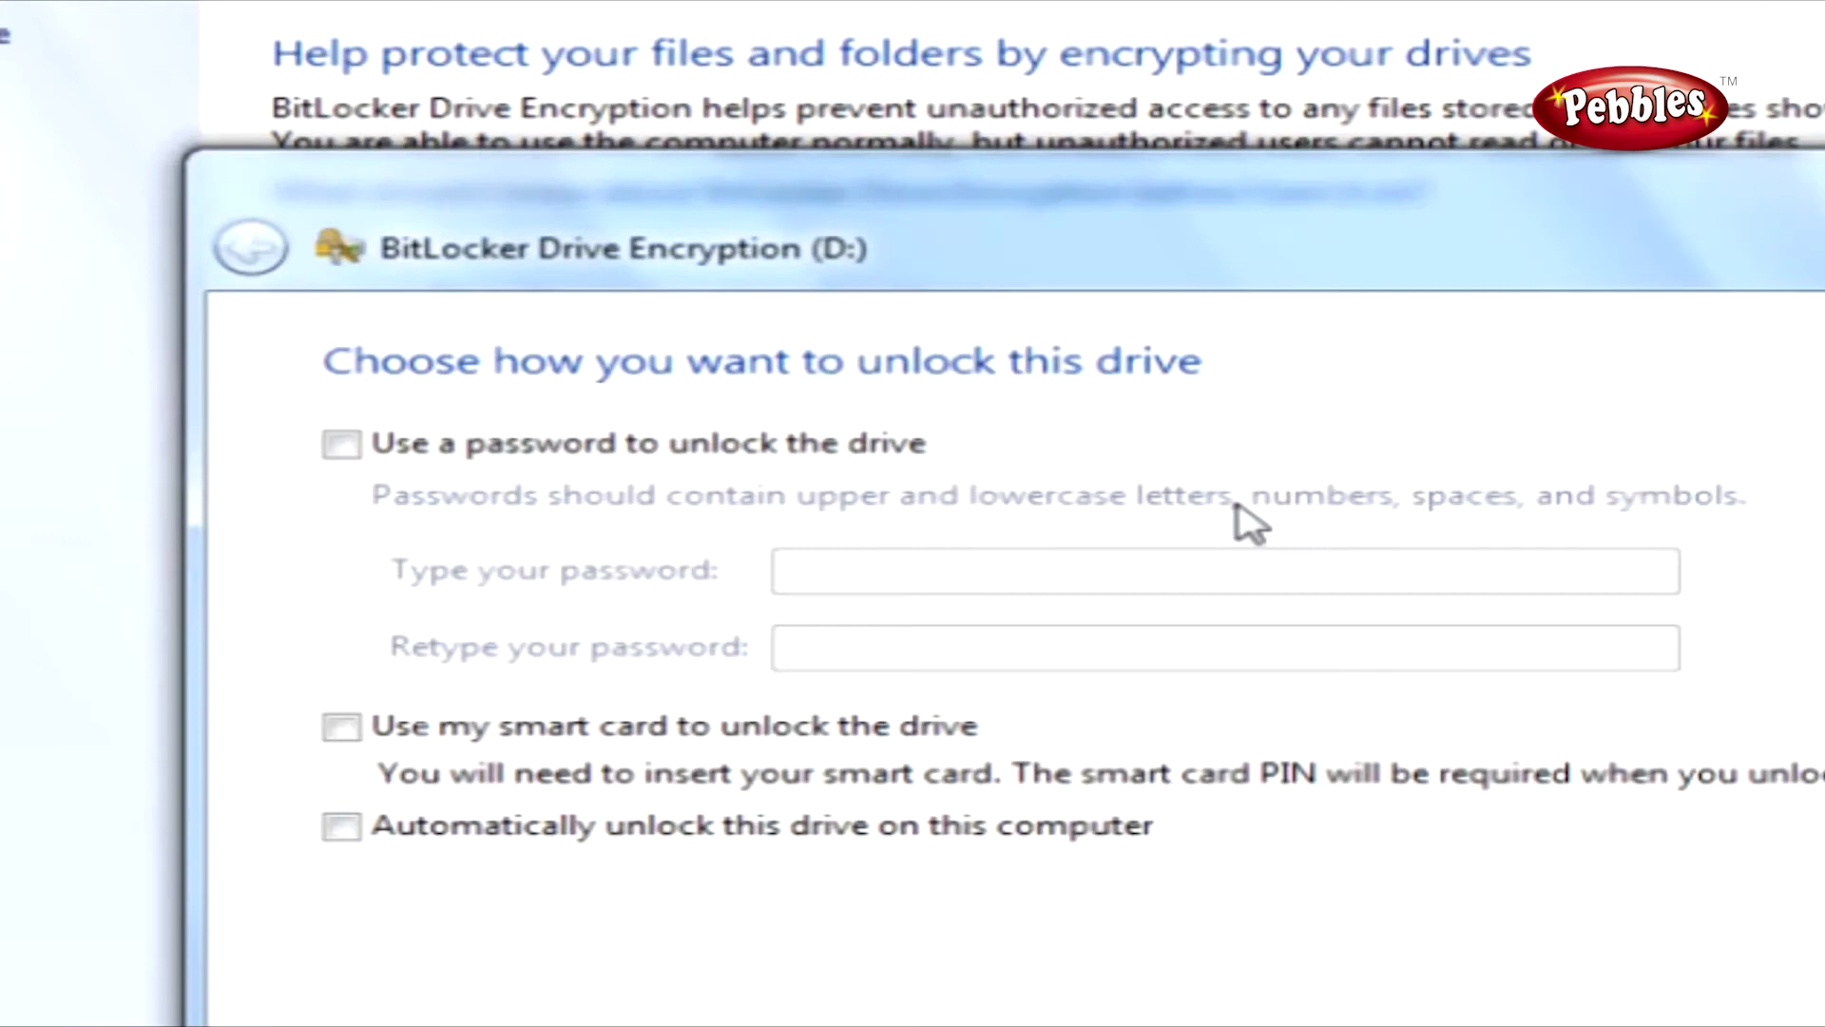
drag(1080, 252, 1017, 214)
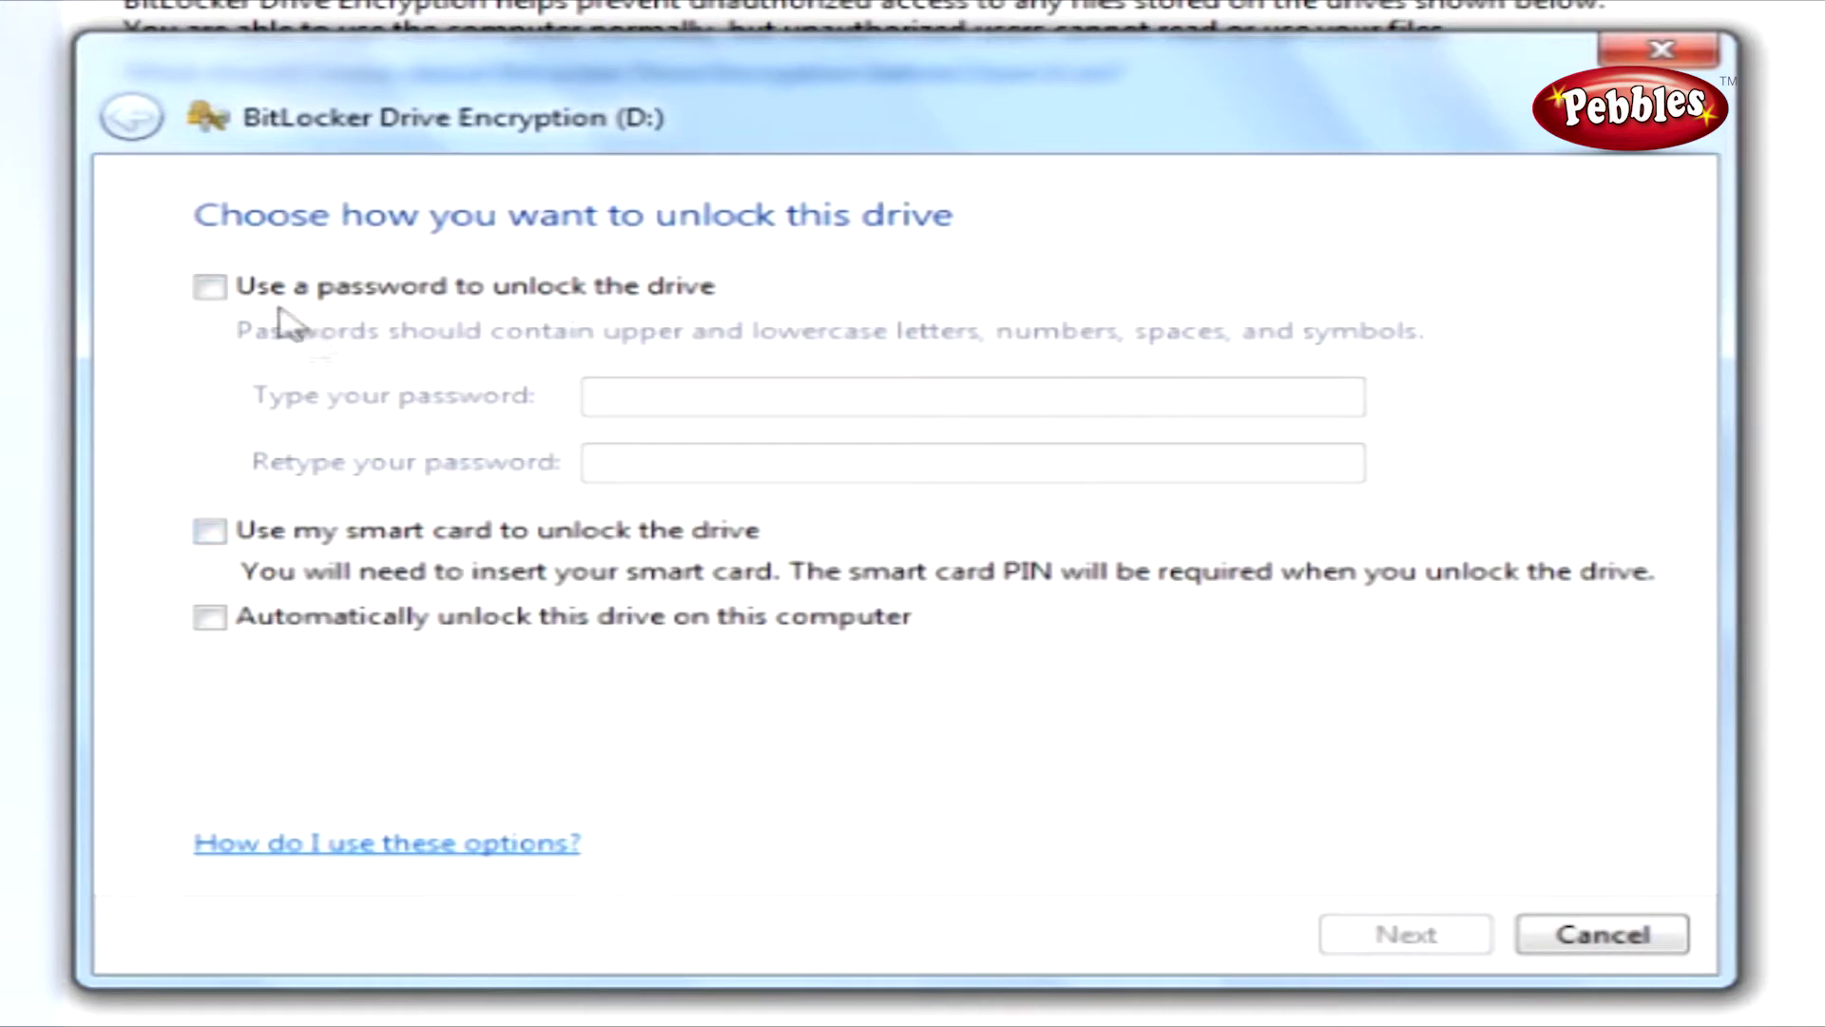
click(211, 287)
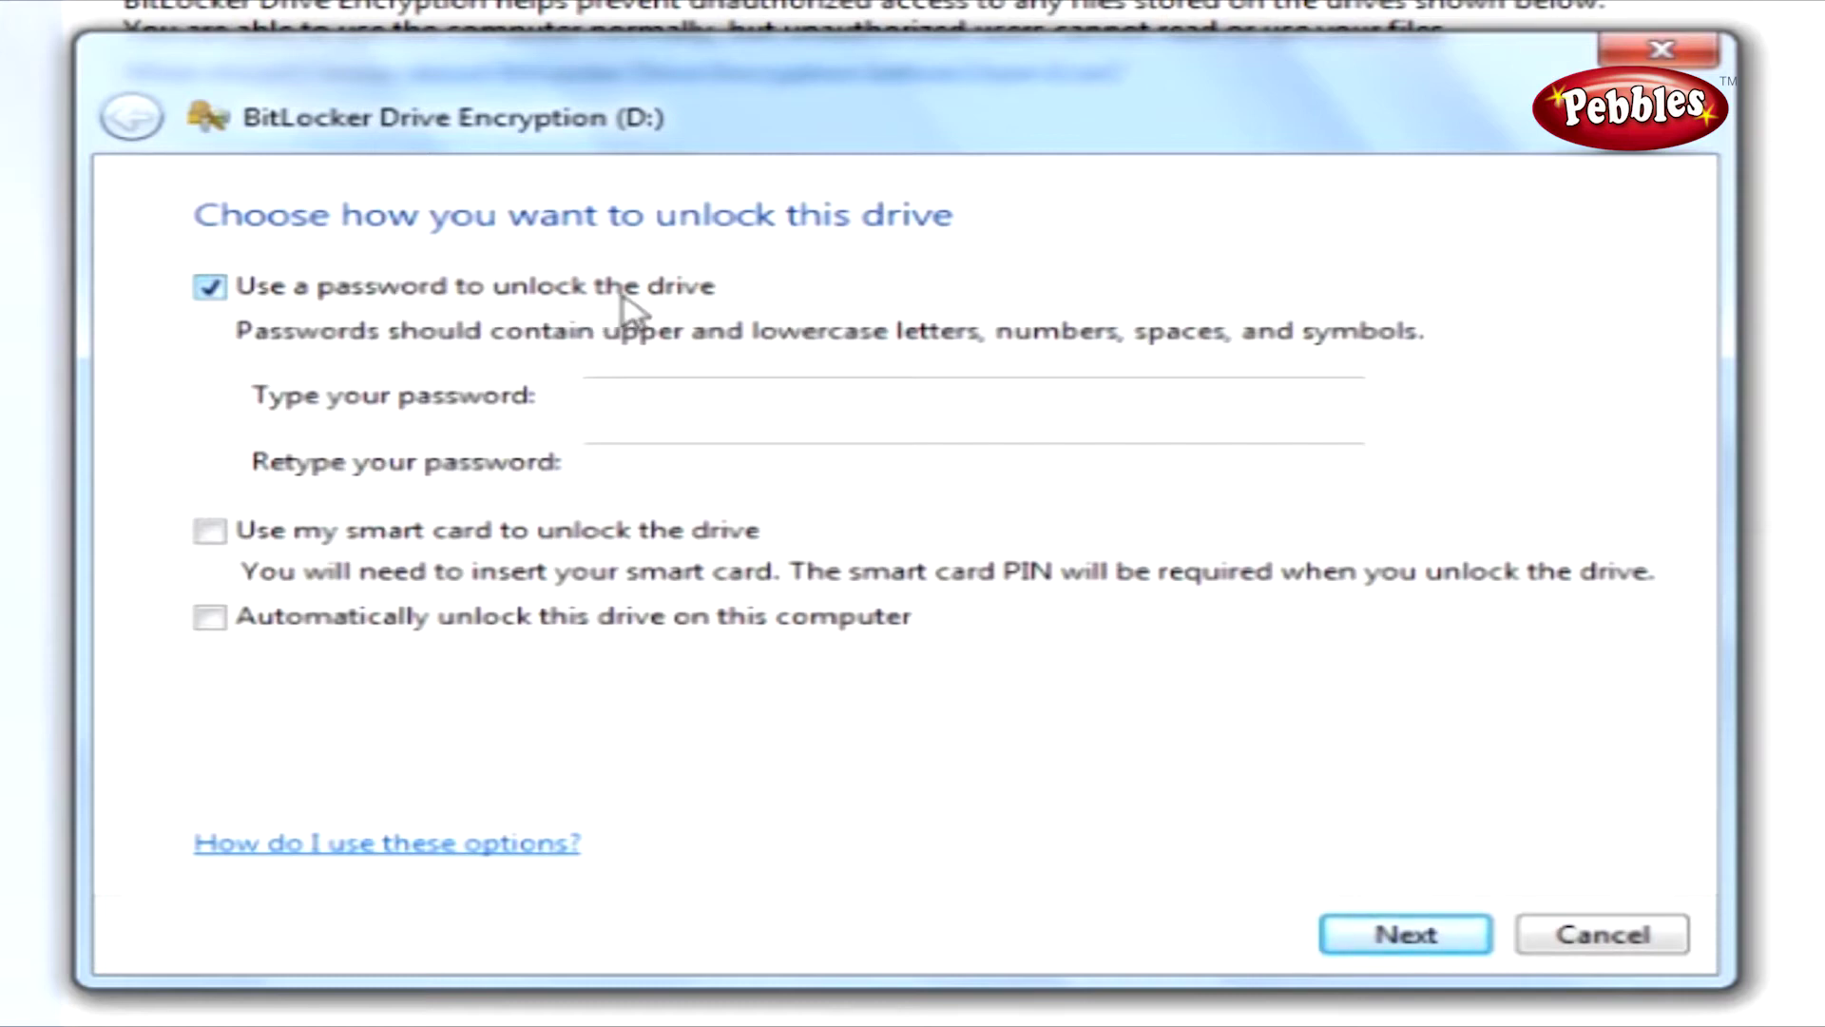
click(631, 394)
text(abc)
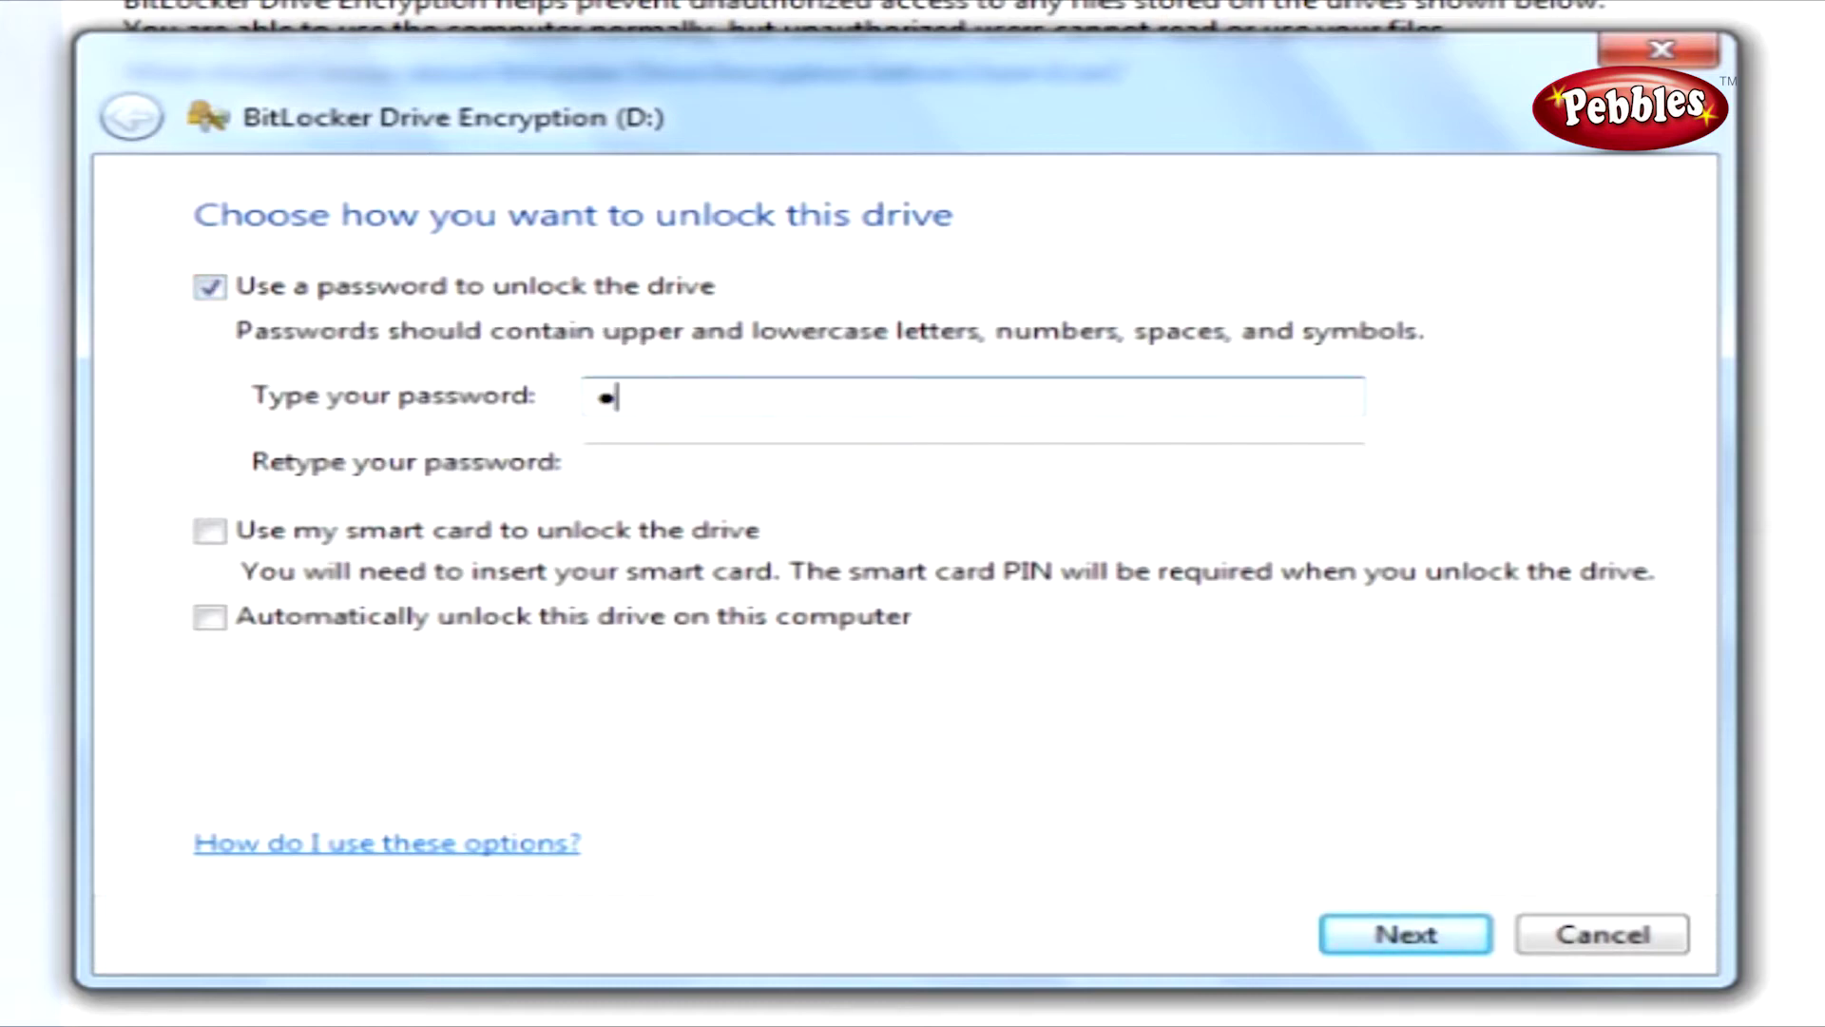
text(defghijk)
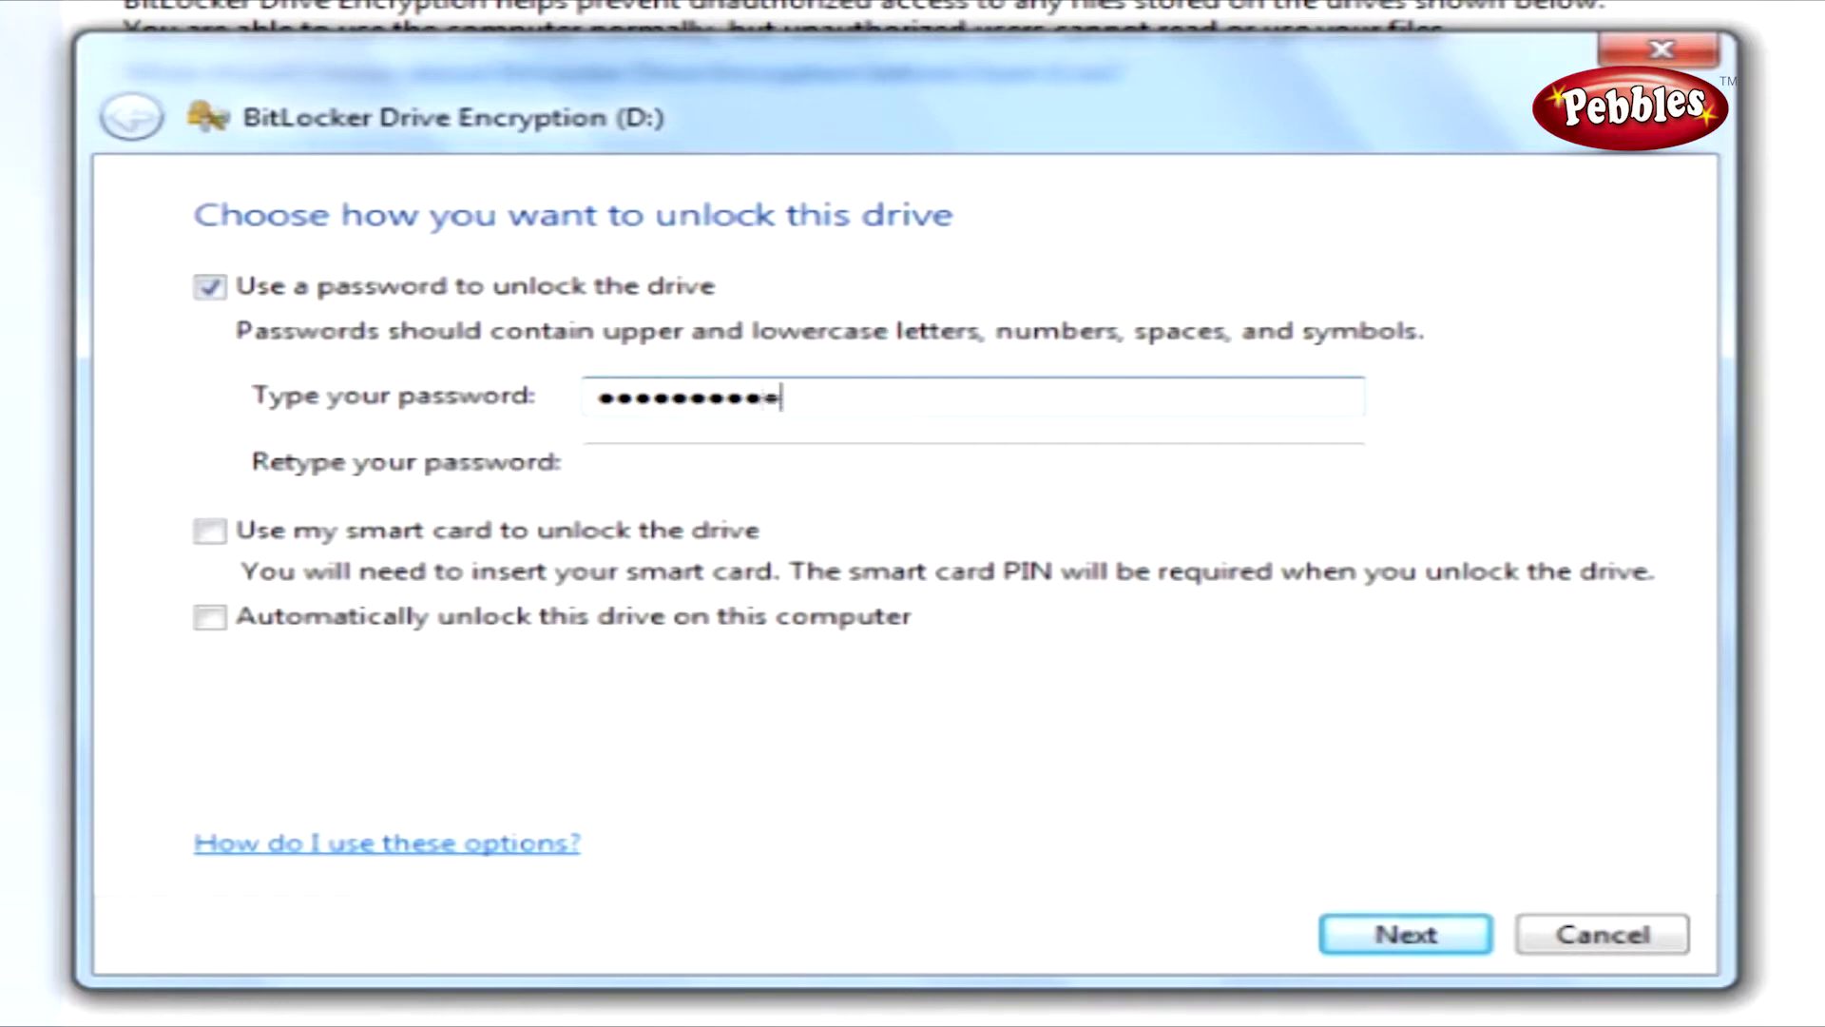
click(647, 454)
text(abcdefg)
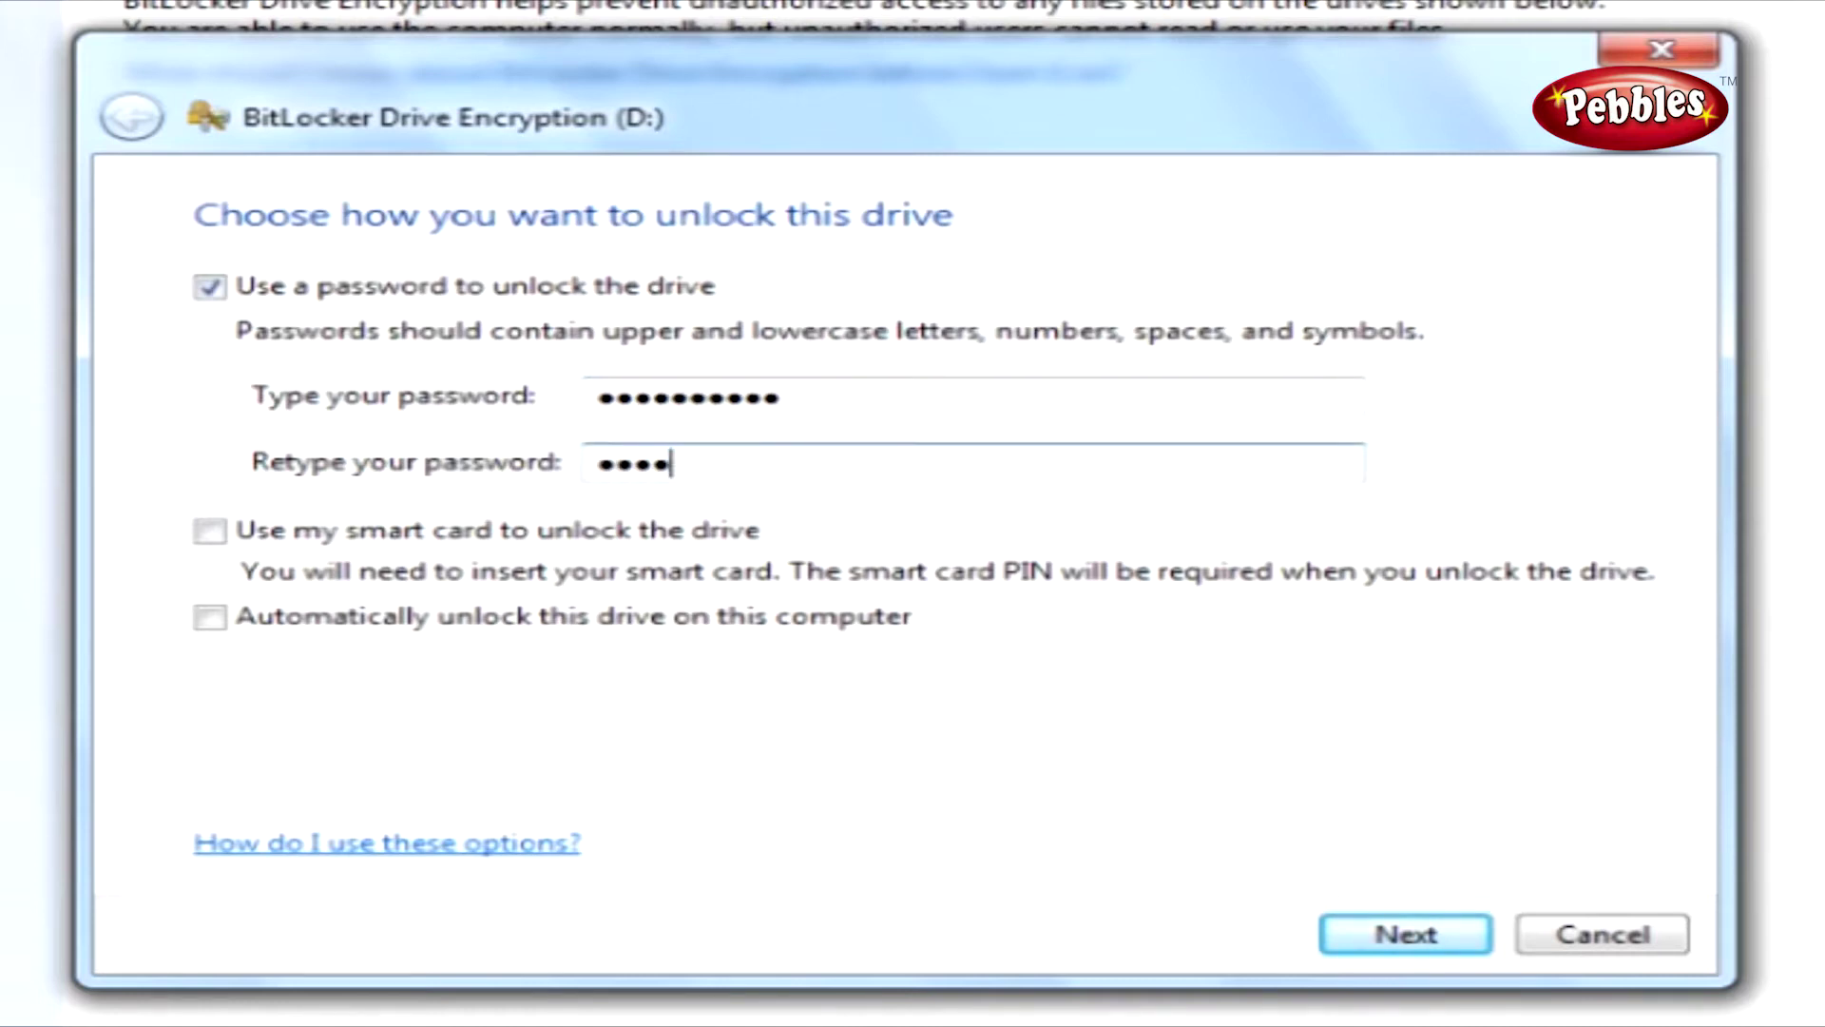
text(hijk)
Save D:'s recovery key as a file in Documents, confirm storing it on this computer, and continue.
click(1359, 920)
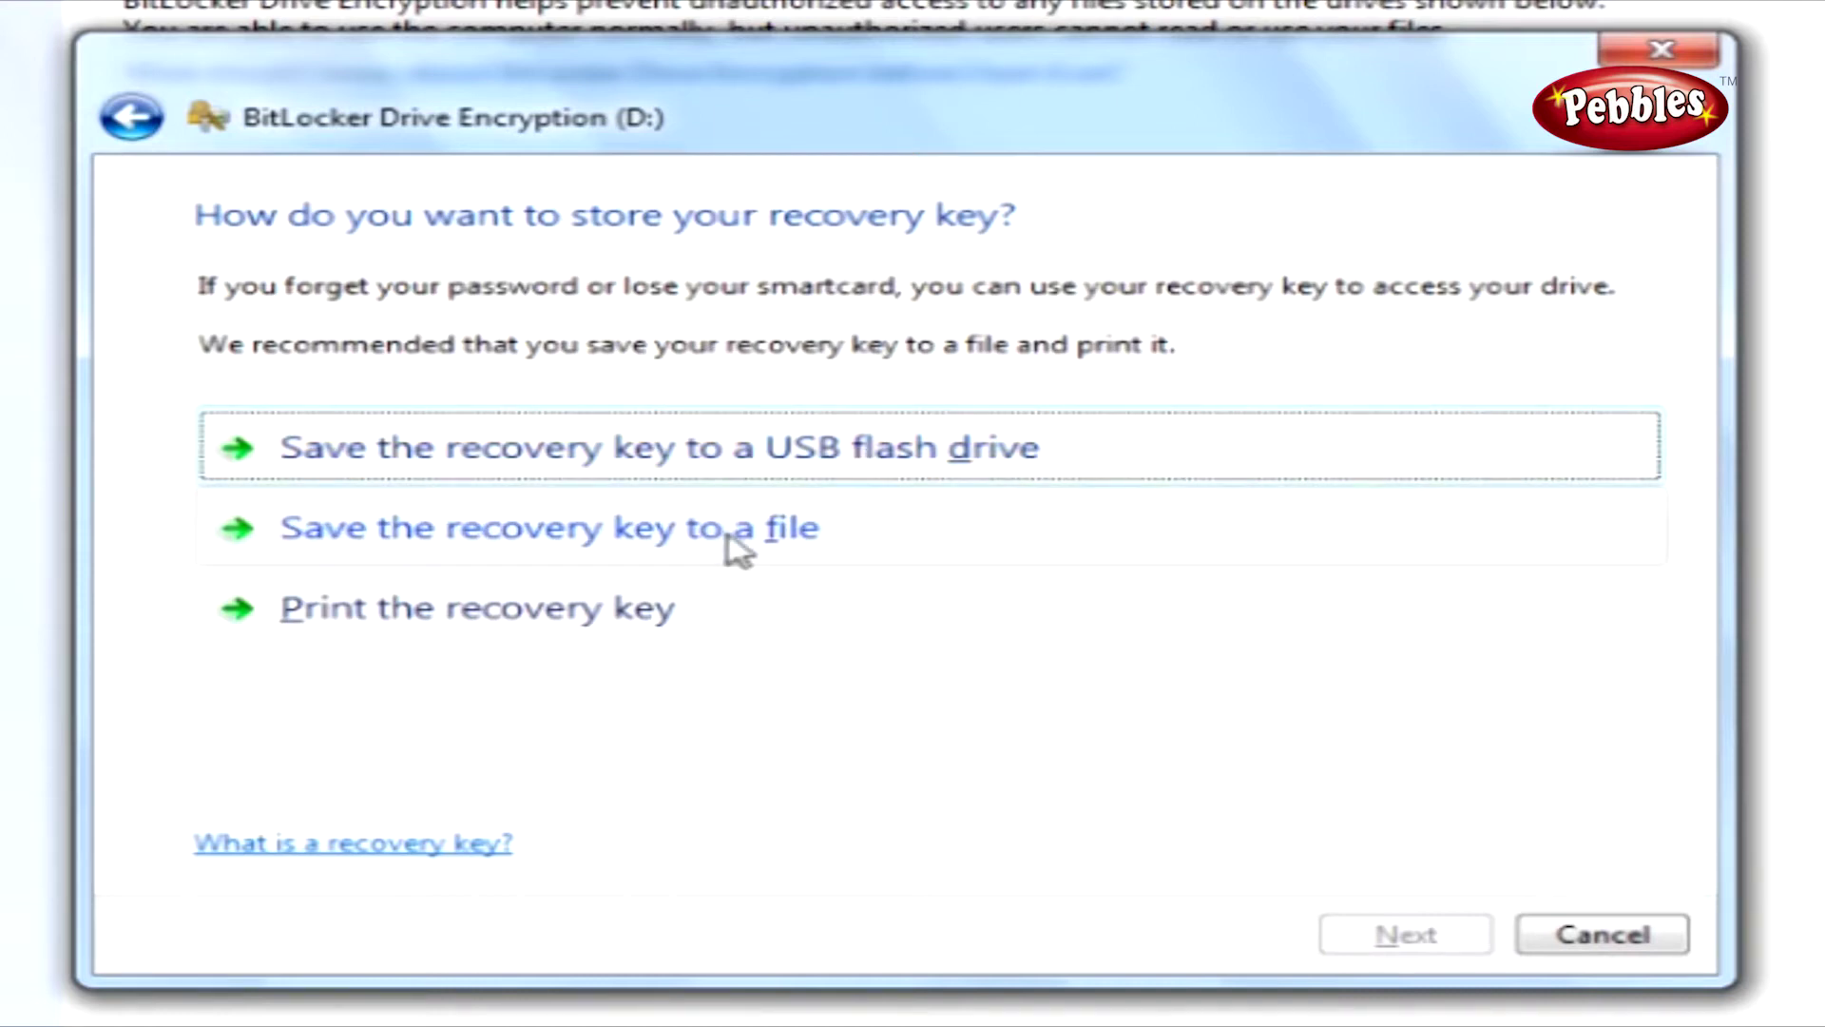
click(555, 533)
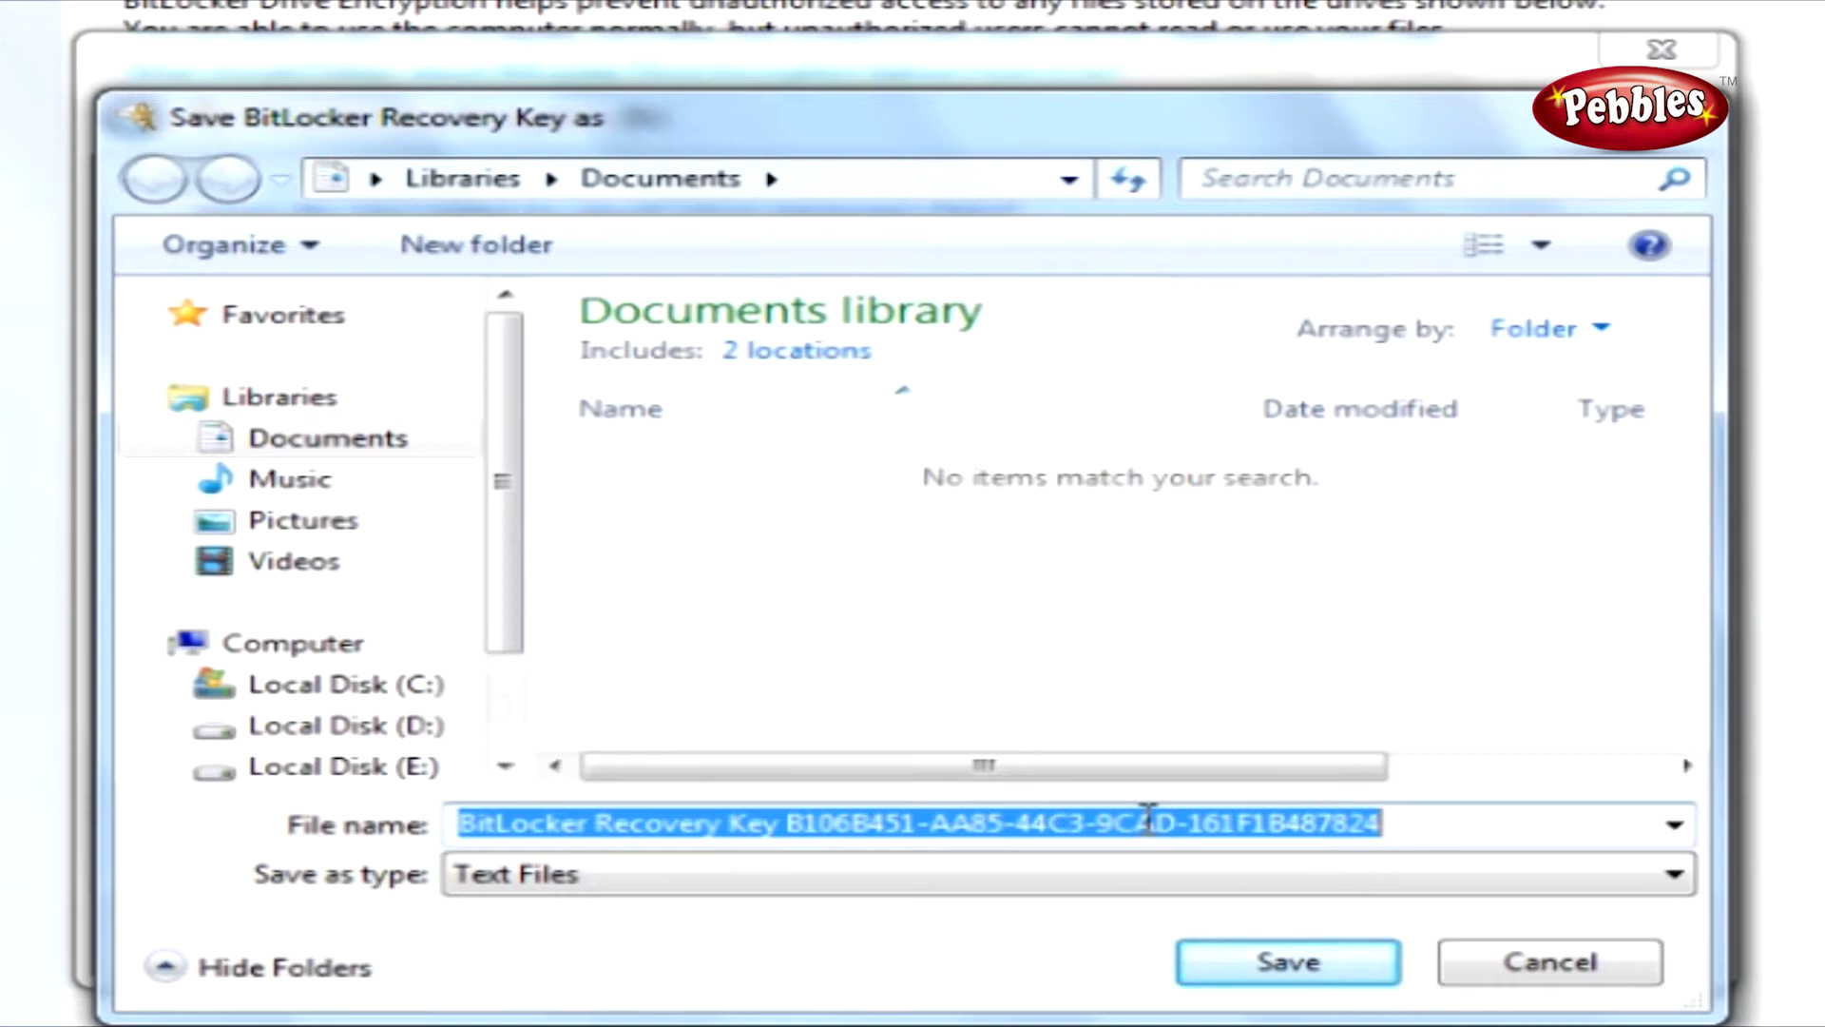
click(1267, 975)
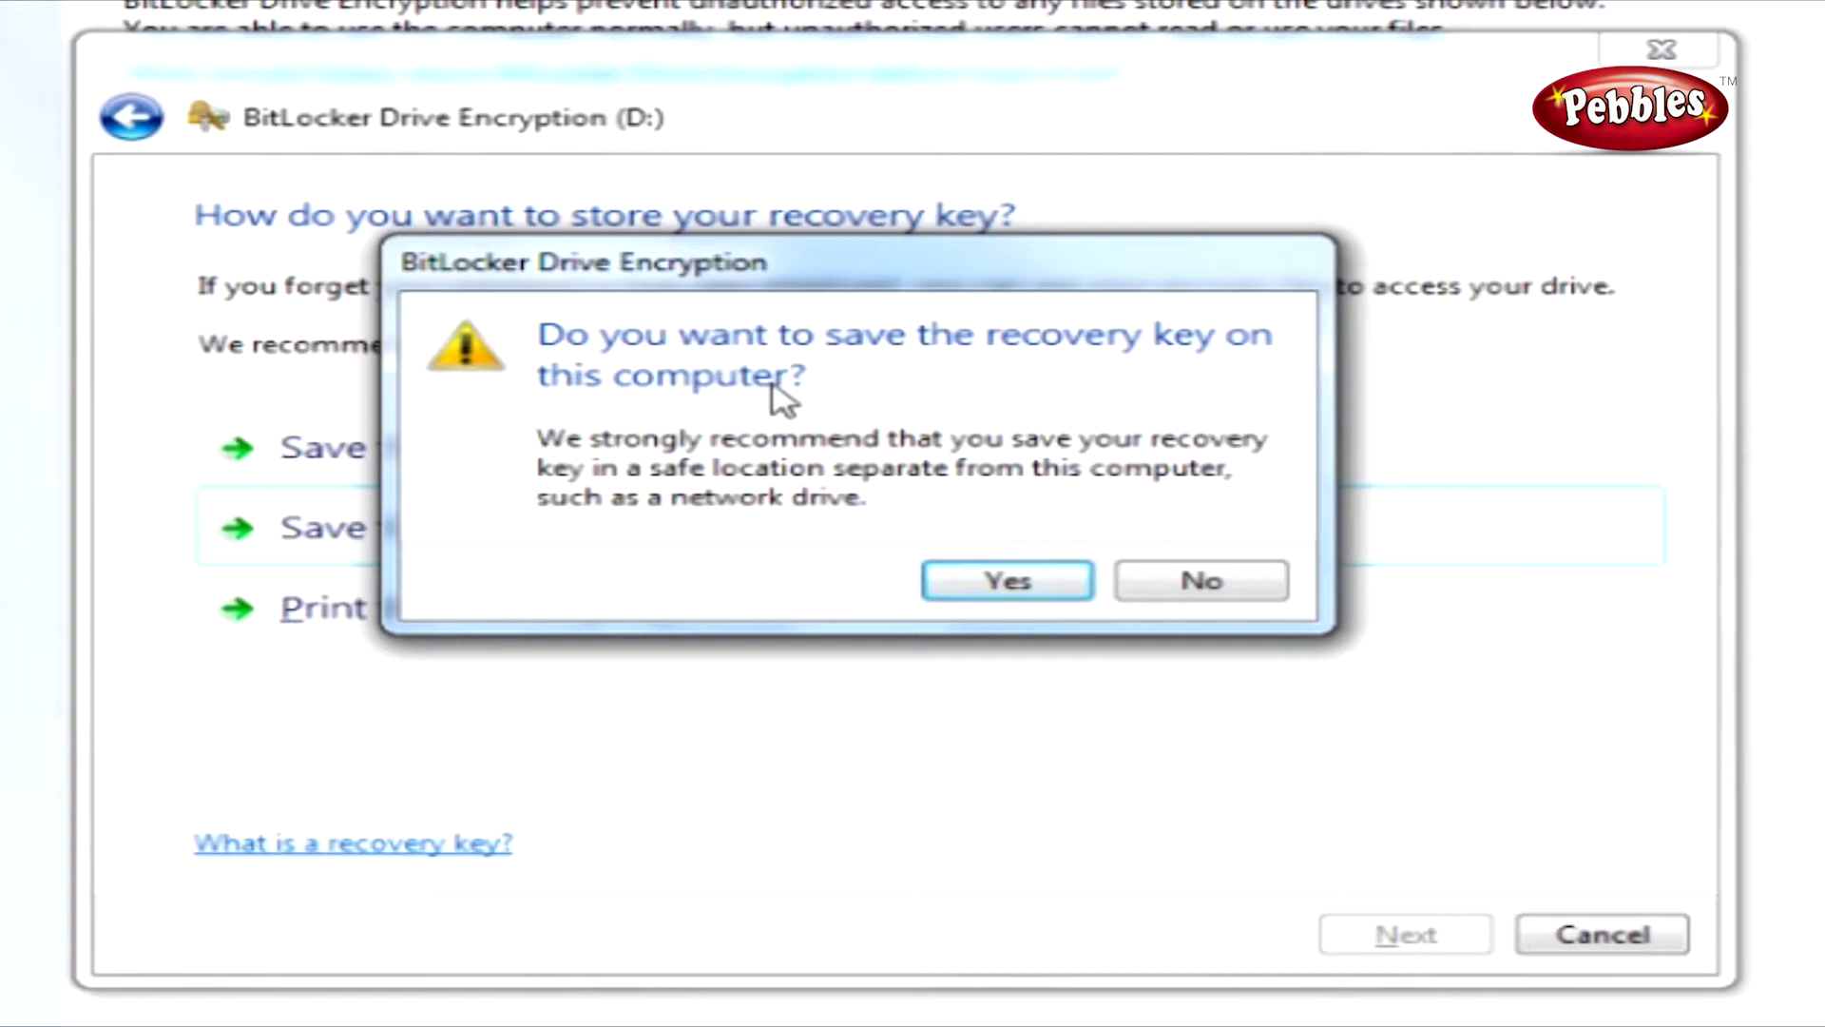
click(996, 590)
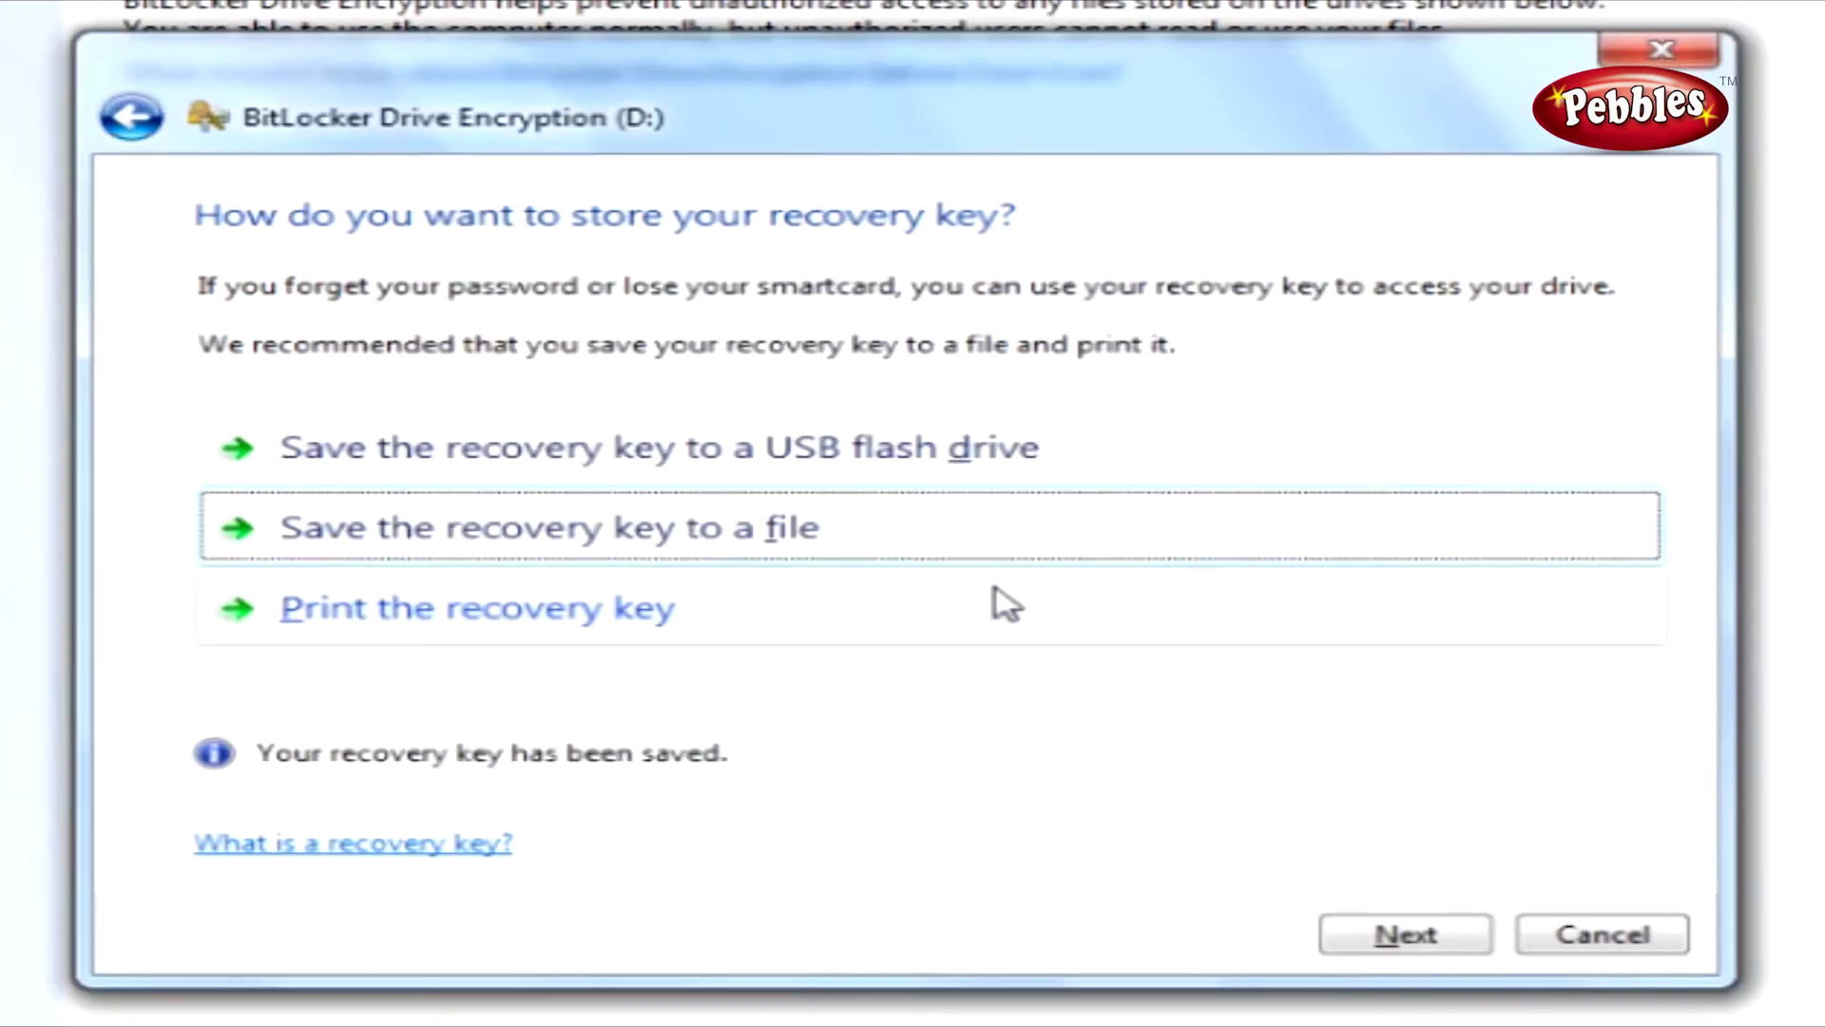
click(1405, 941)
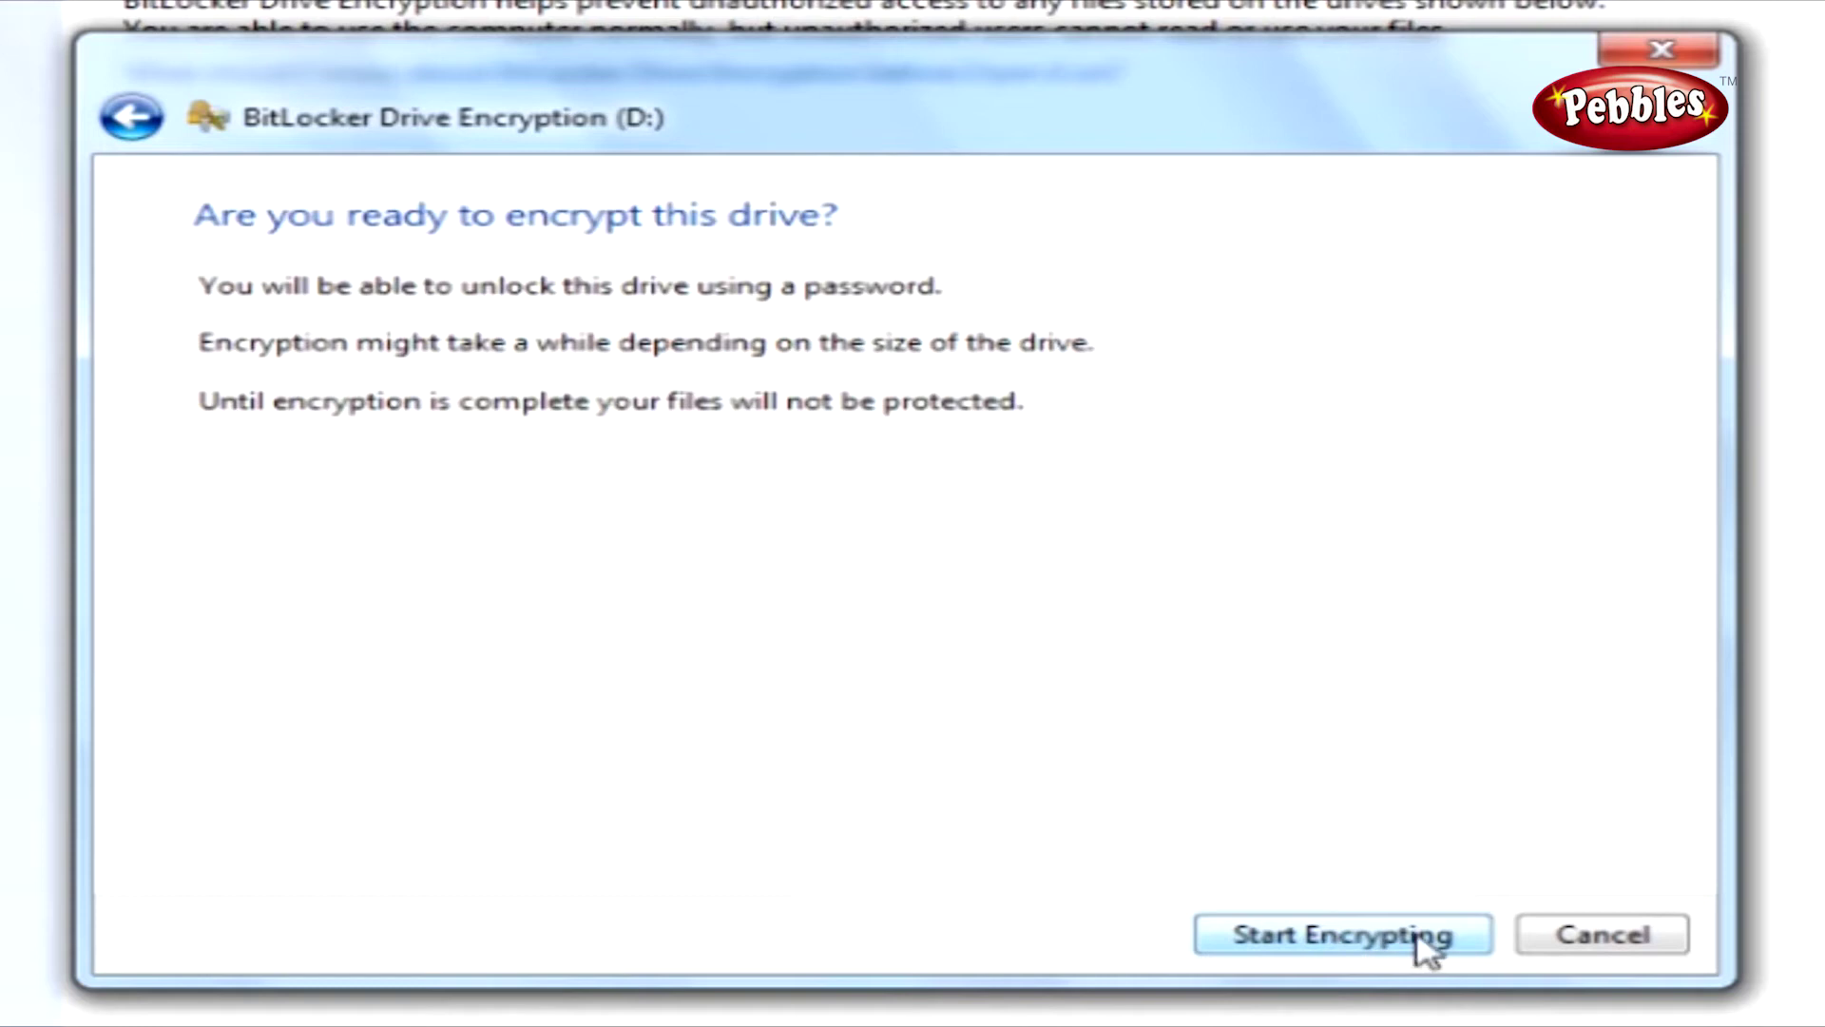
Encrypt drive D:, dismiss the completion message, then open Computer from the Start menu.
click(1423, 941)
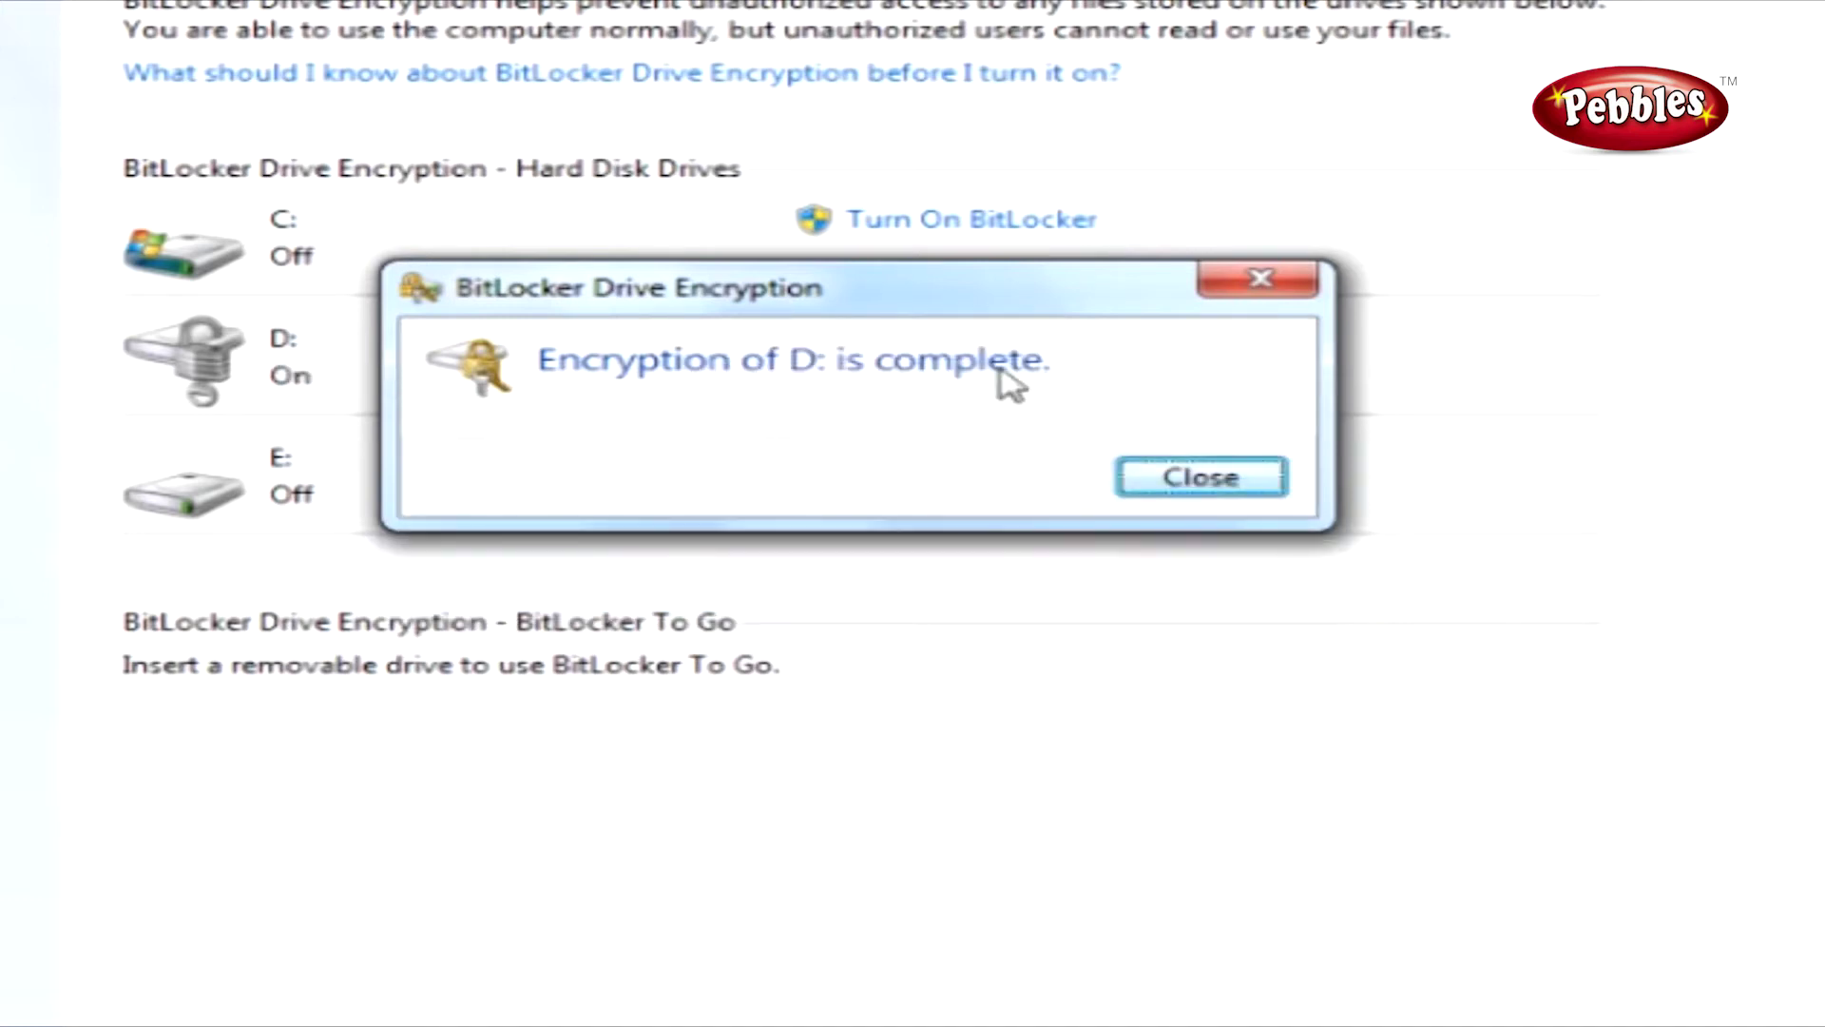
click(1201, 476)
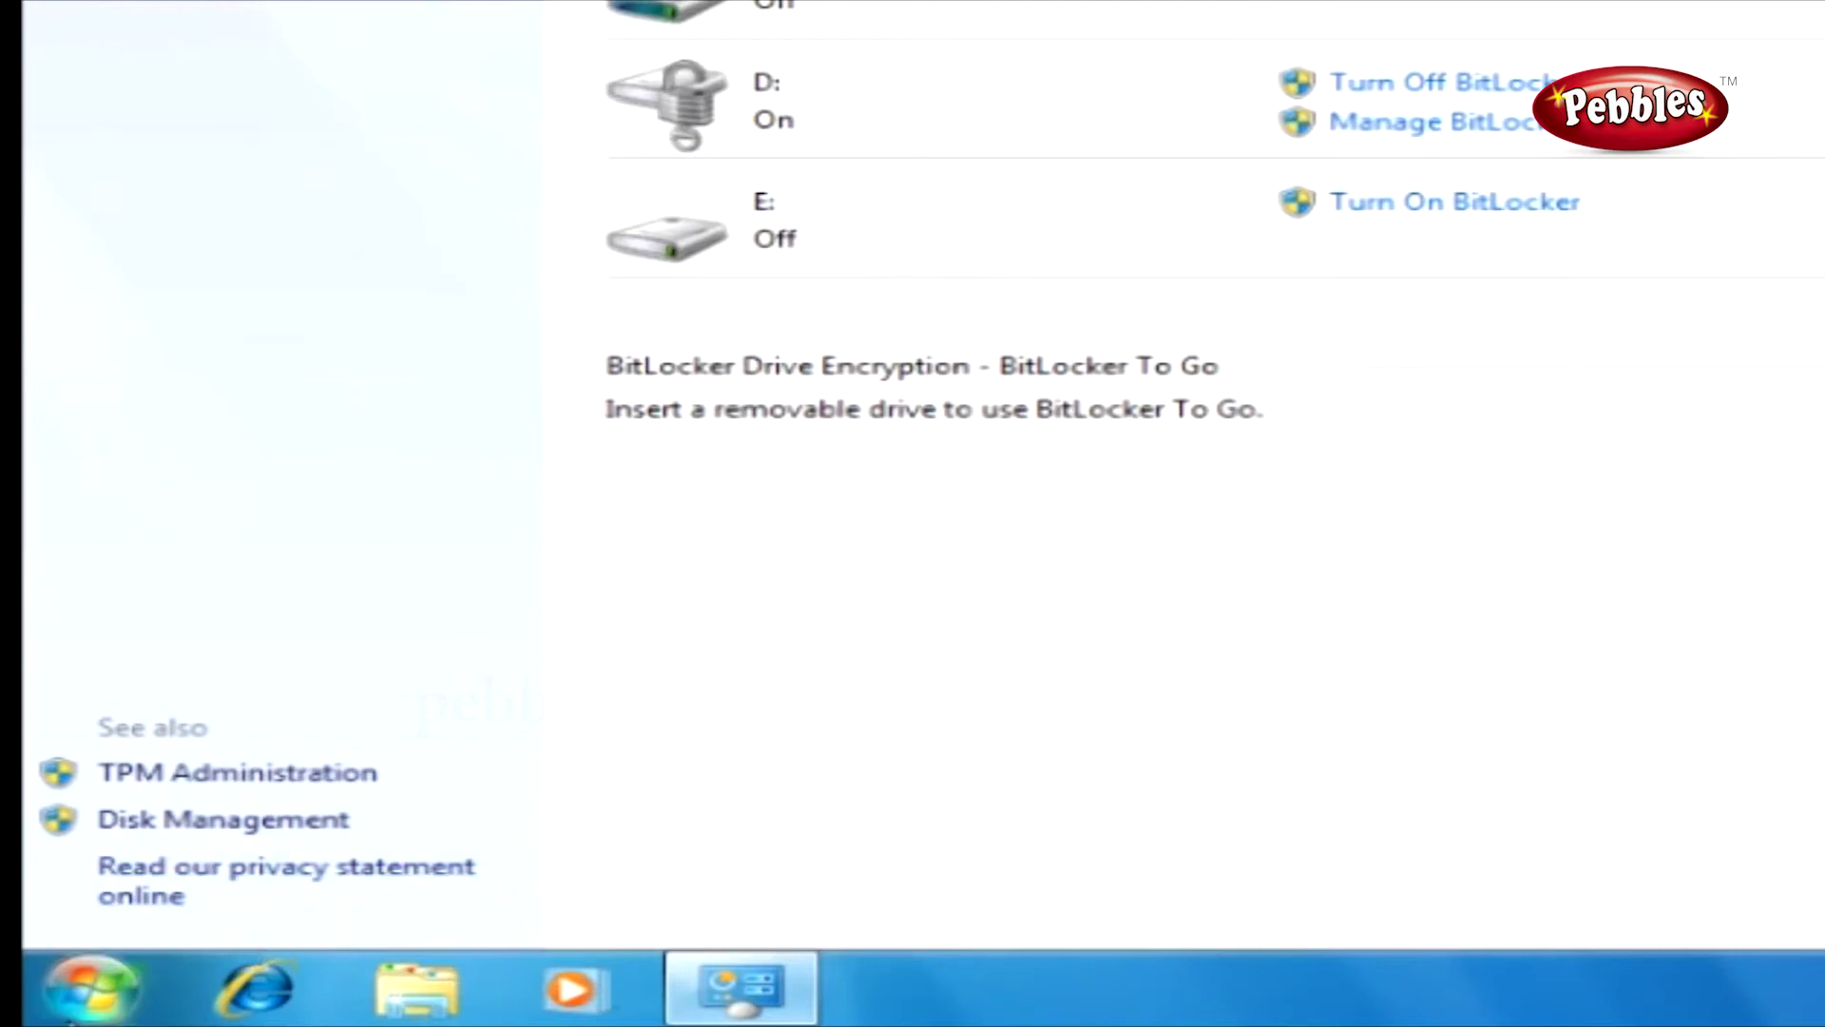
key(super)
click(897, 509)
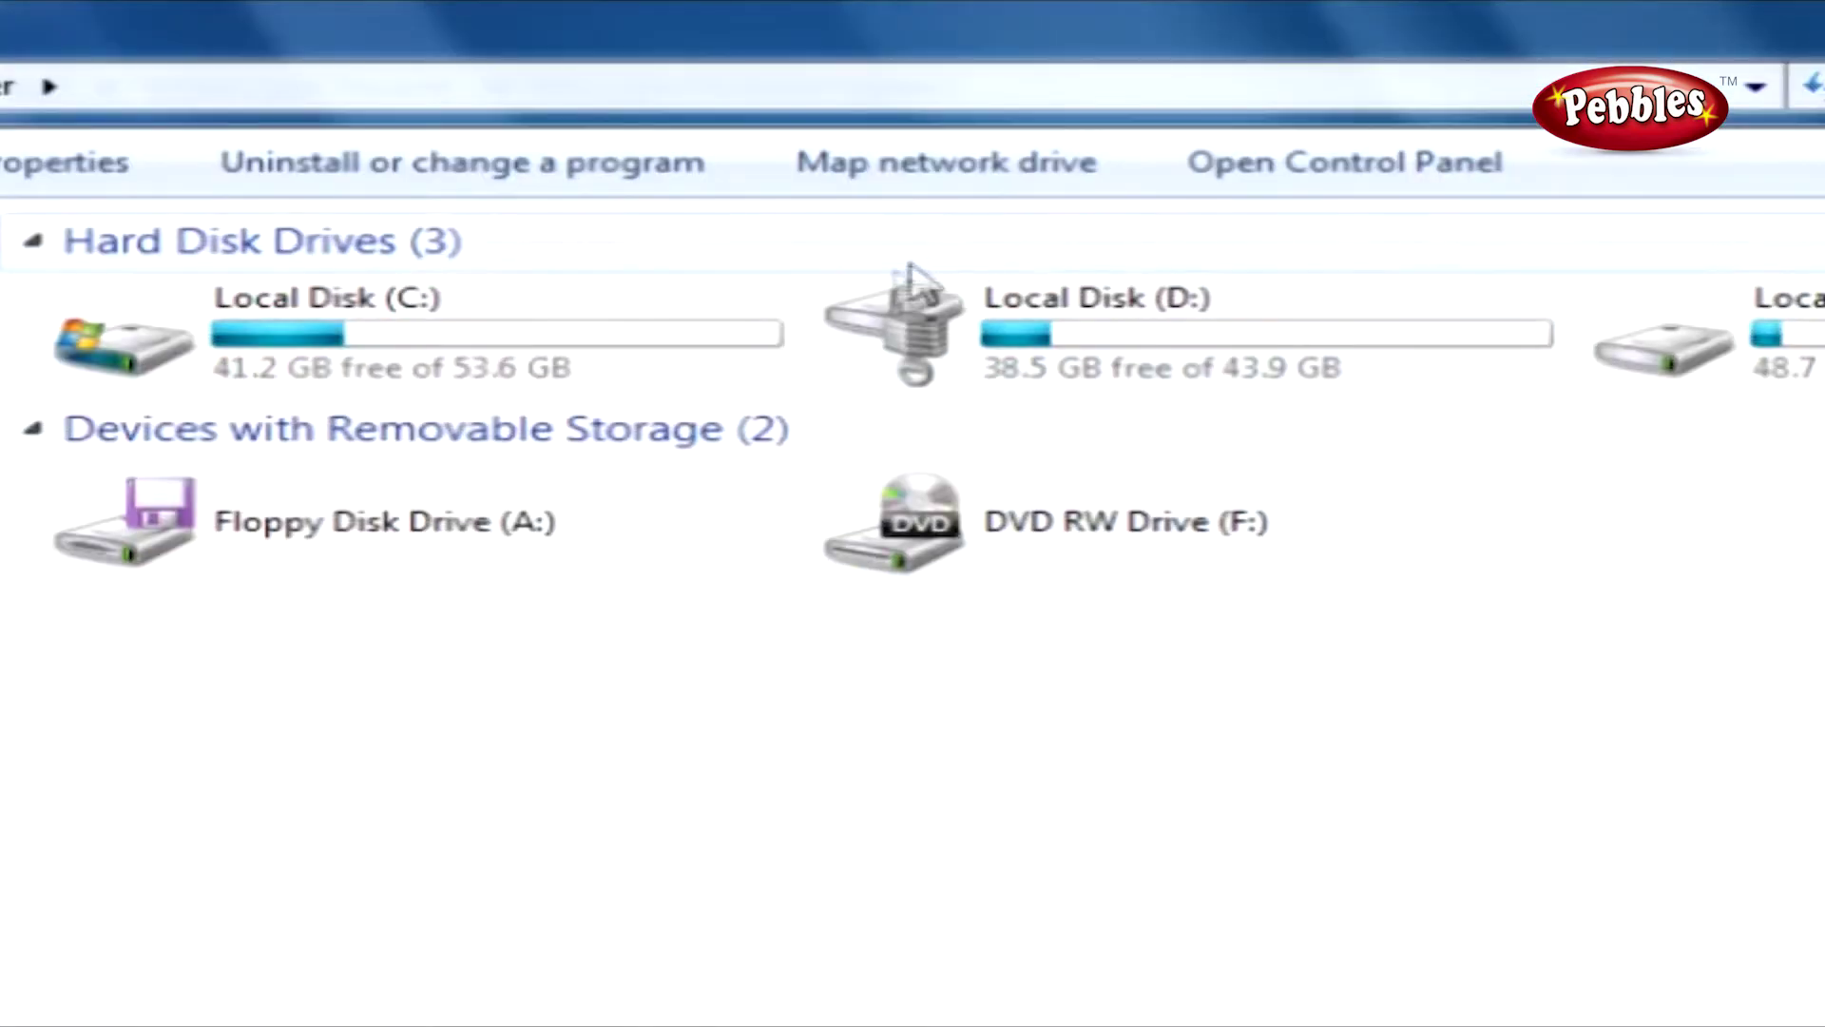
Open the padlocked Local Disk (D:) from the Computer window.
mouse_move(966, 399)
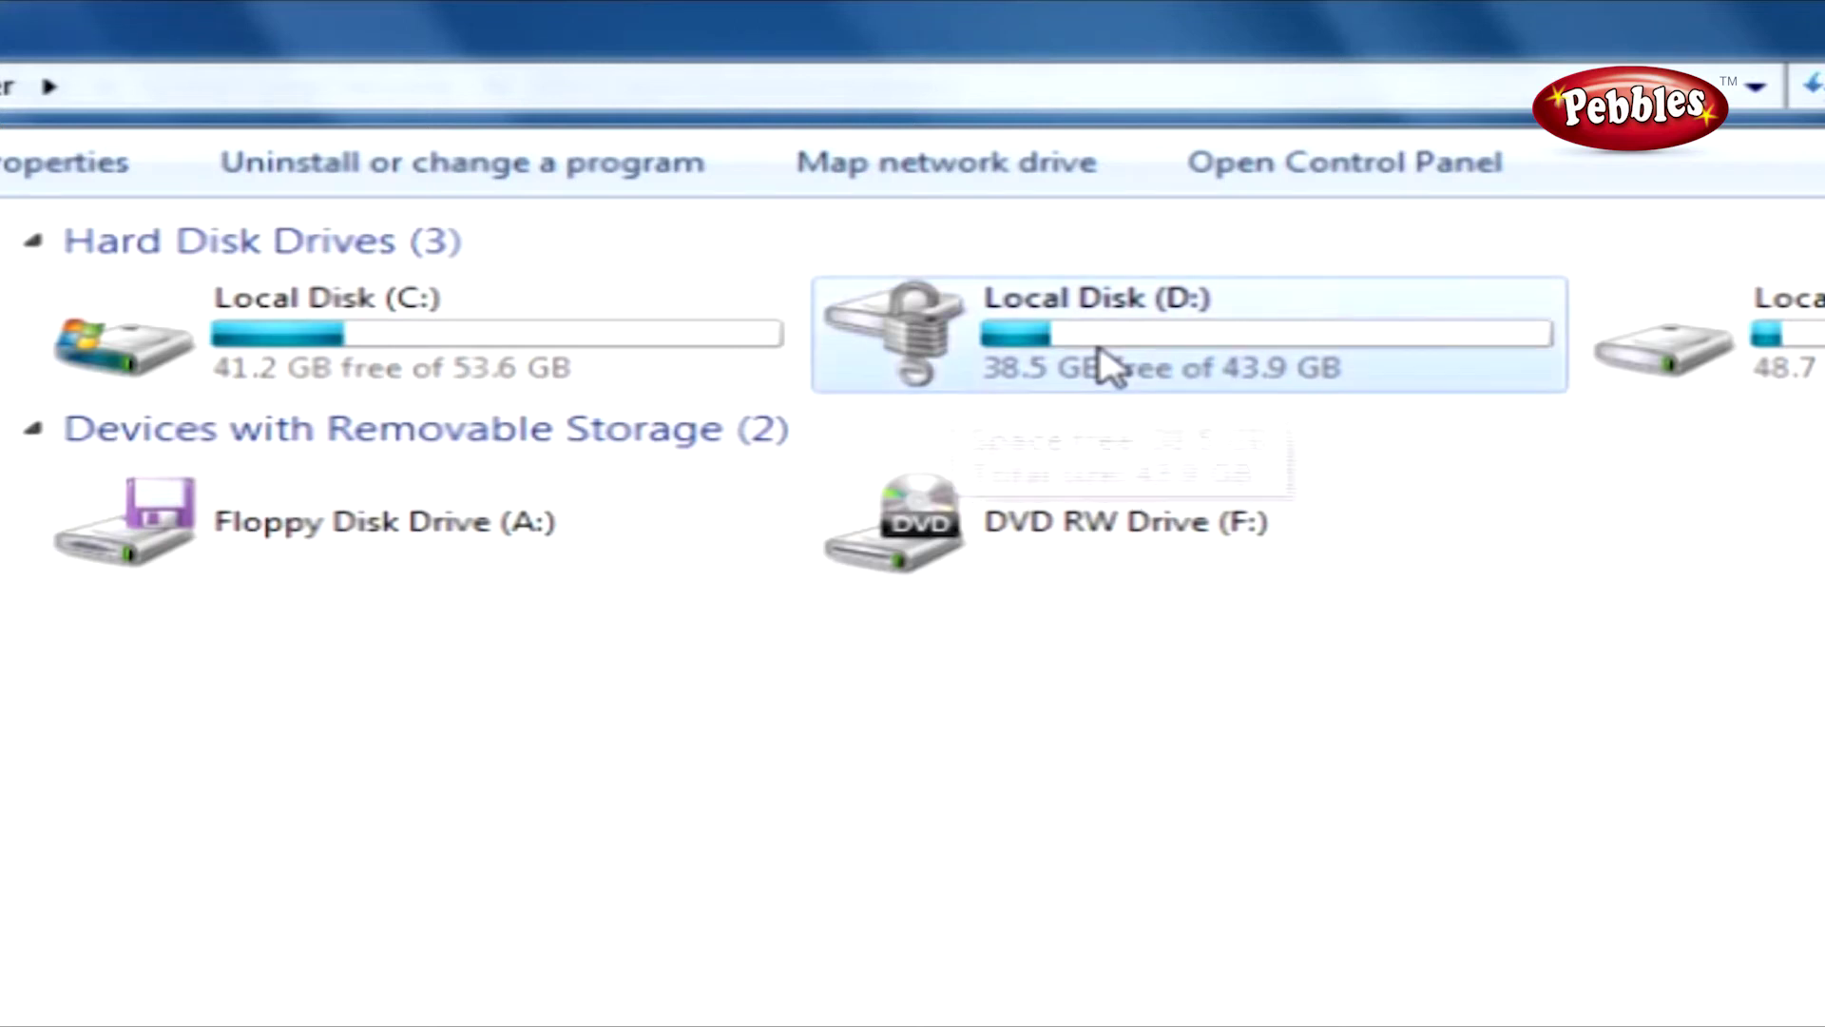
double_click(1107, 366)
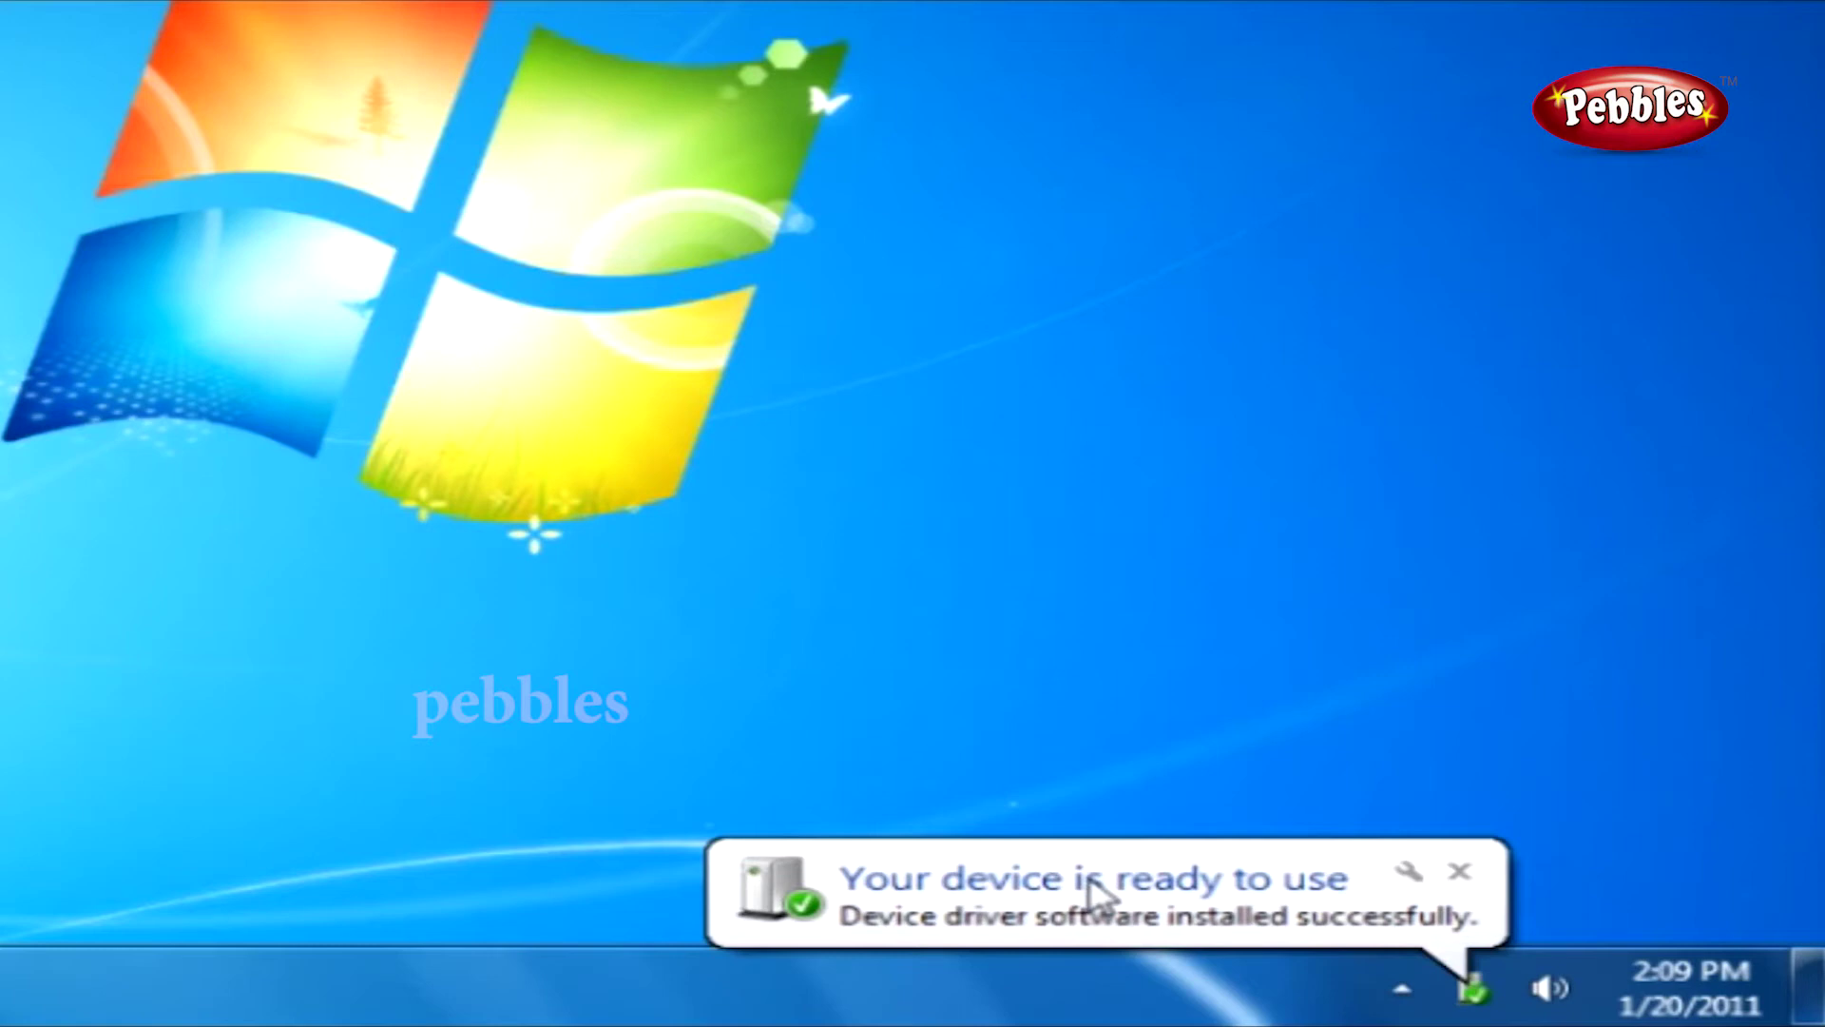
Check the new Seagate USB device notice and open the ACHILLES (G:) drive's files via AutoPlay.
click(1093, 894)
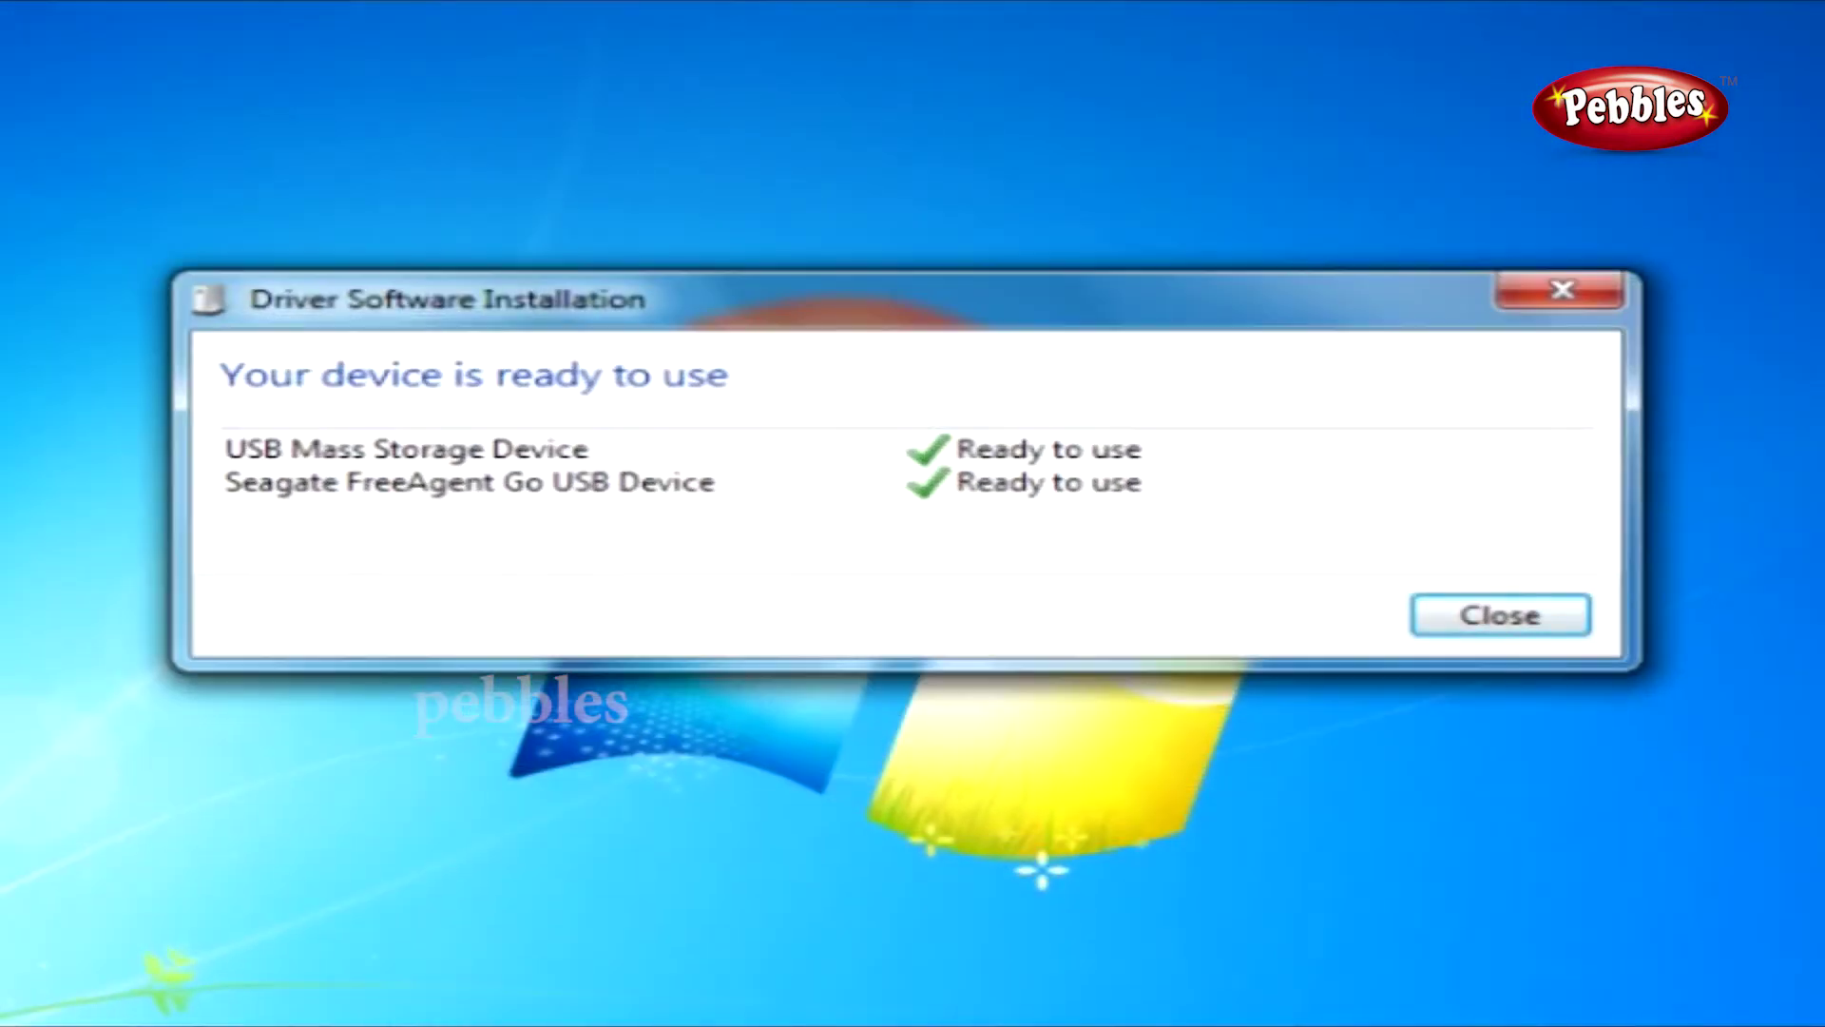
drag(973, 326, 936, 328)
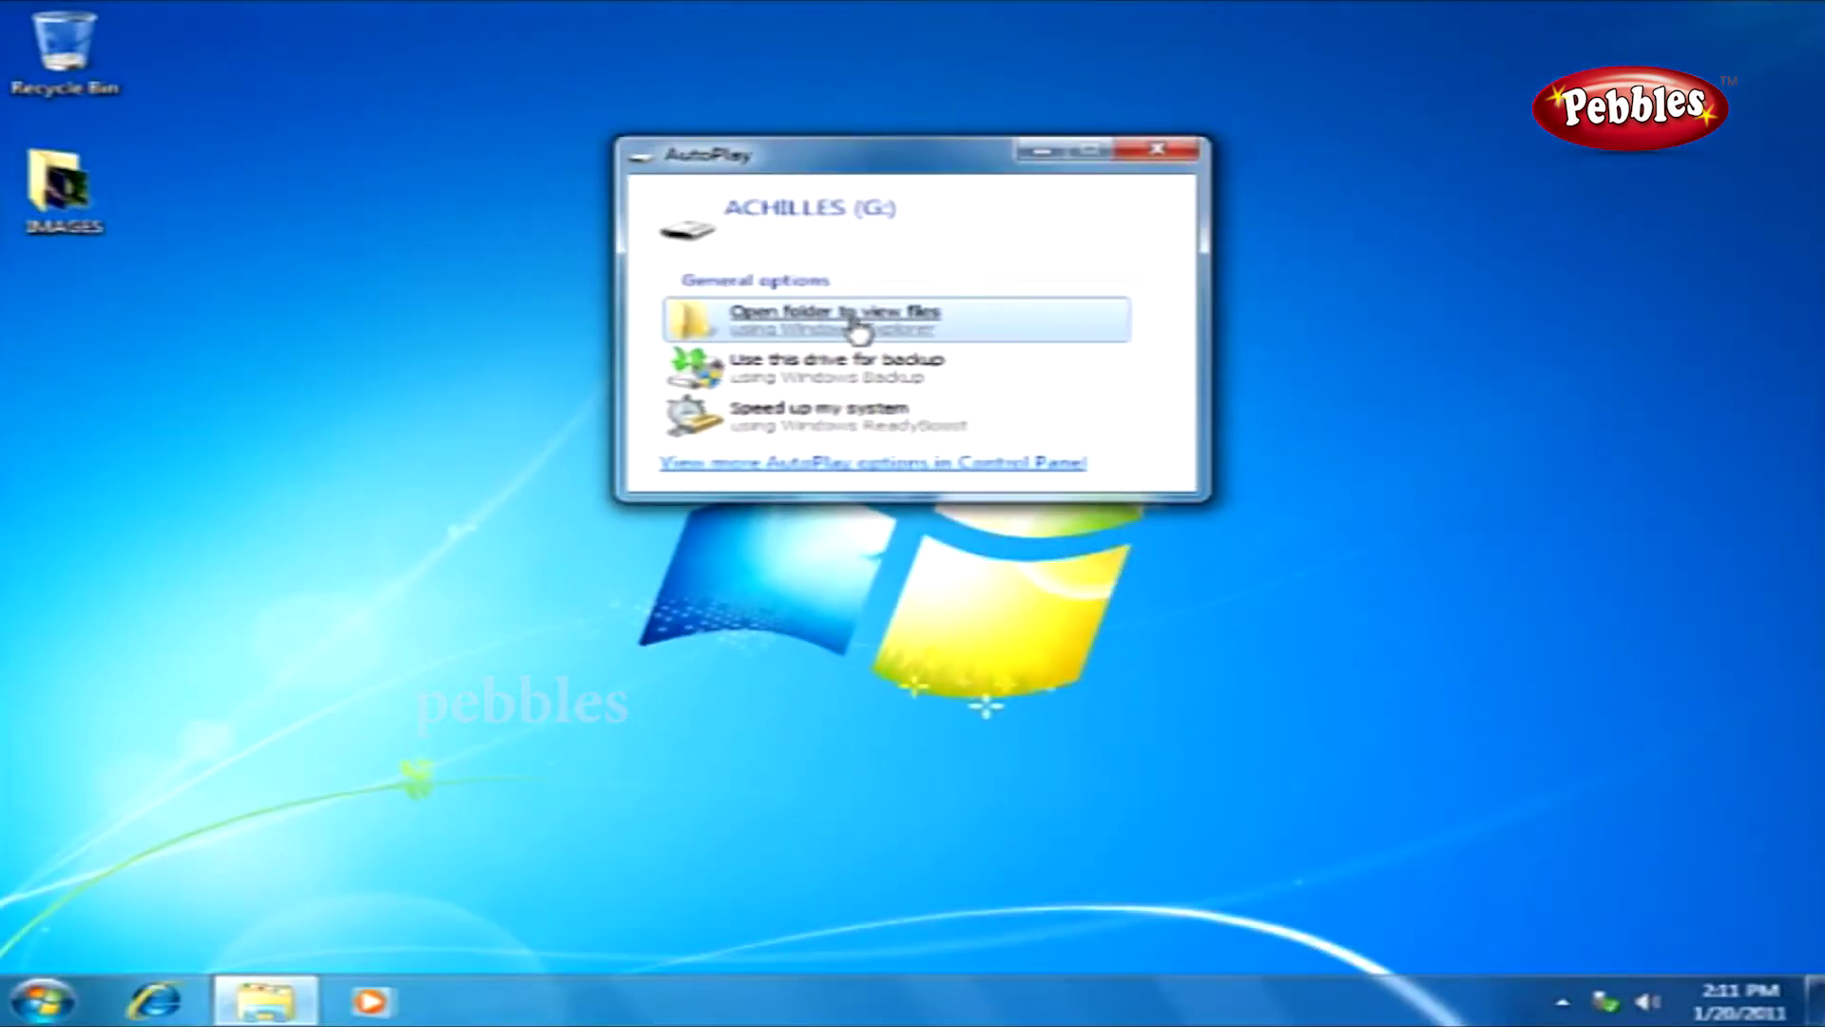
click(858, 331)
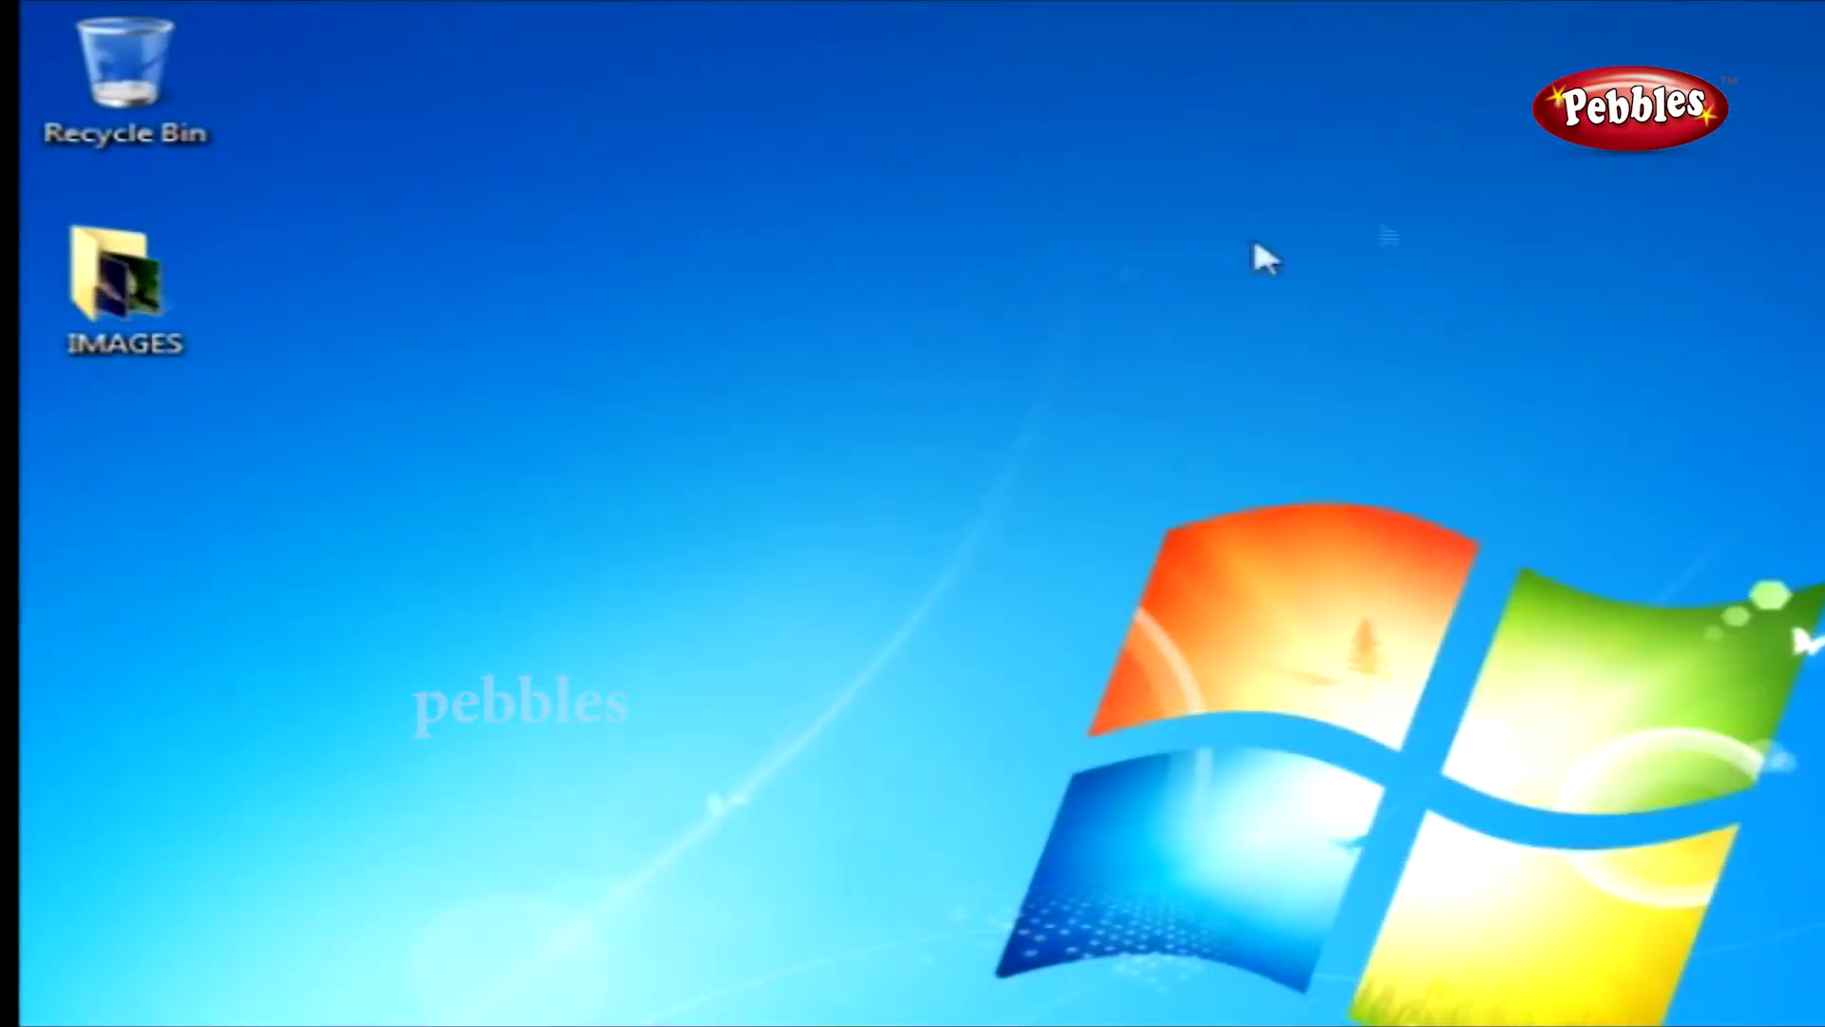
Copy the desktop IMAGES folder and paste it into the ACHILLES (G:) drive window.
click(163, 304)
right_click(163, 304)
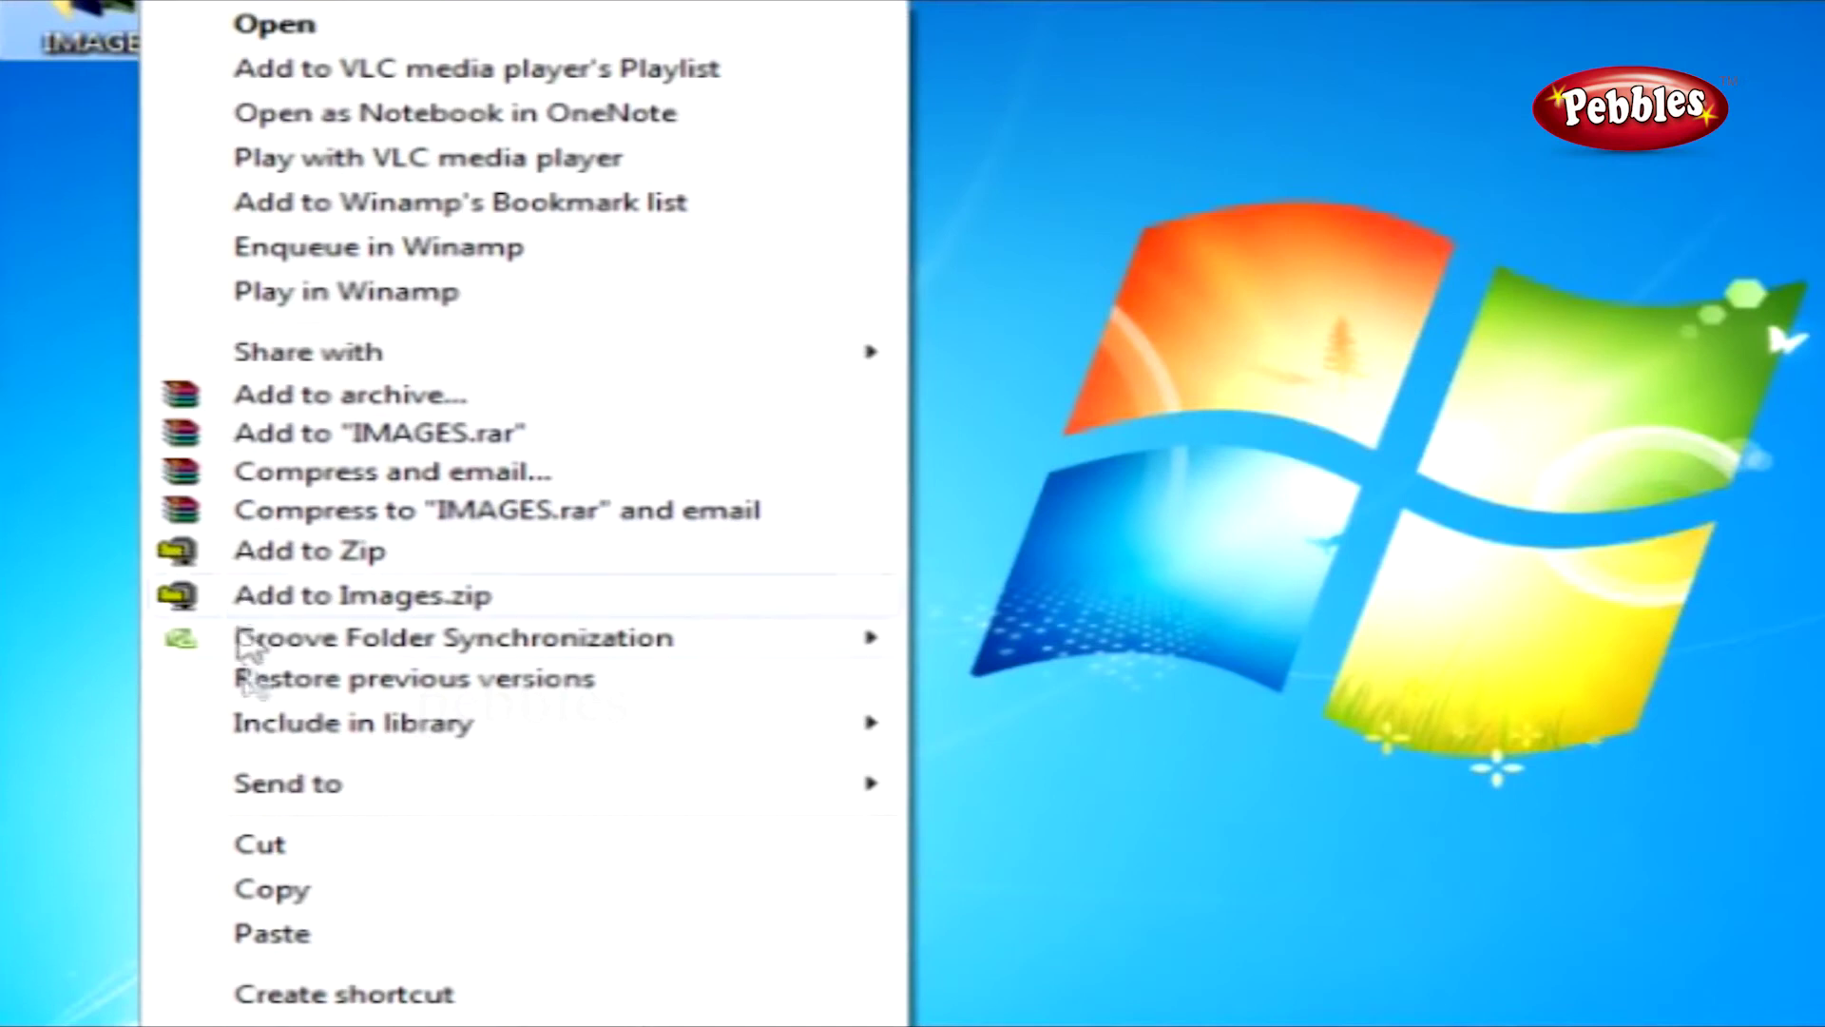
click(276, 894)
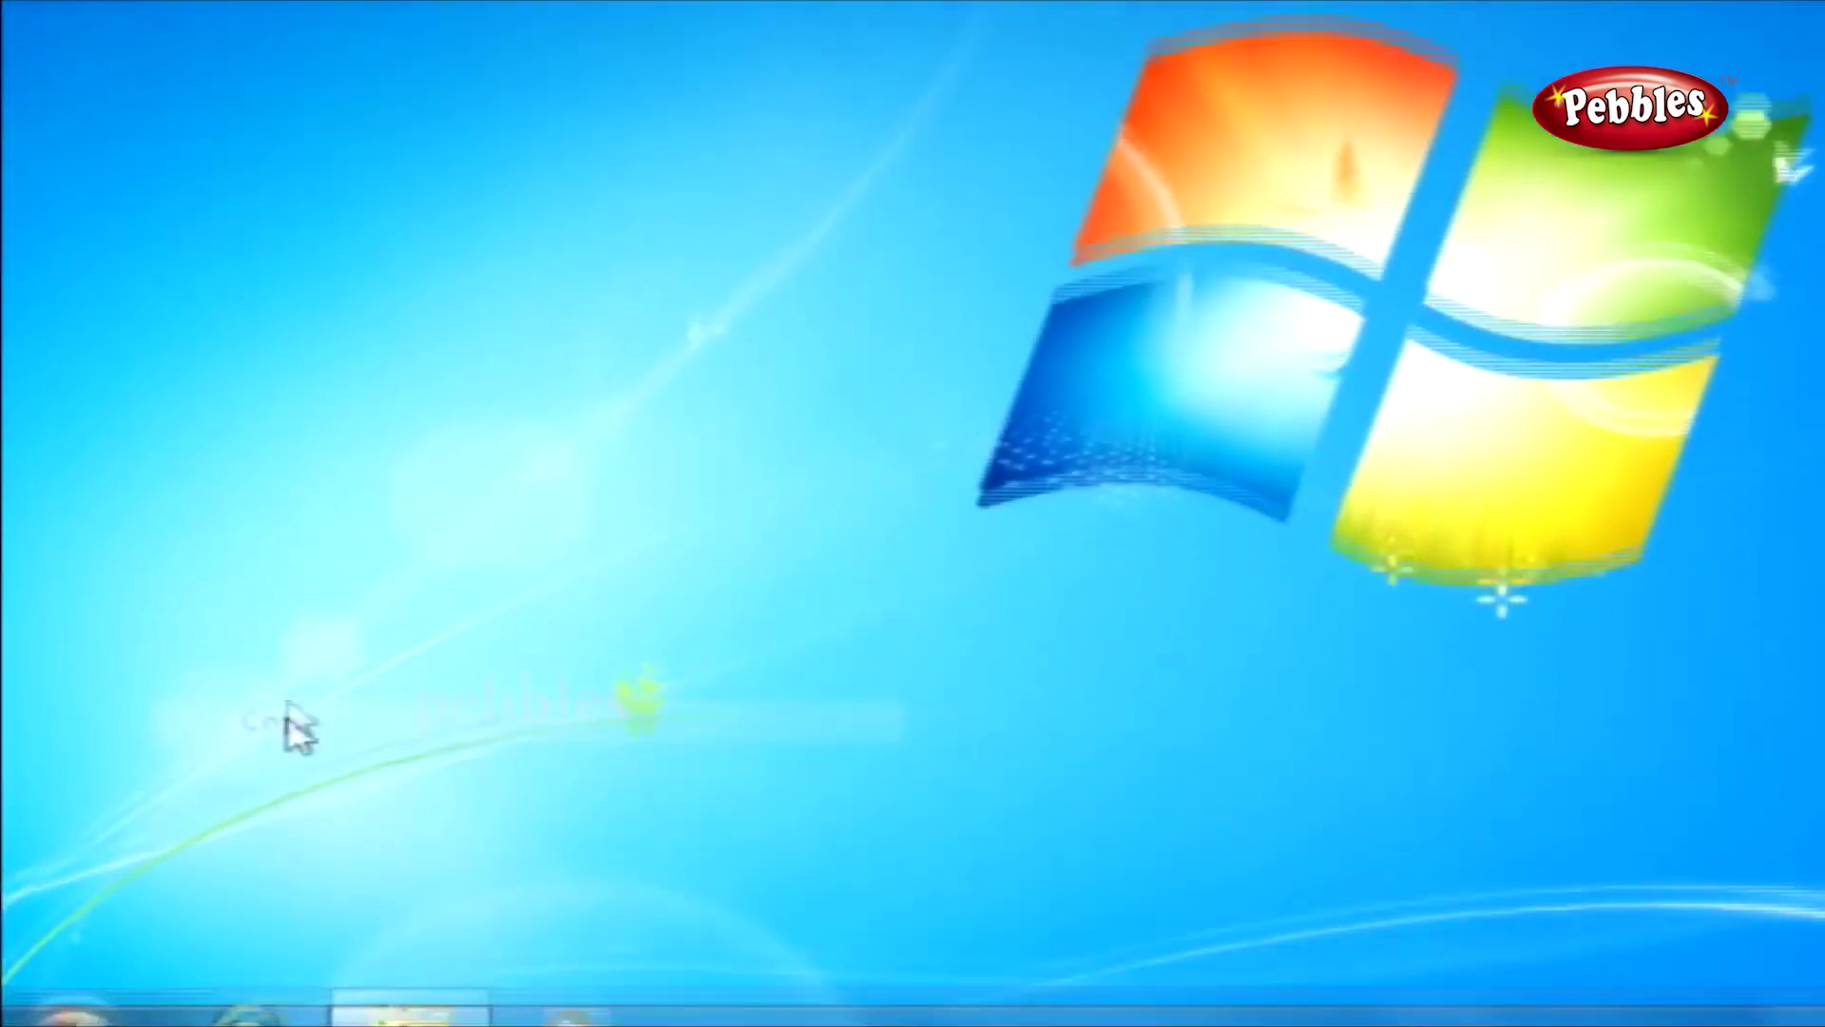
click(446, 965)
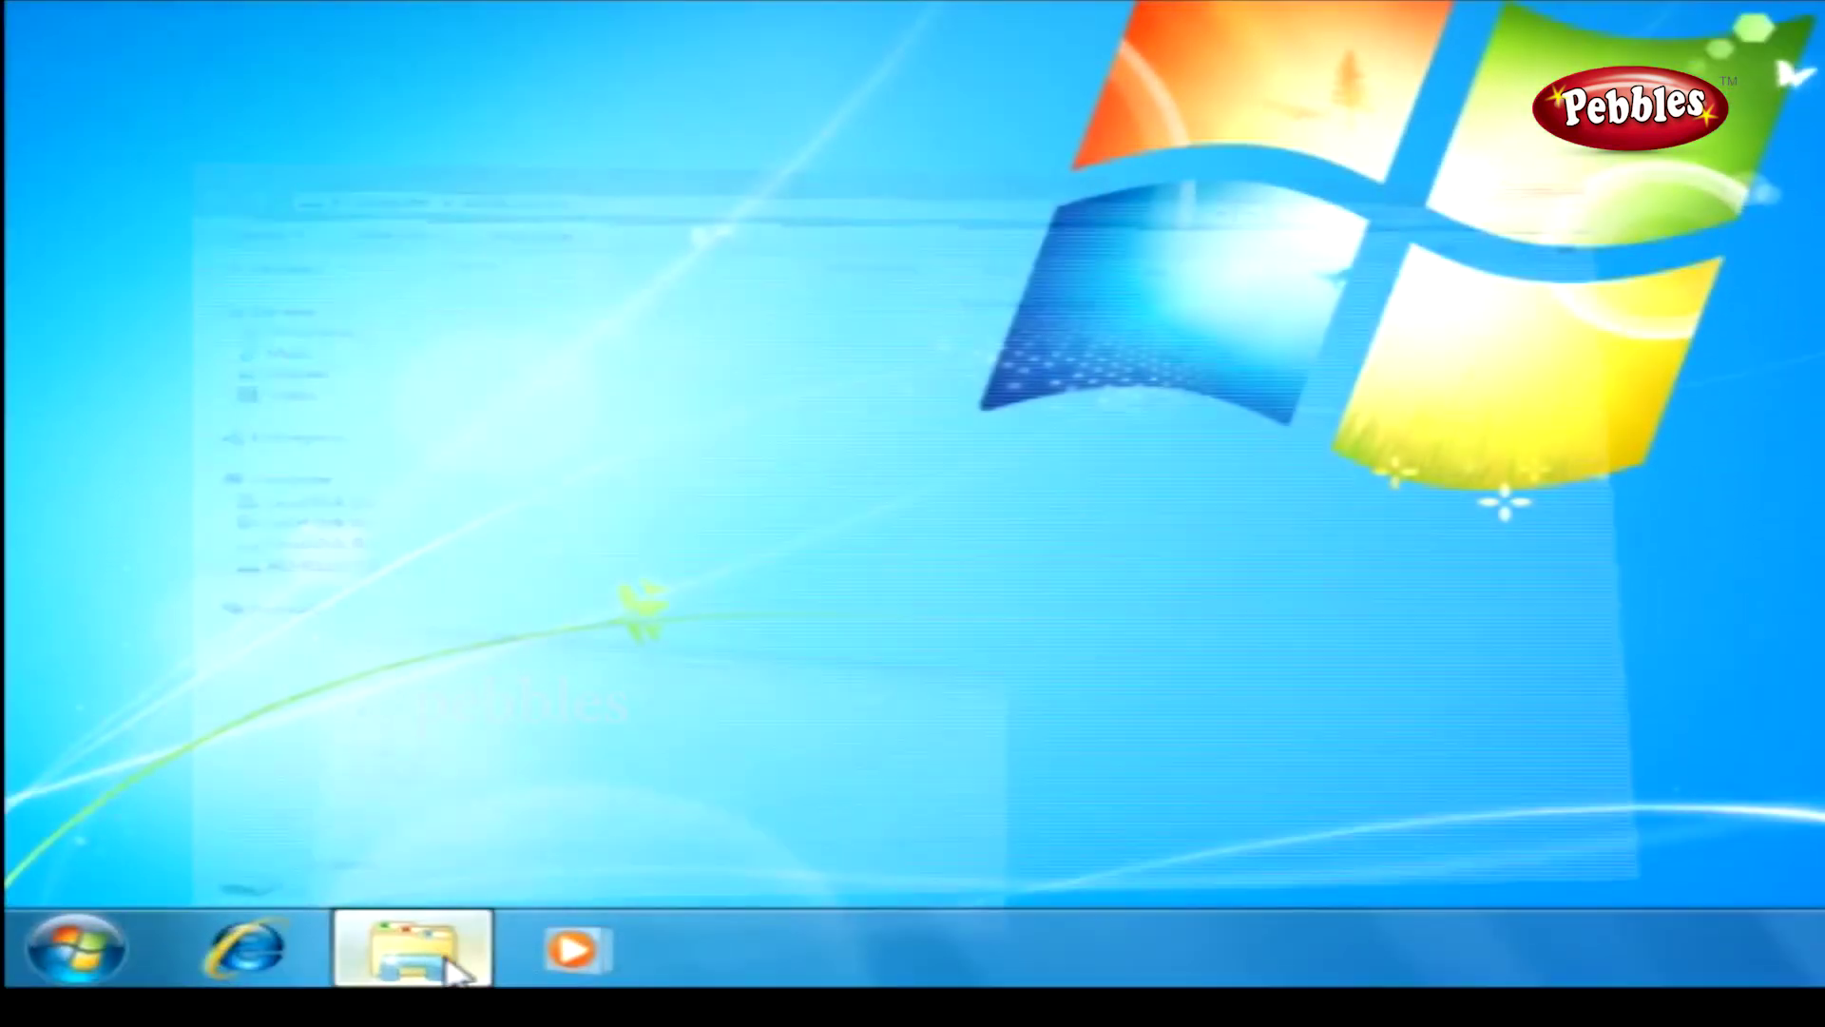
right_click(683, 446)
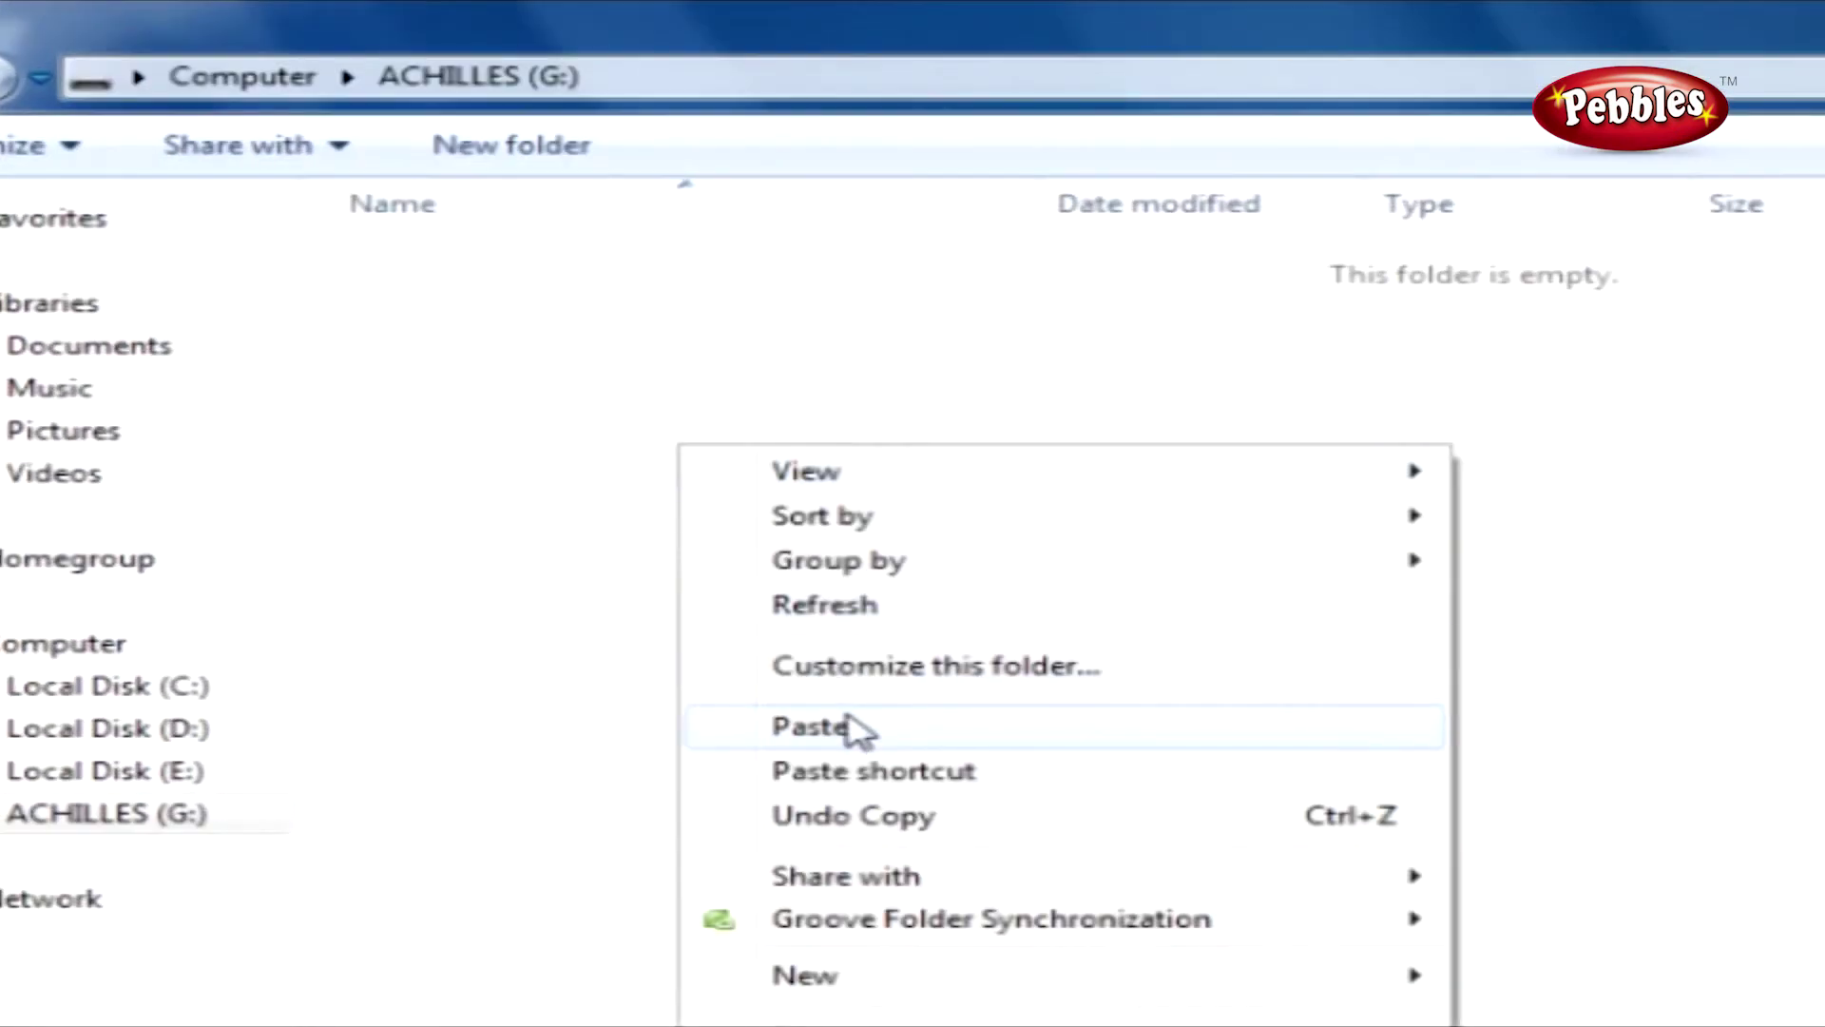
click(850, 727)
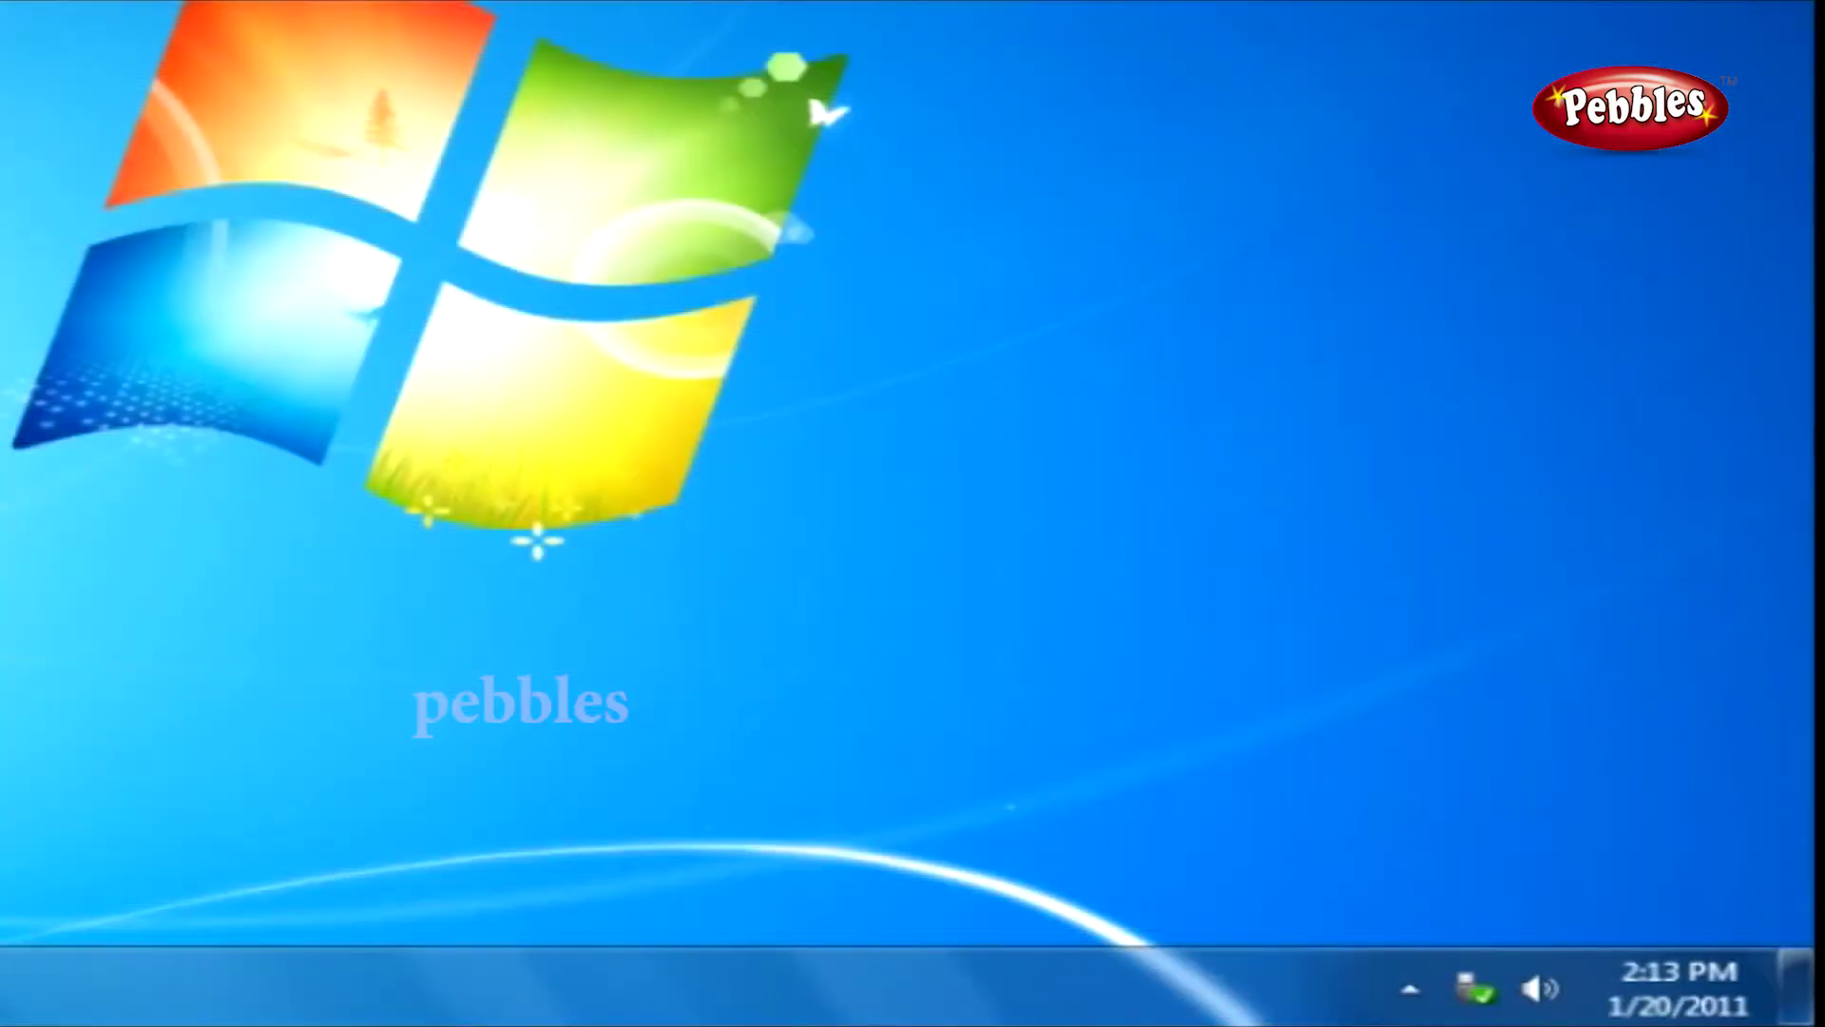
Eject Mass Storage – ACHILLES (G:) from the Safely Remove Hardware tray icon.
click(1481, 980)
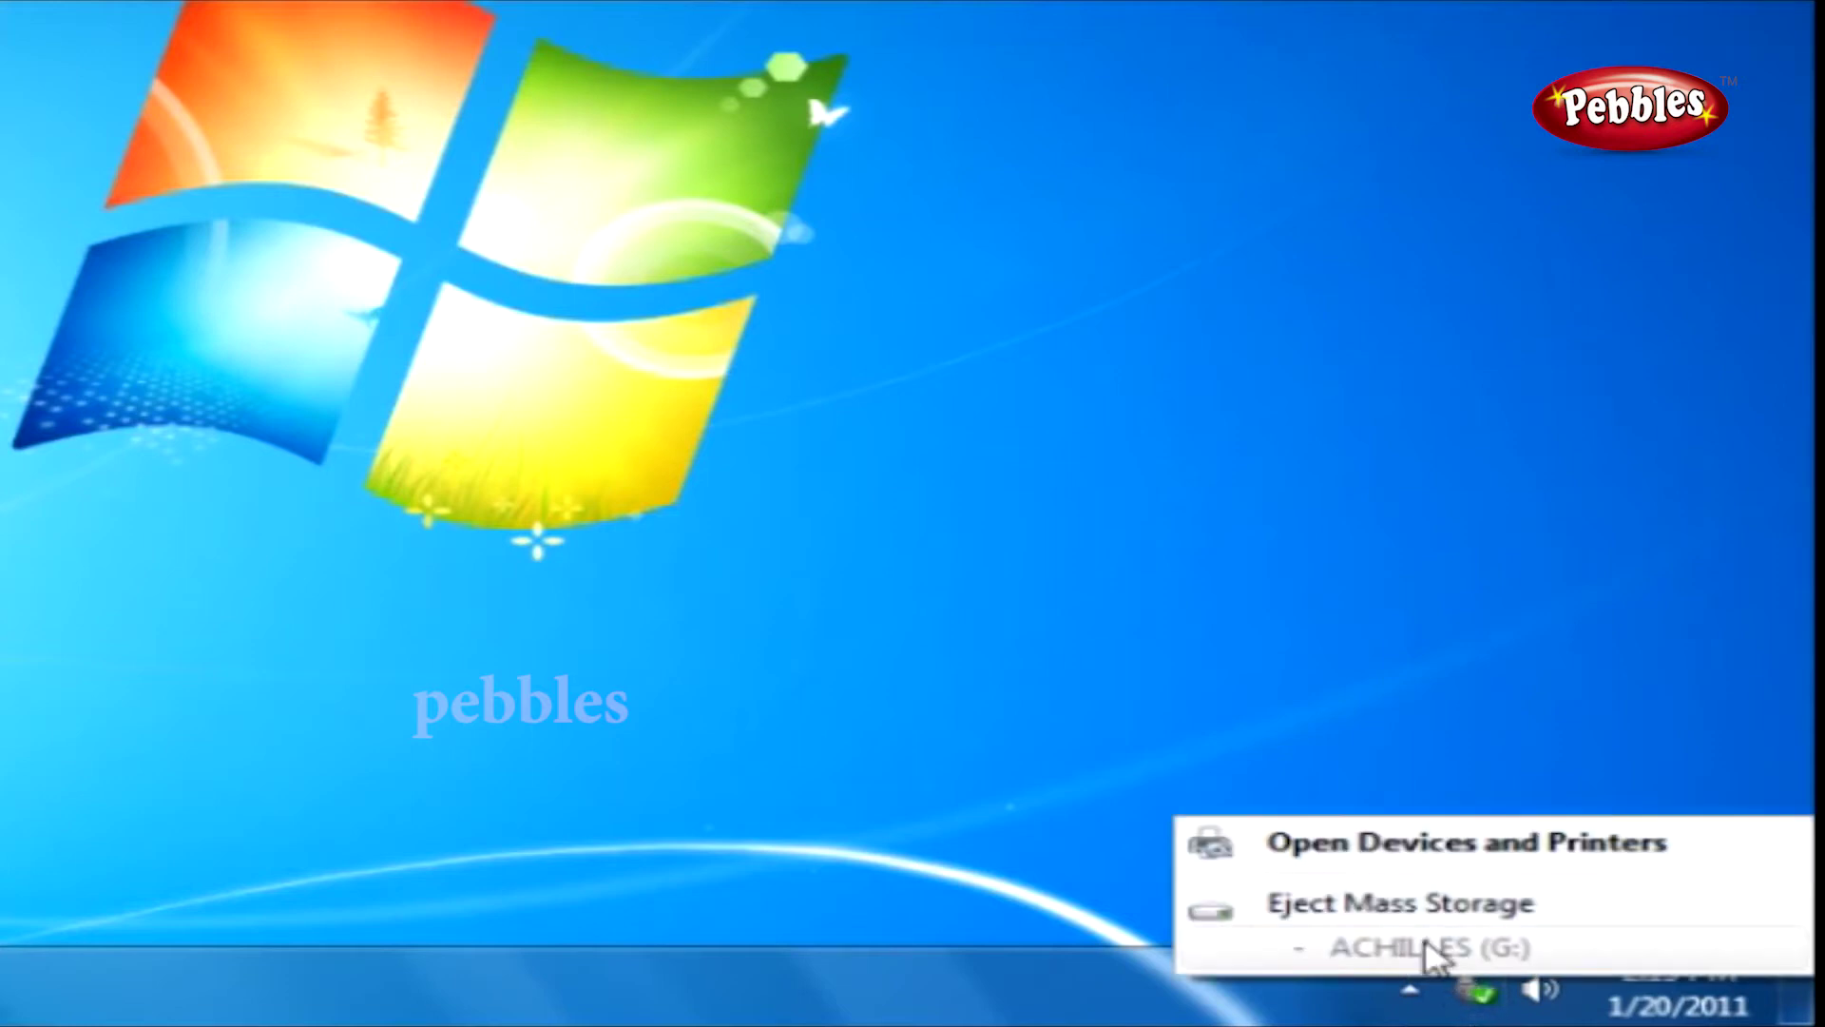
click(1368, 903)
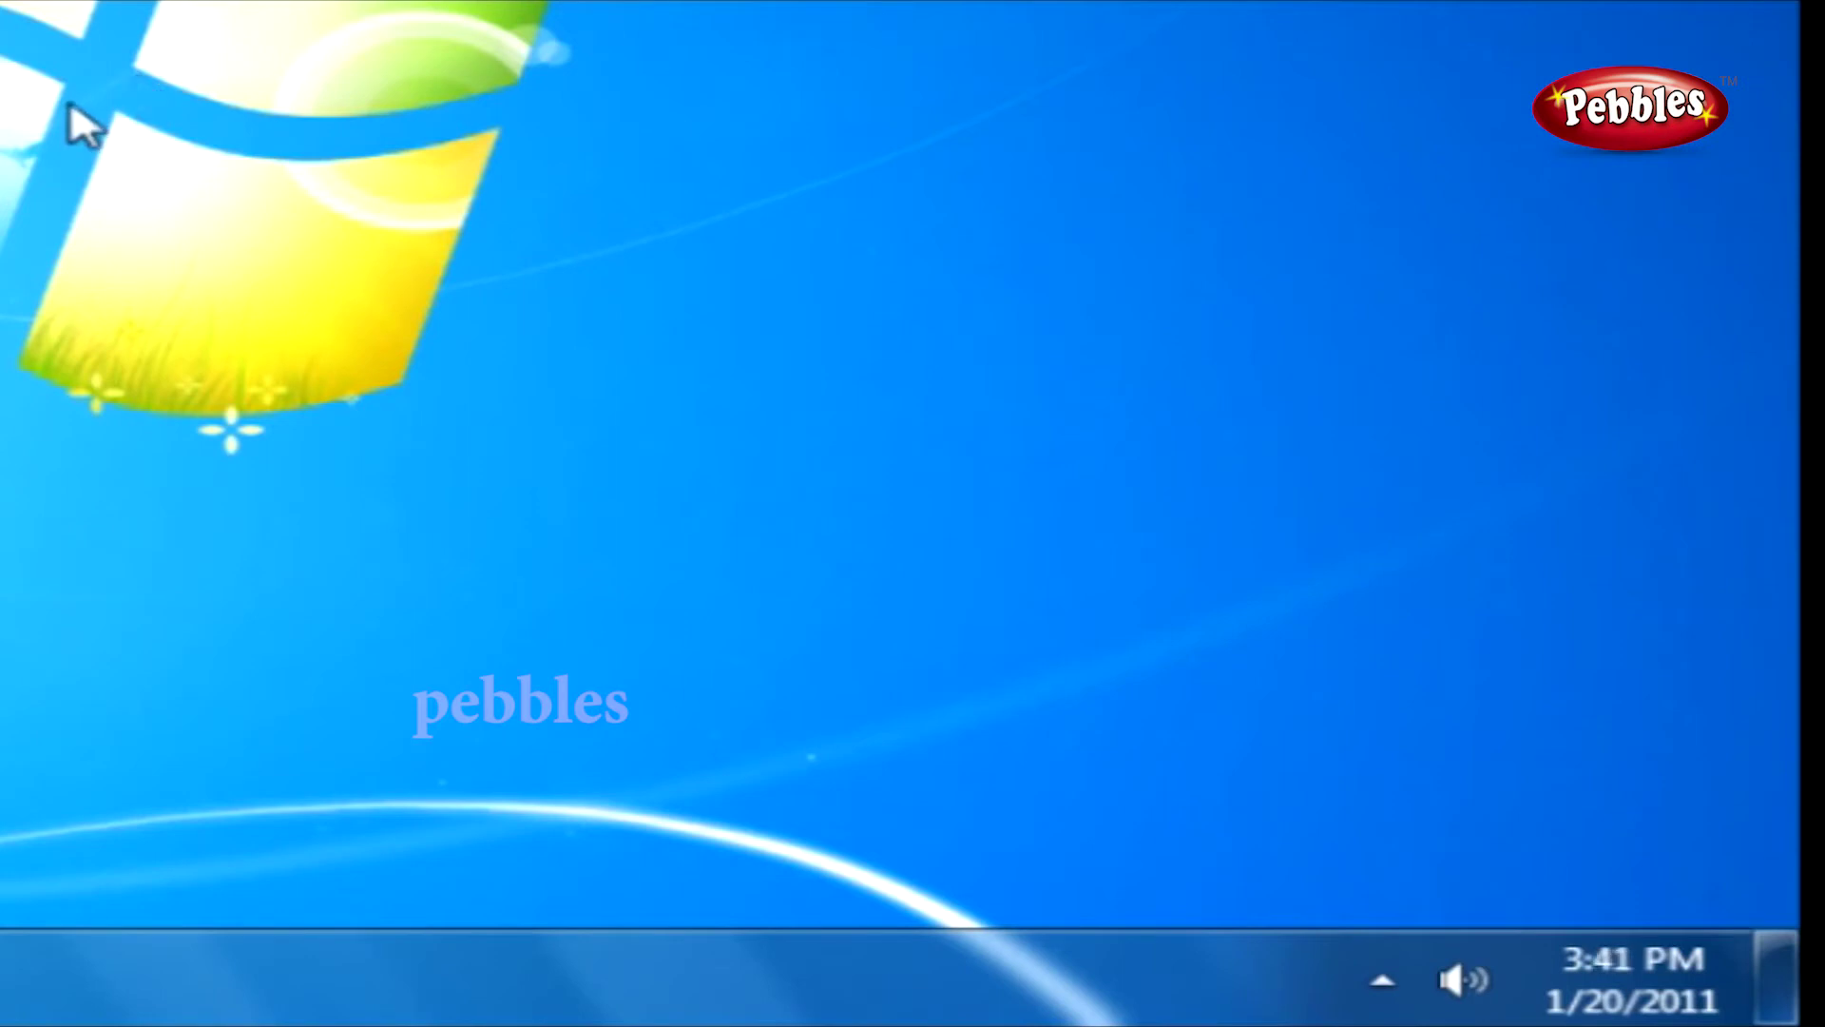
Mute the speakers from the volume flyout, close it, and bring up the Control Panel window.
click(1466, 984)
click(1464, 723)
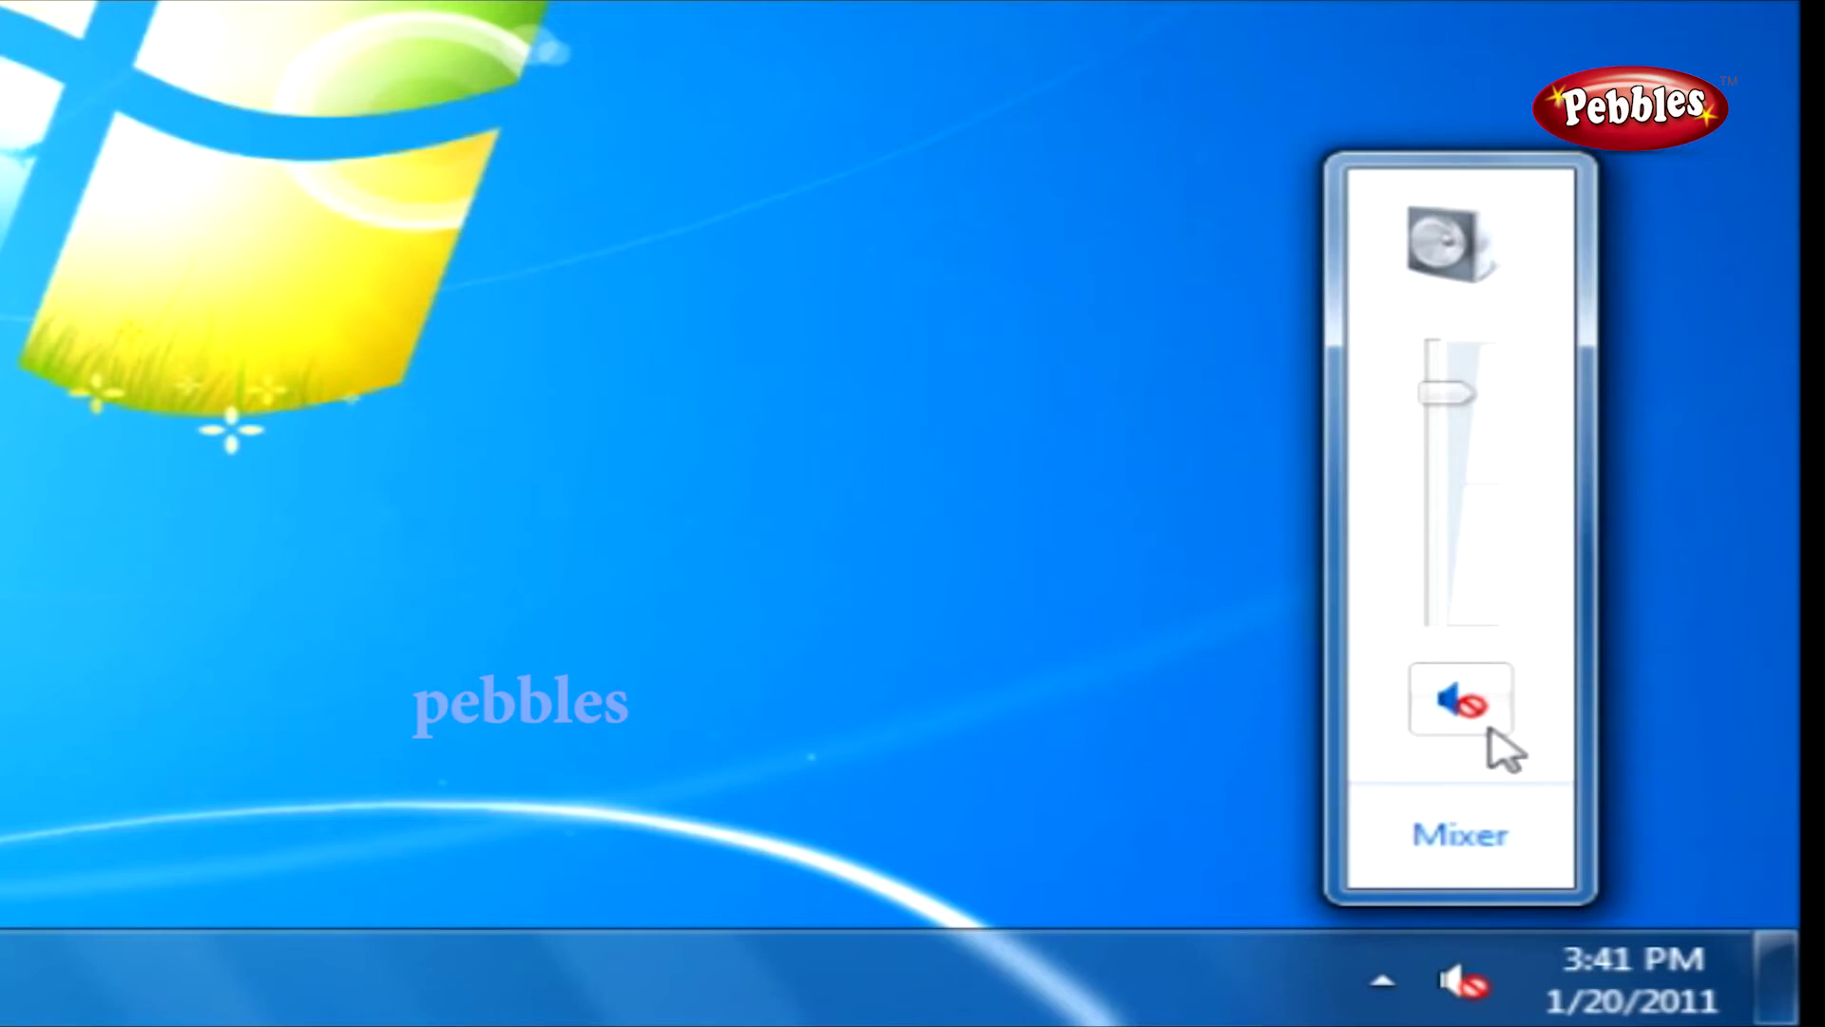
click(1459, 964)
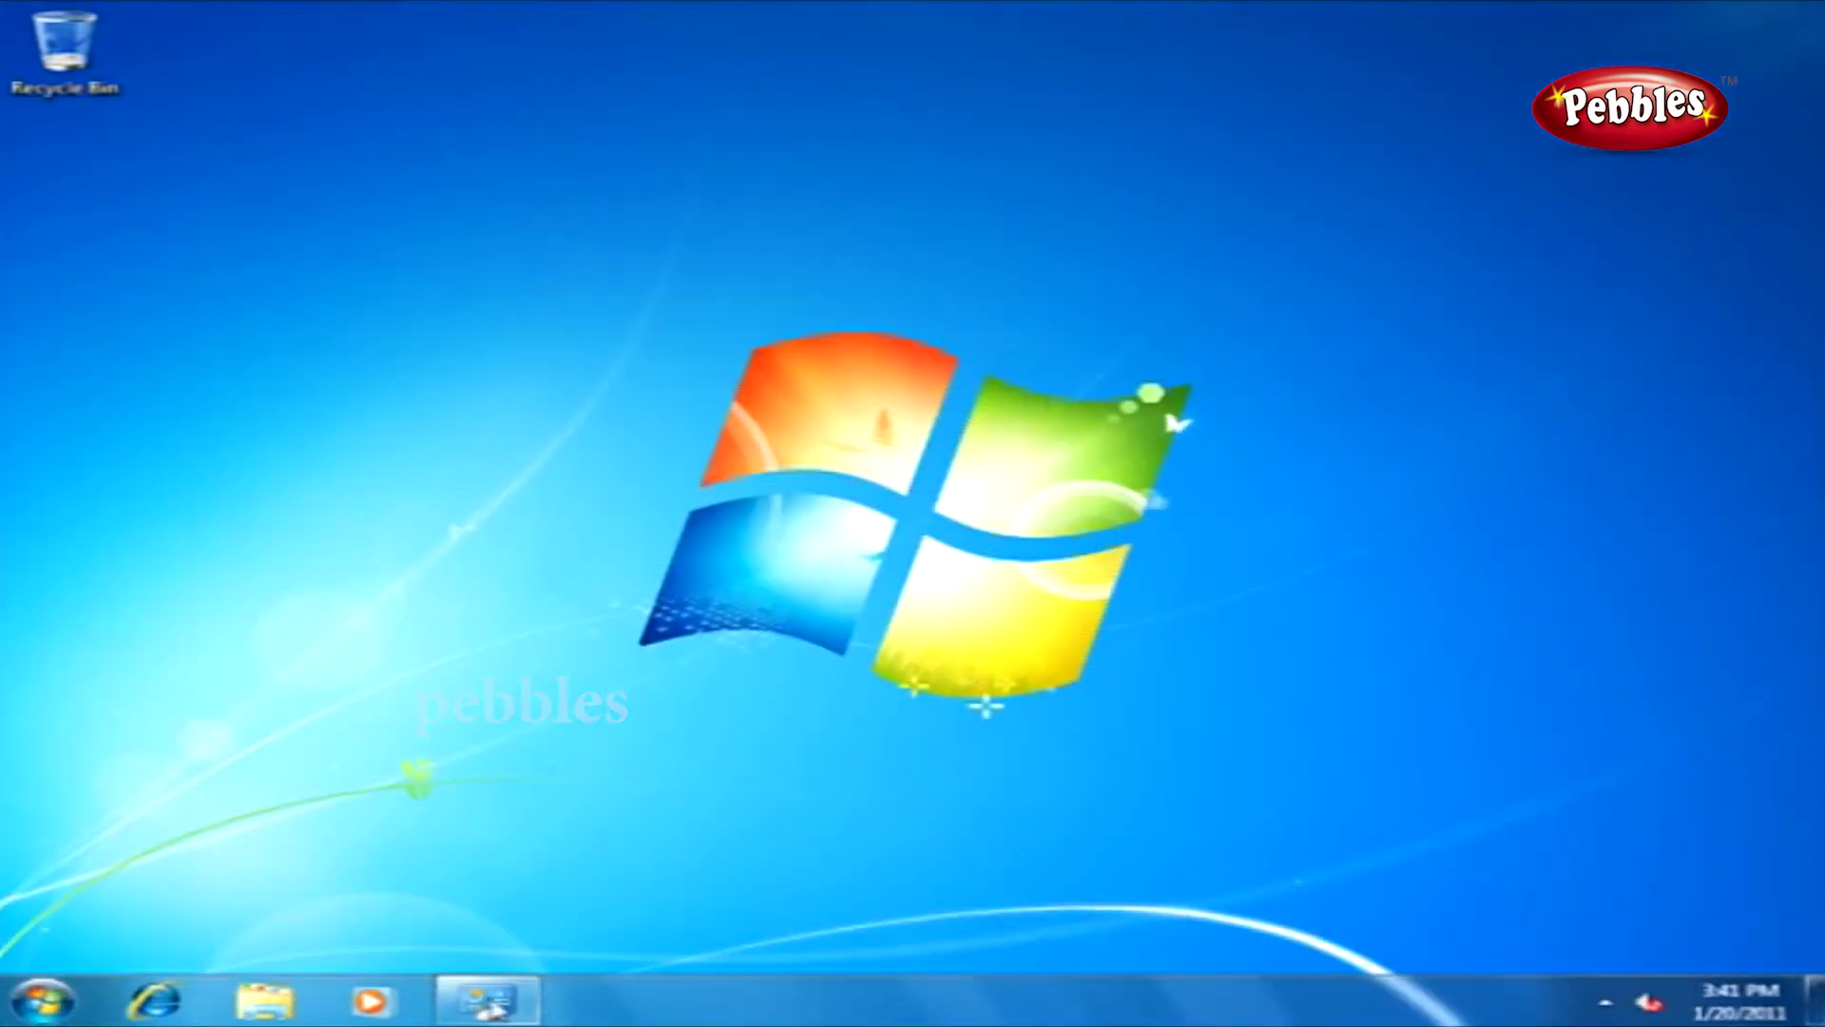
click(488, 1003)
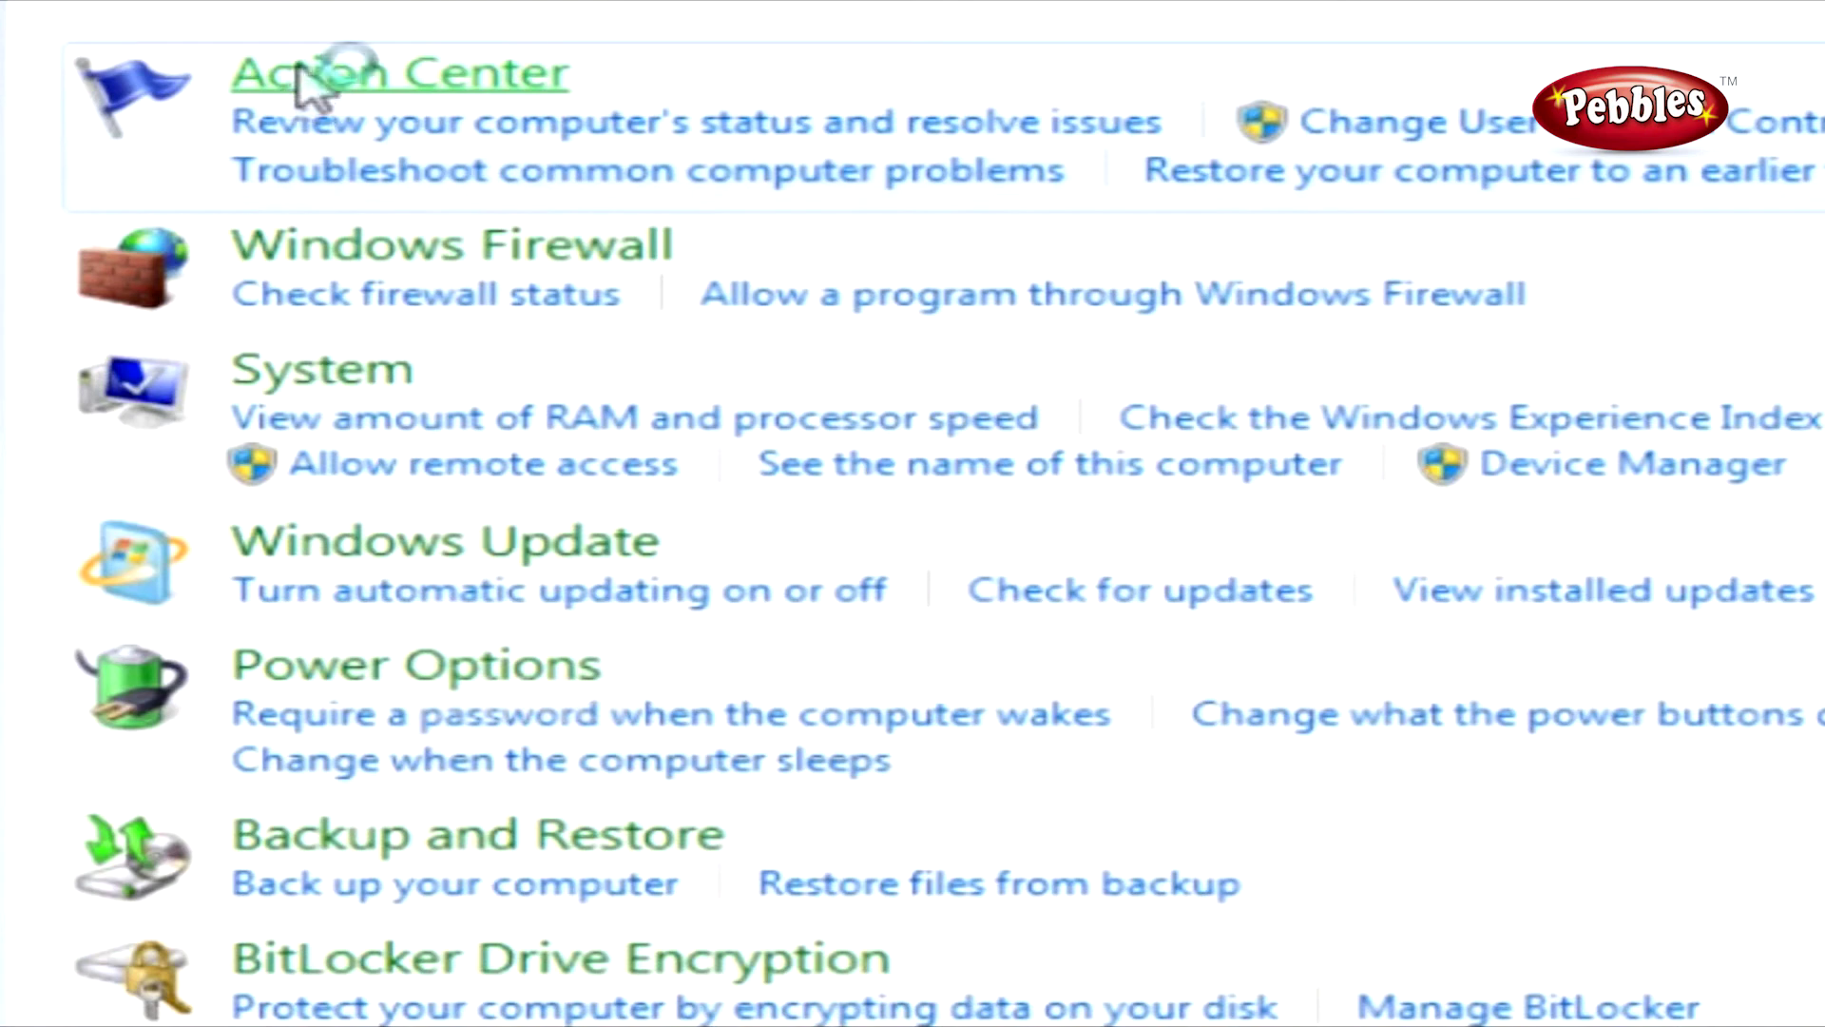
Go from Action Center to Troubleshooting and open the Hardware and Sound troubleshooters list.
click(302, 74)
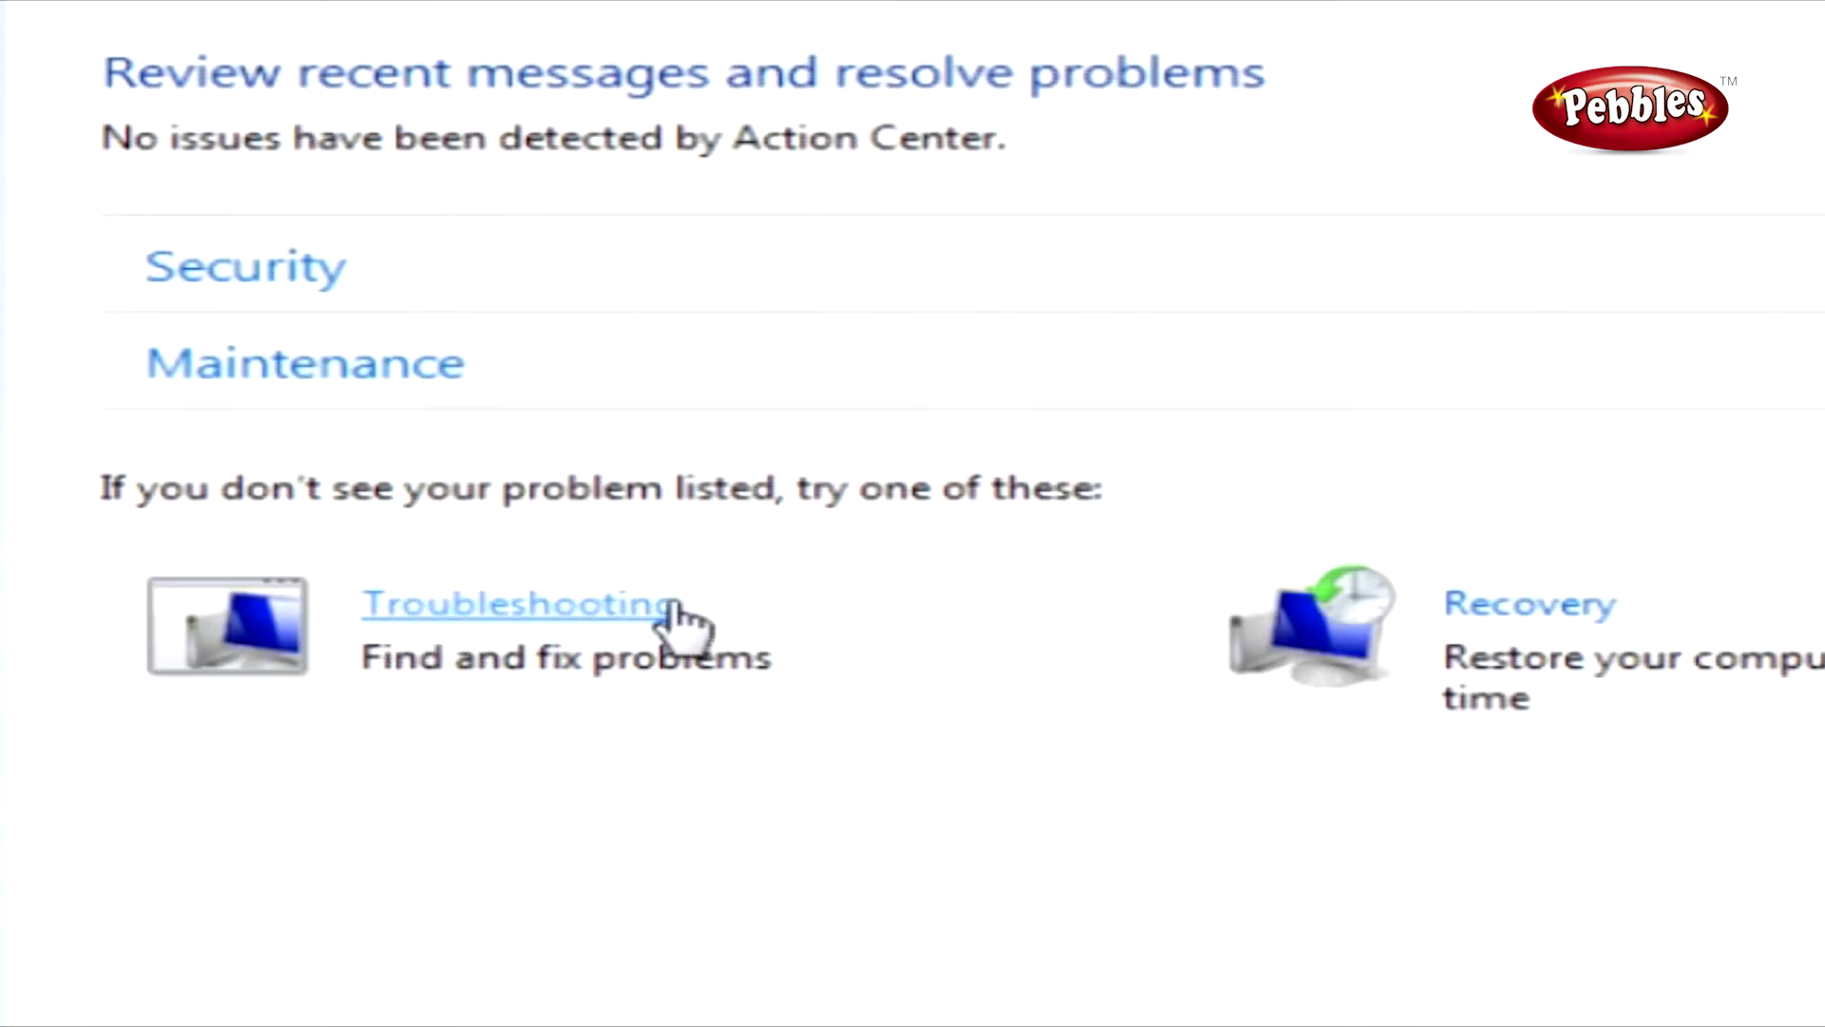
click(486, 623)
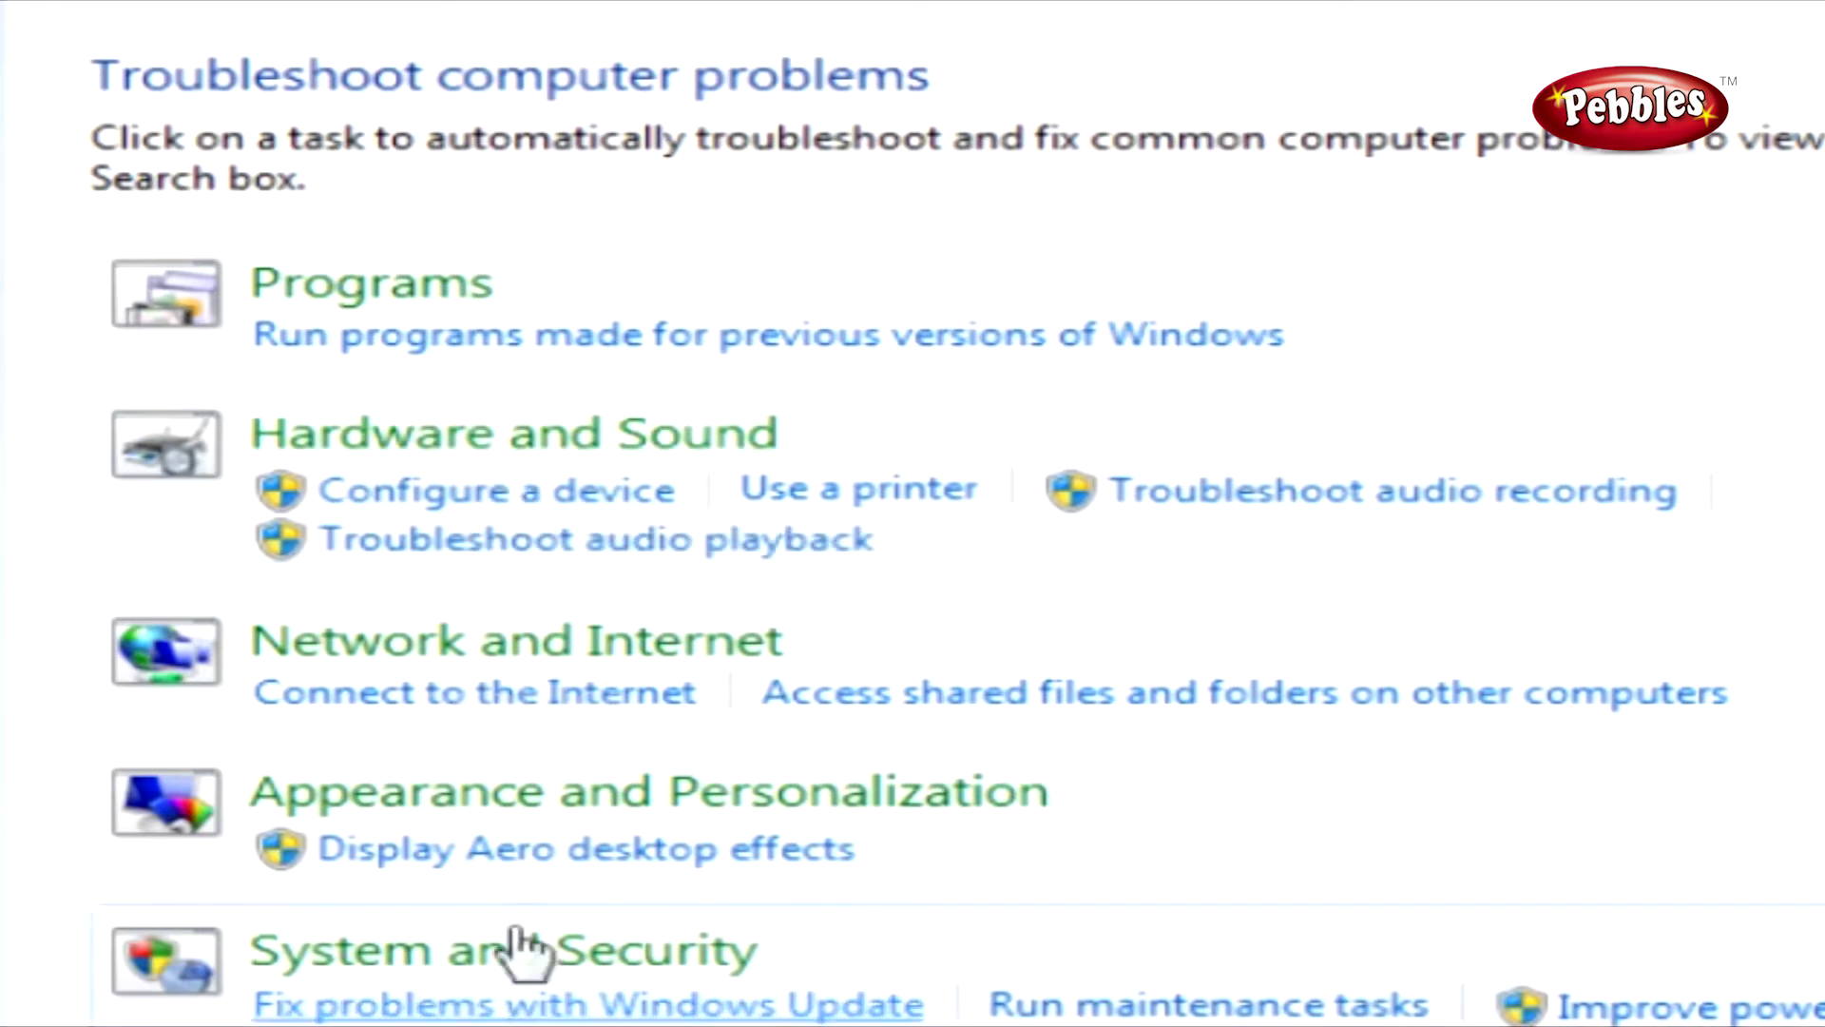
click(527, 433)
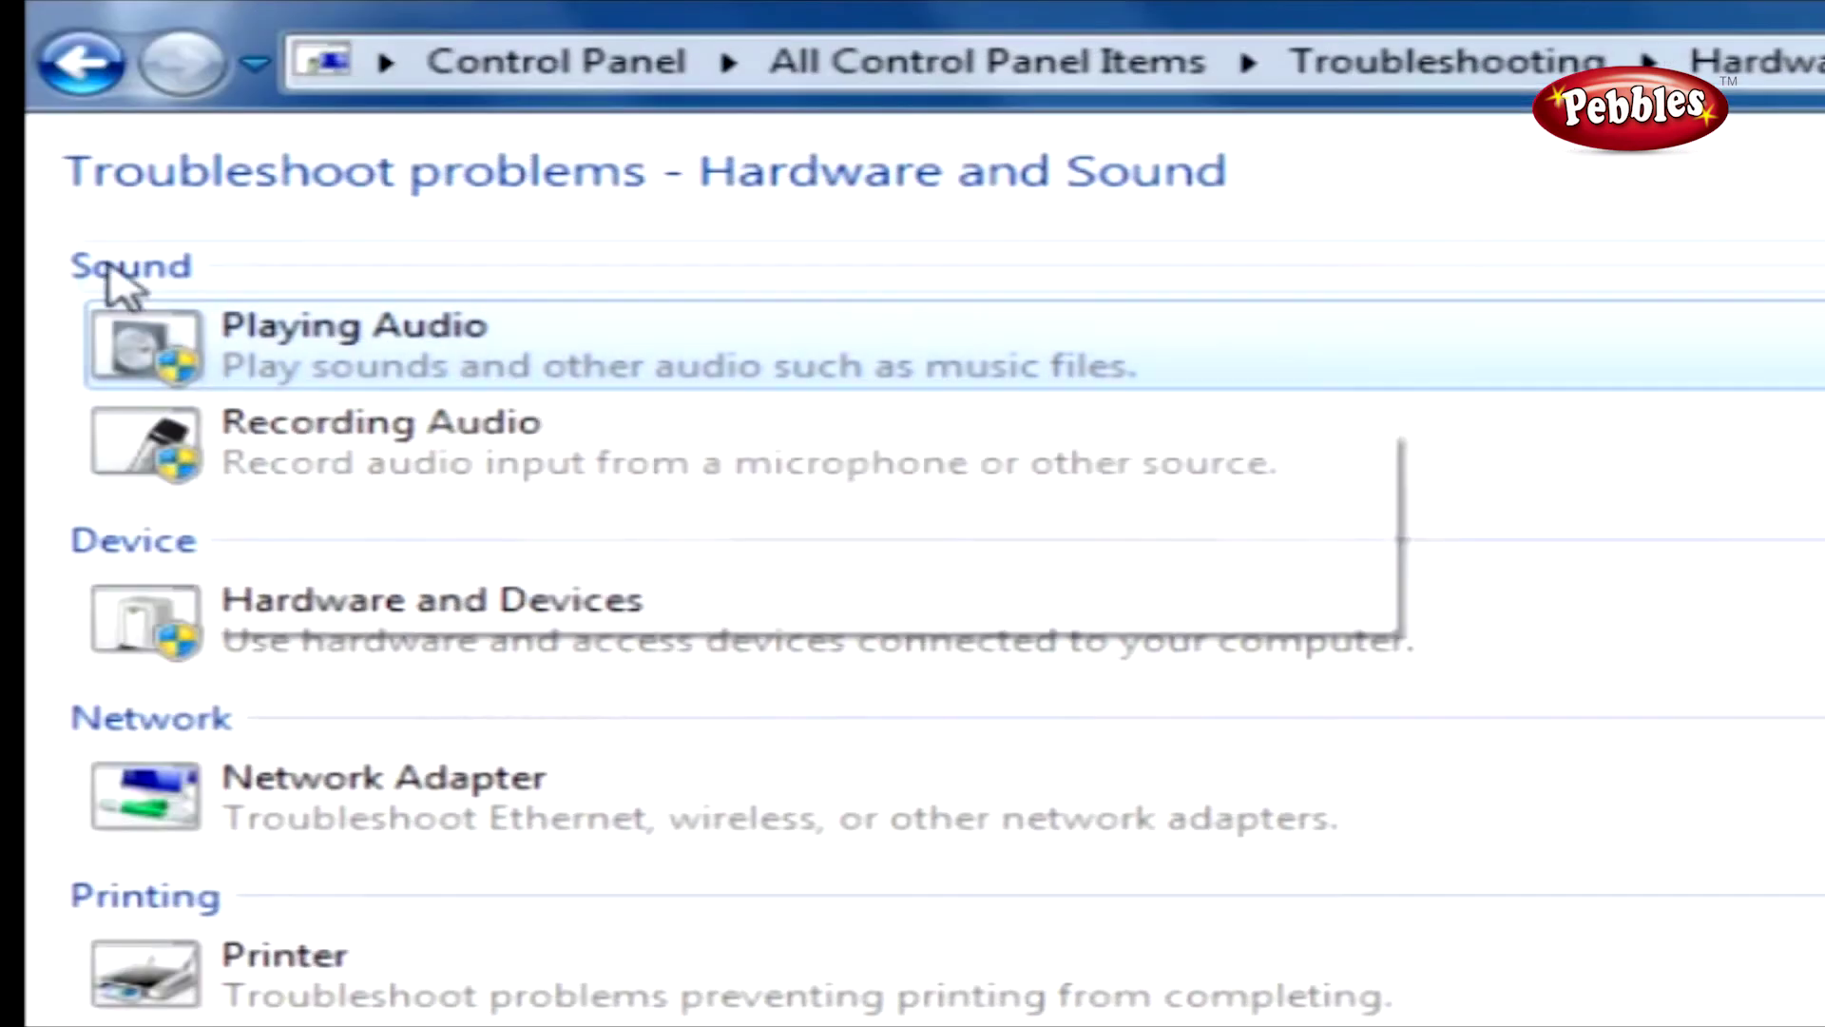
Run the Playing Audio troubleshooter on Speakers - High Definition Audio Device to fix the muted device.
click(359, 352)
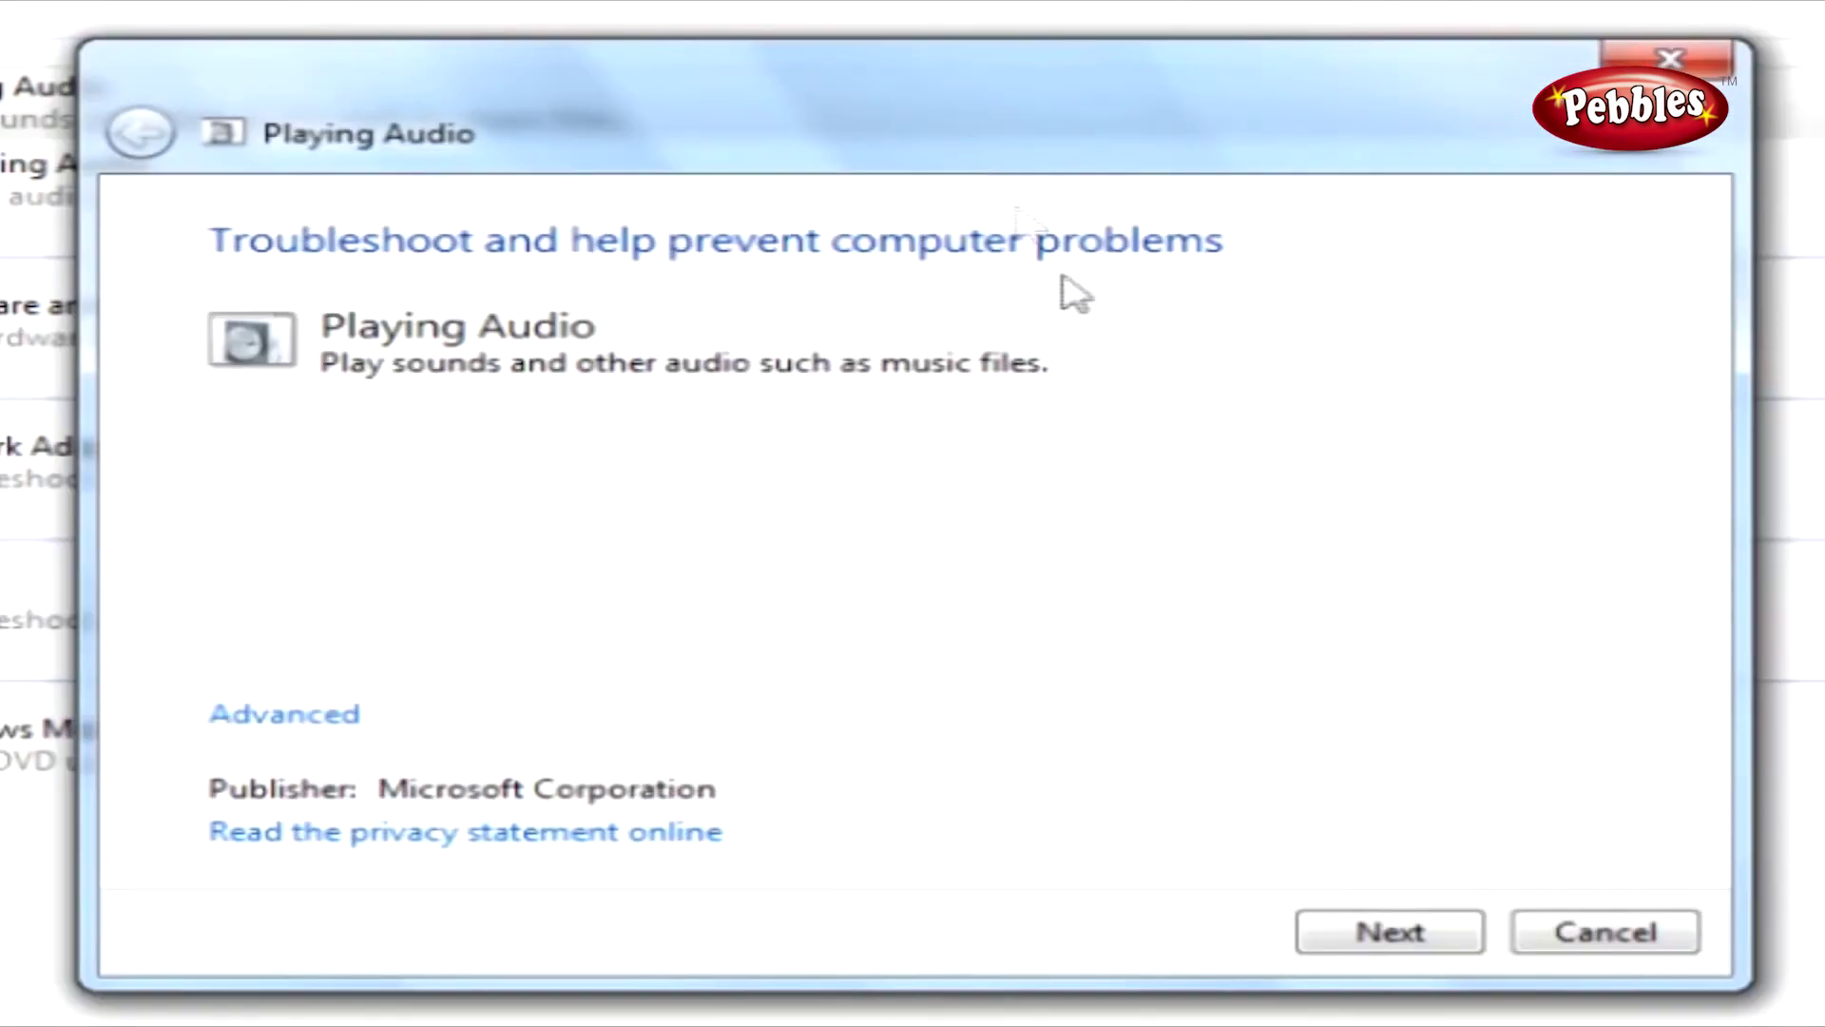
click(1390, 935)
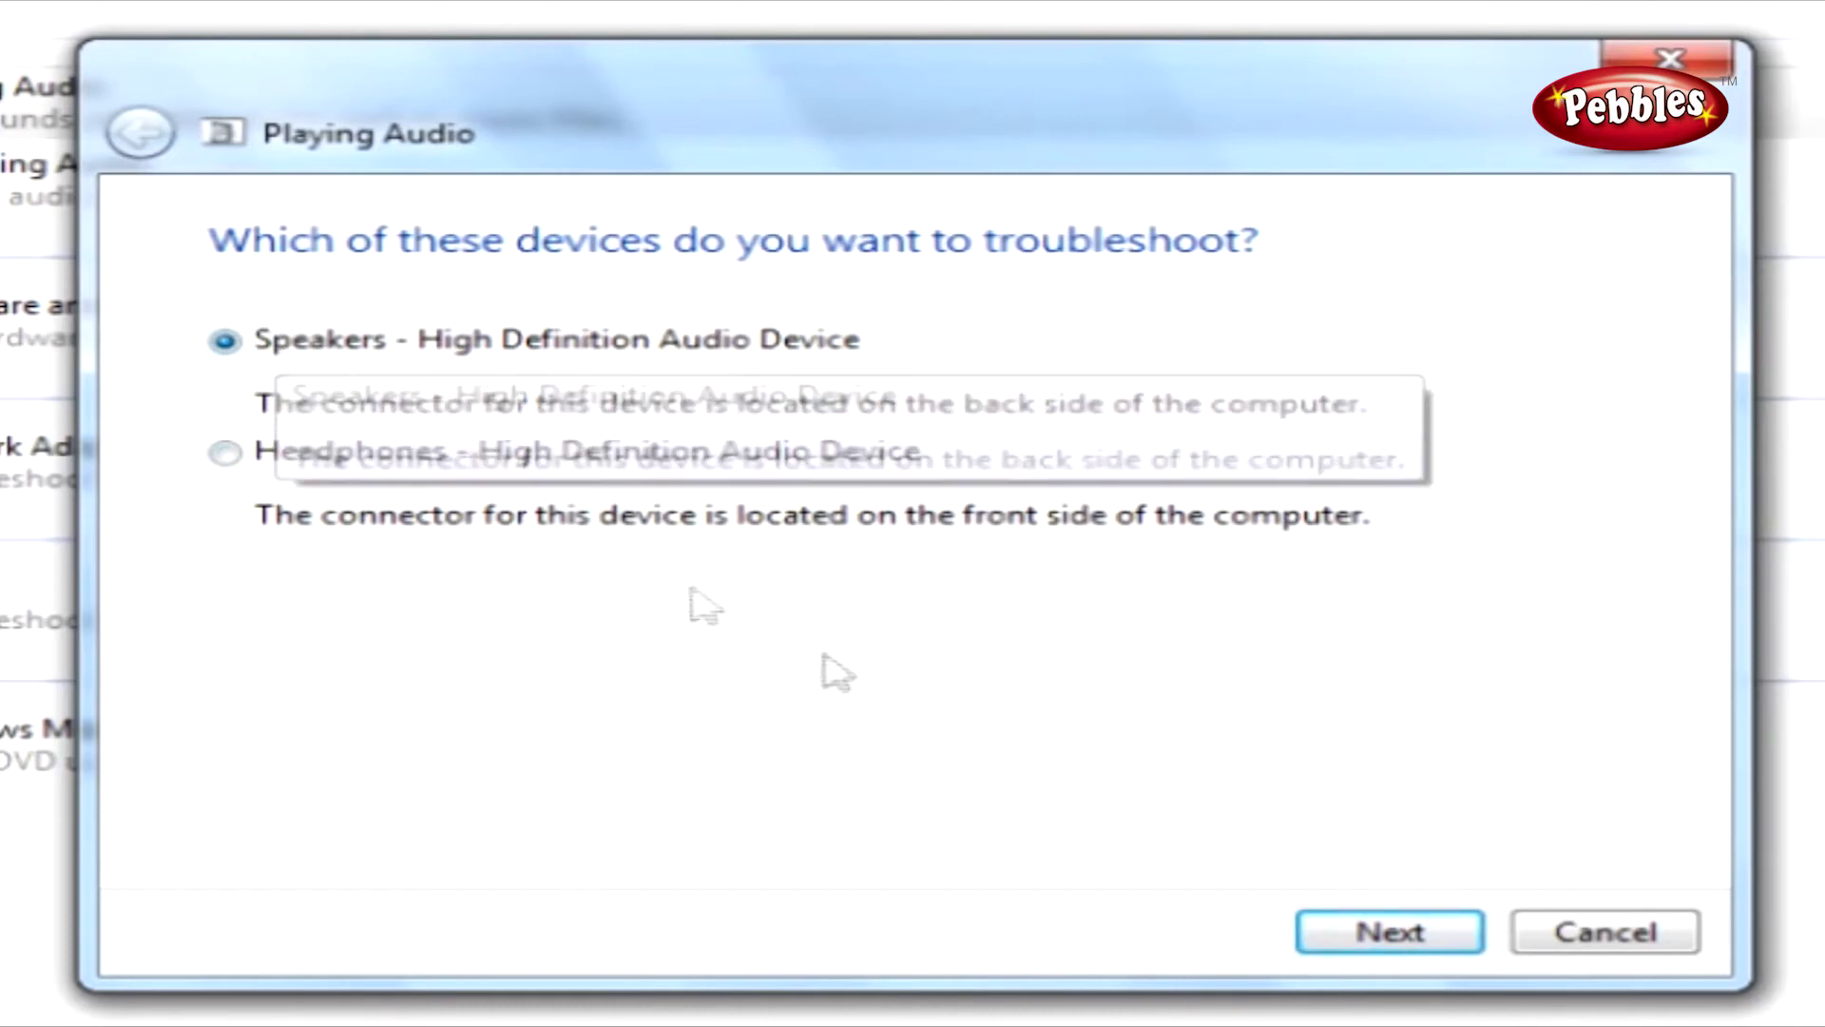
click(1355, 929)
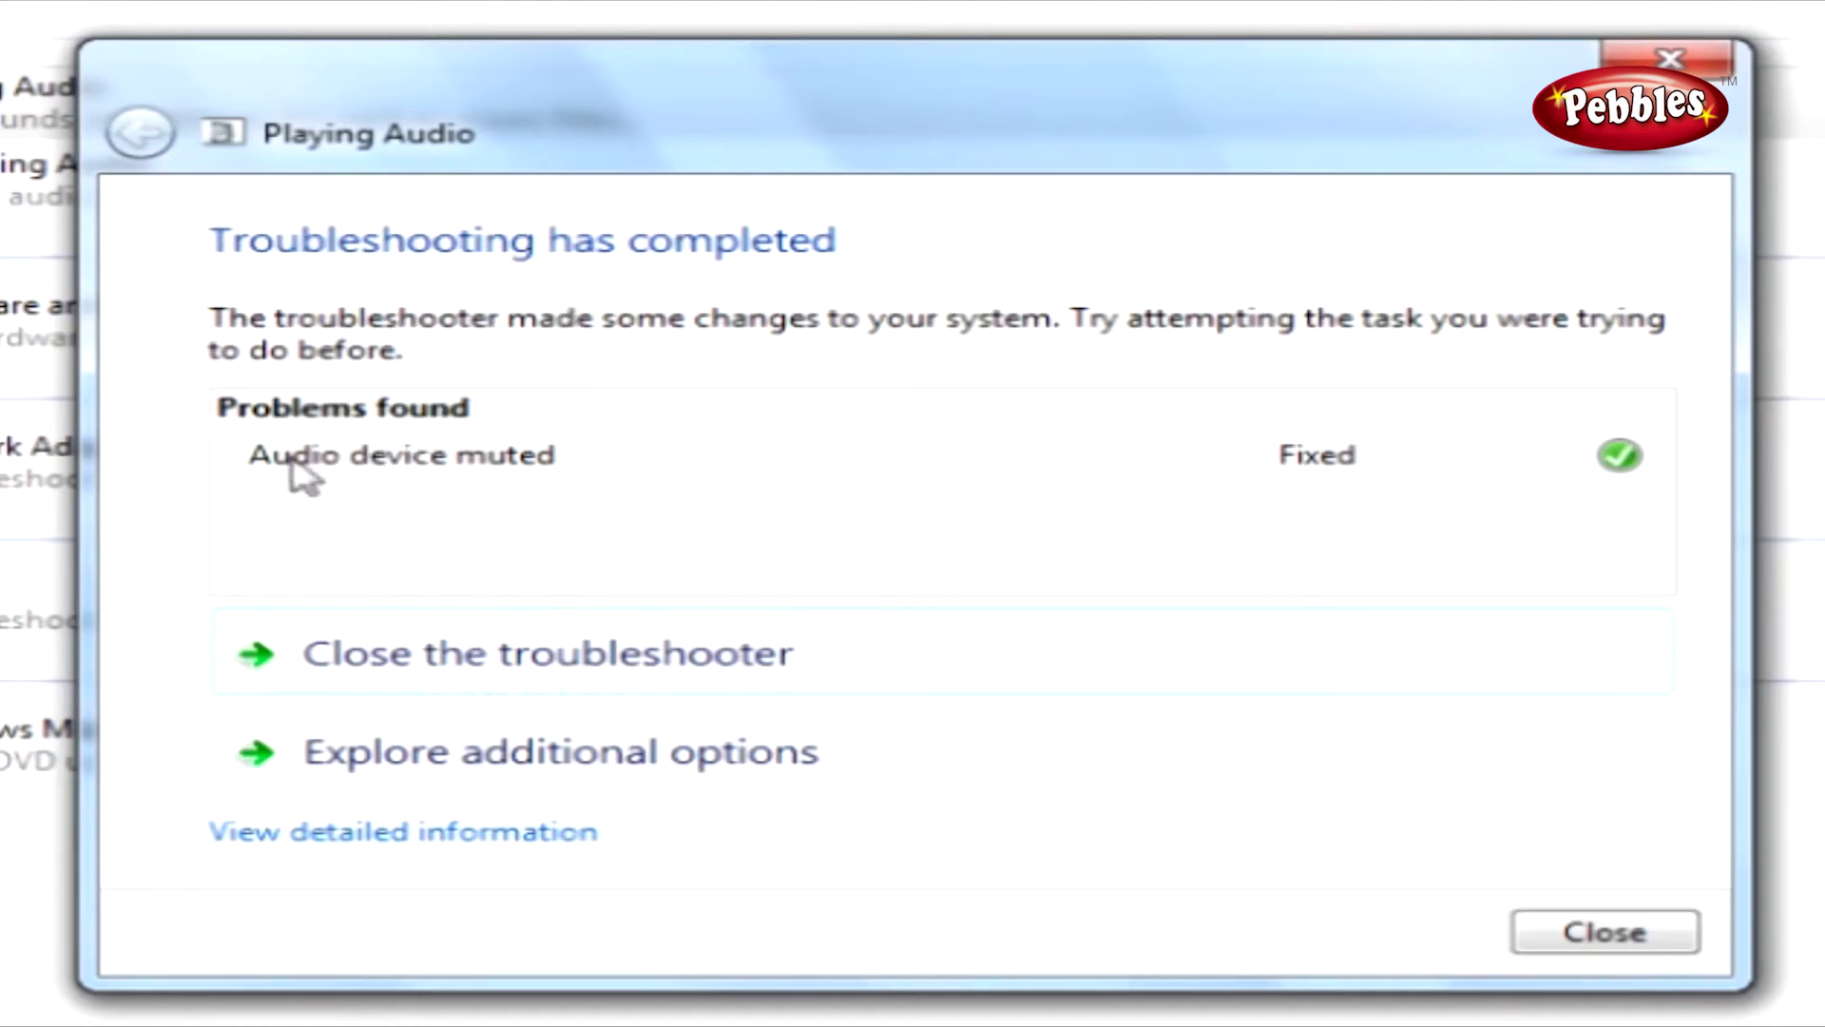
Close the finished Playing Audio troubleshooter, which reports 'Audio device muted' as Fixed.
mouse_move(493, 481)
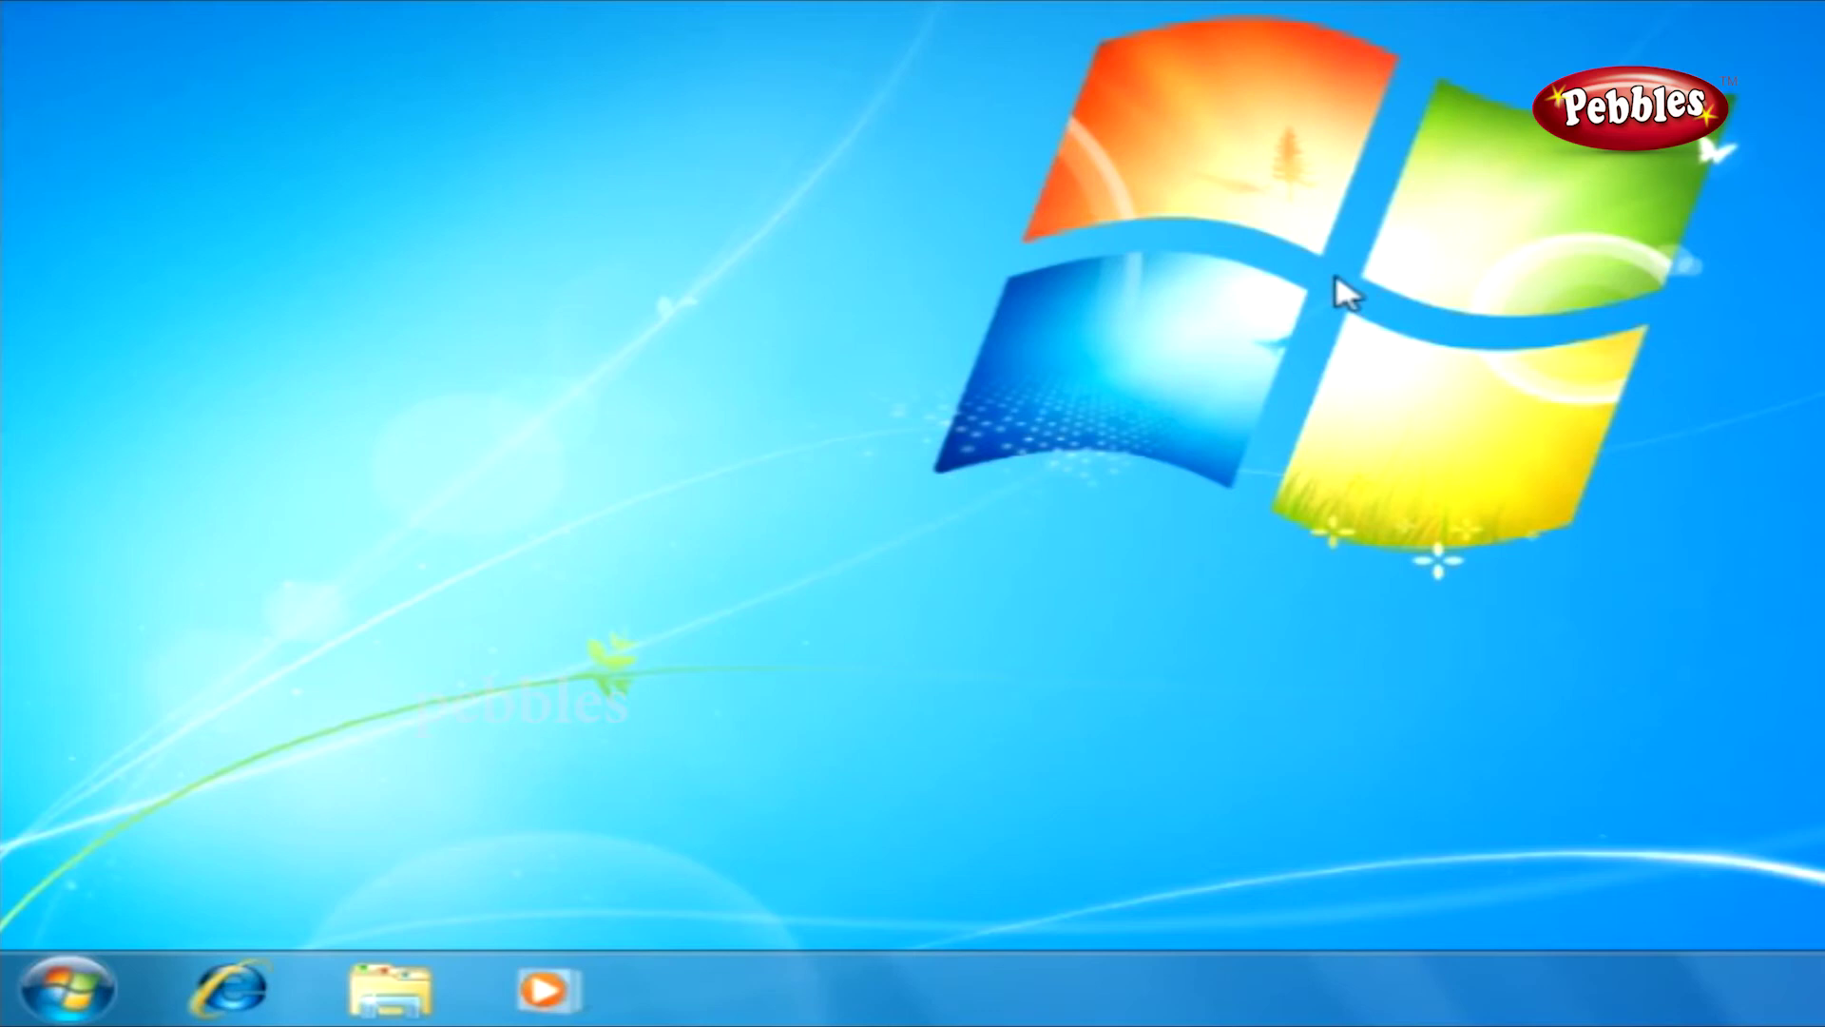
From Control Panel's Back up your computer page, start Set up backup to reach the destination choice.
click(76, 993)
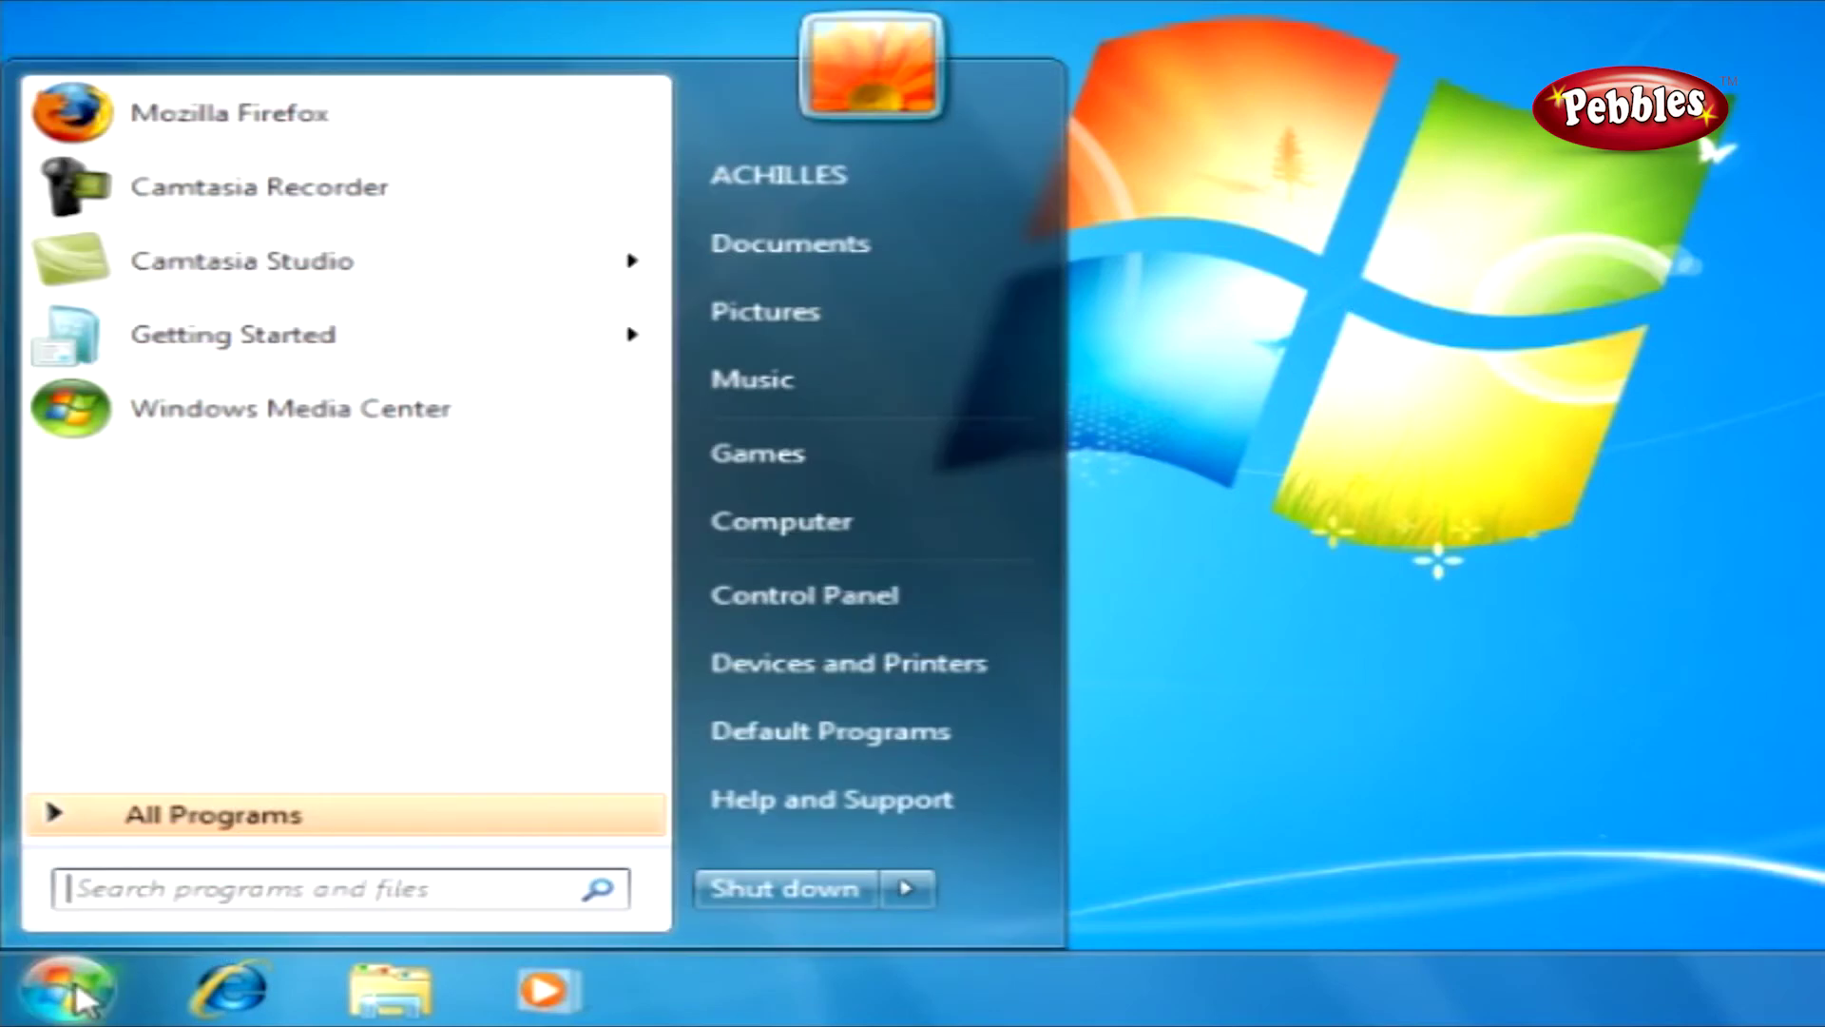
click(829, 598)
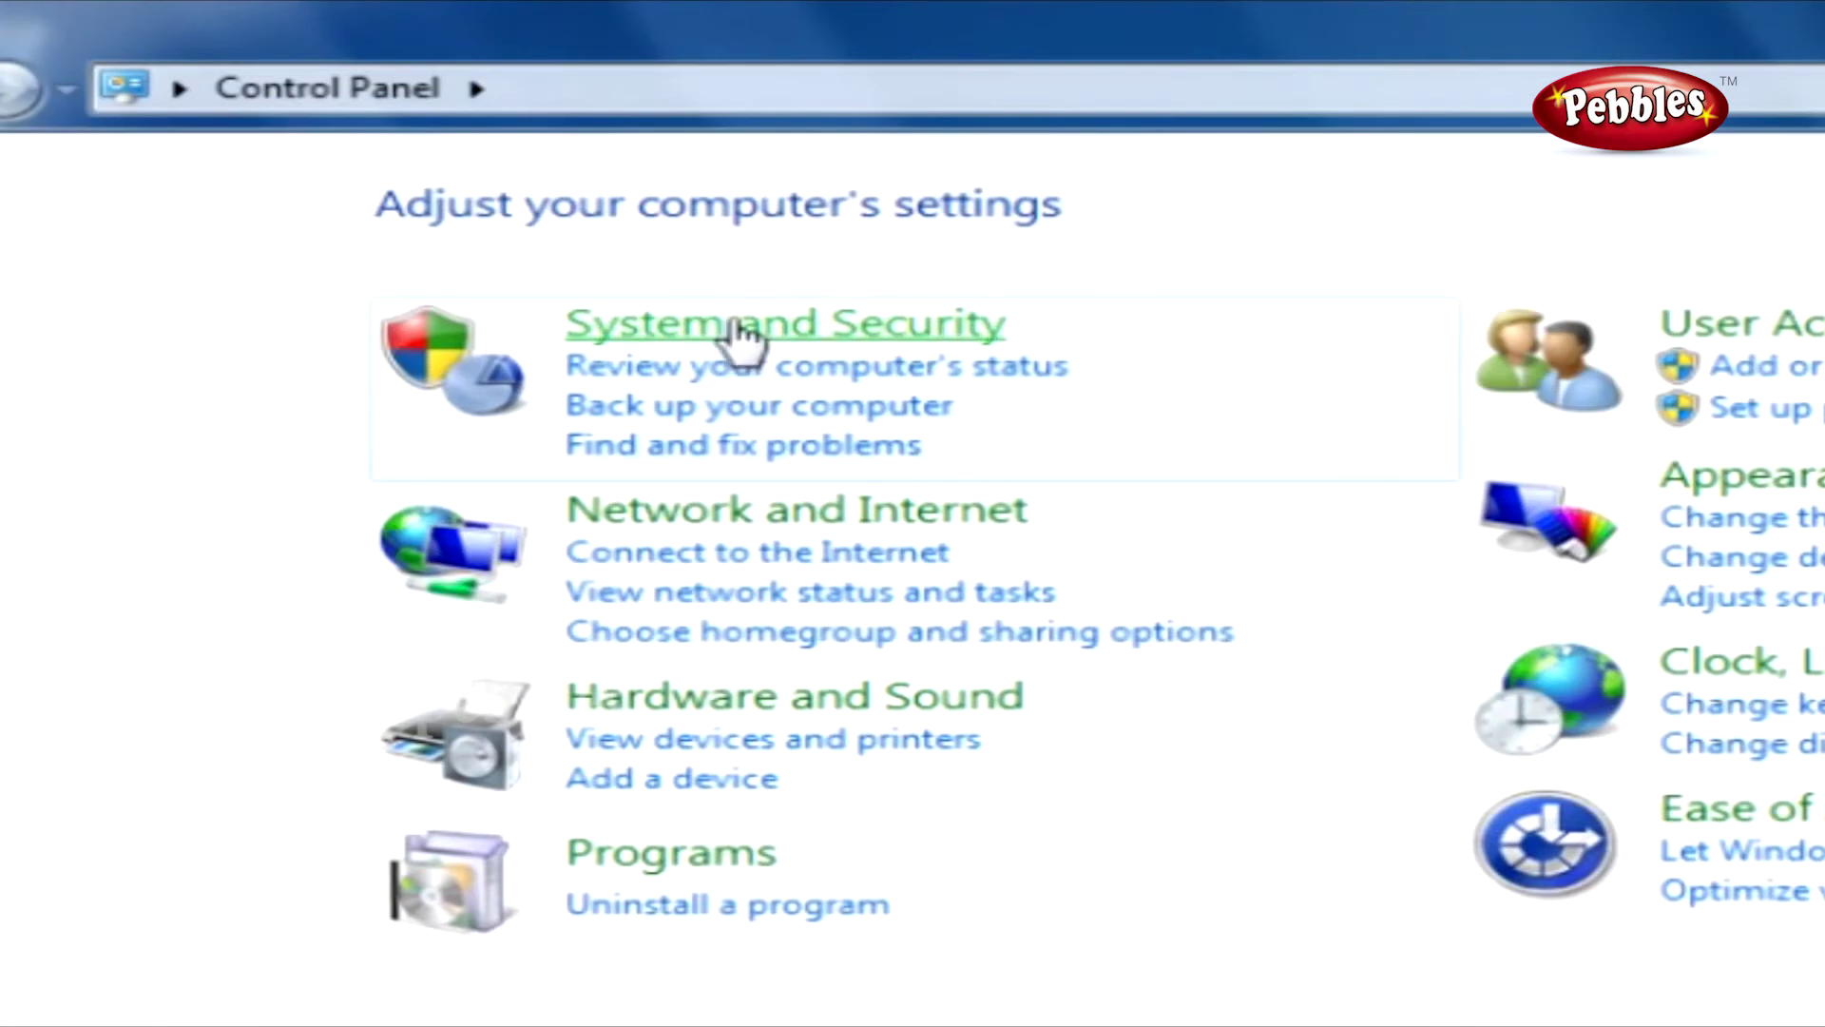
click(788, 419)
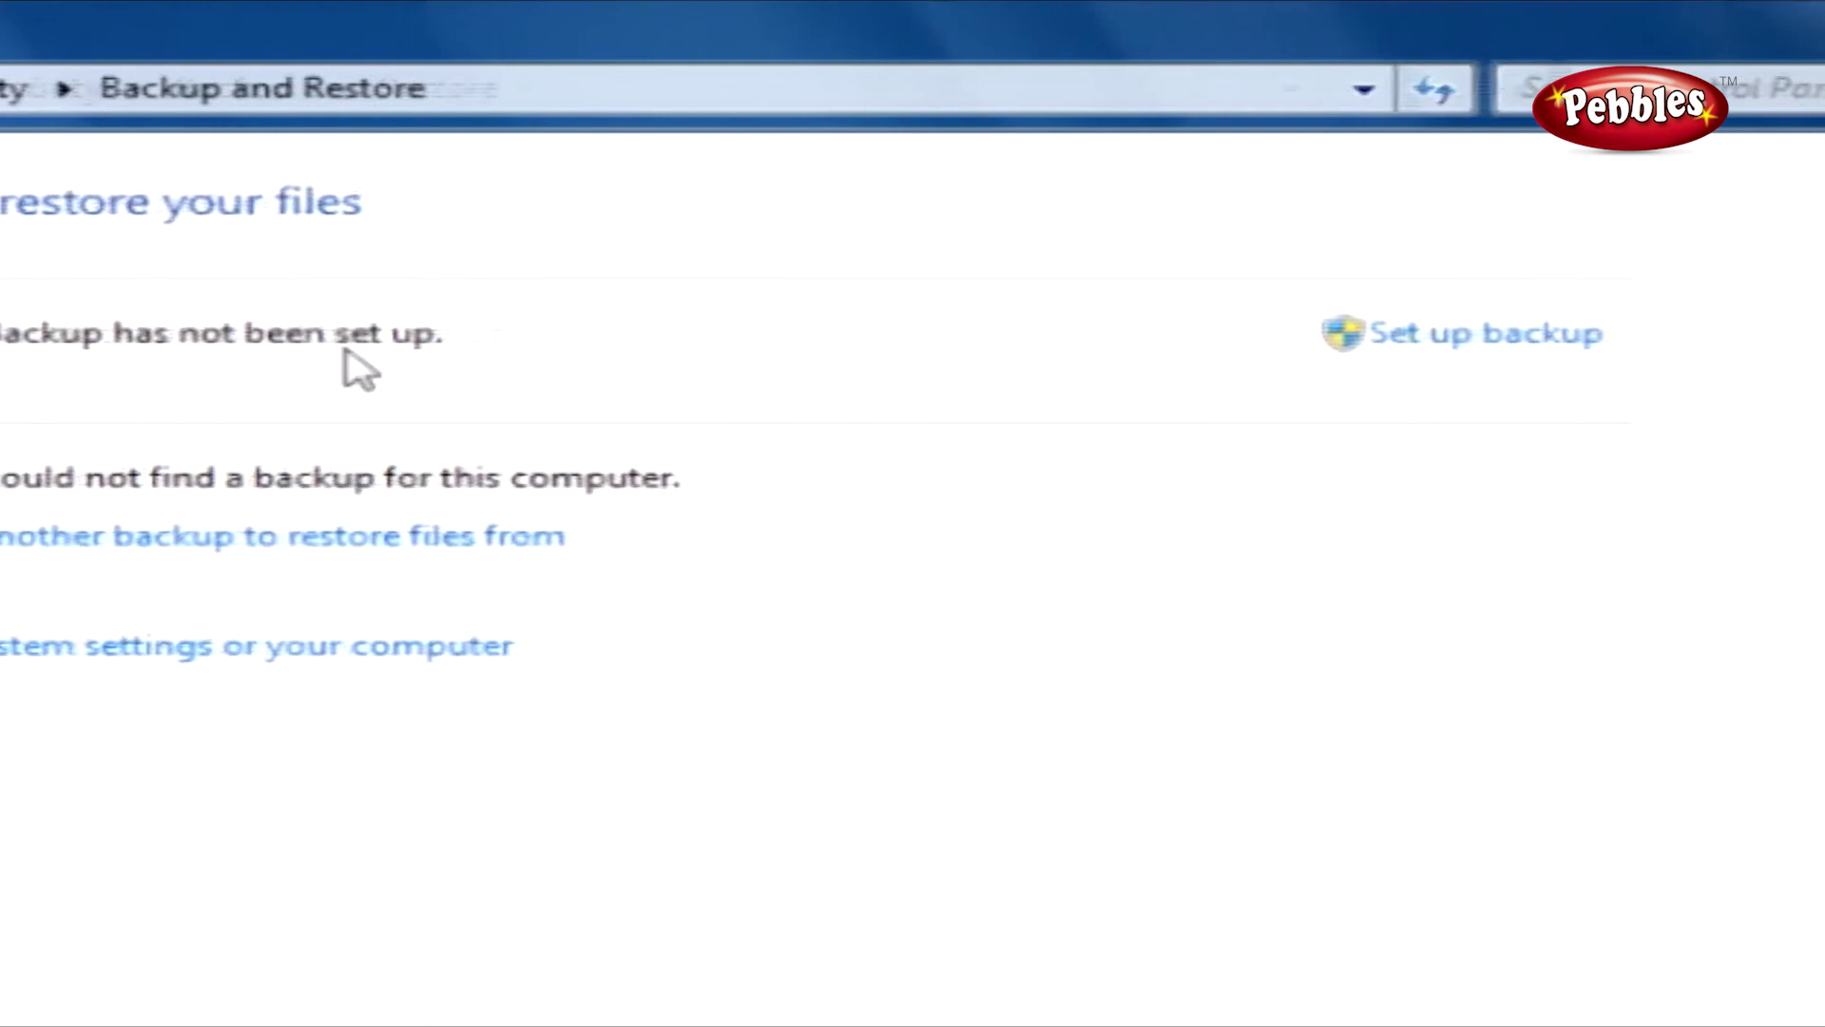
click(1233, 342)
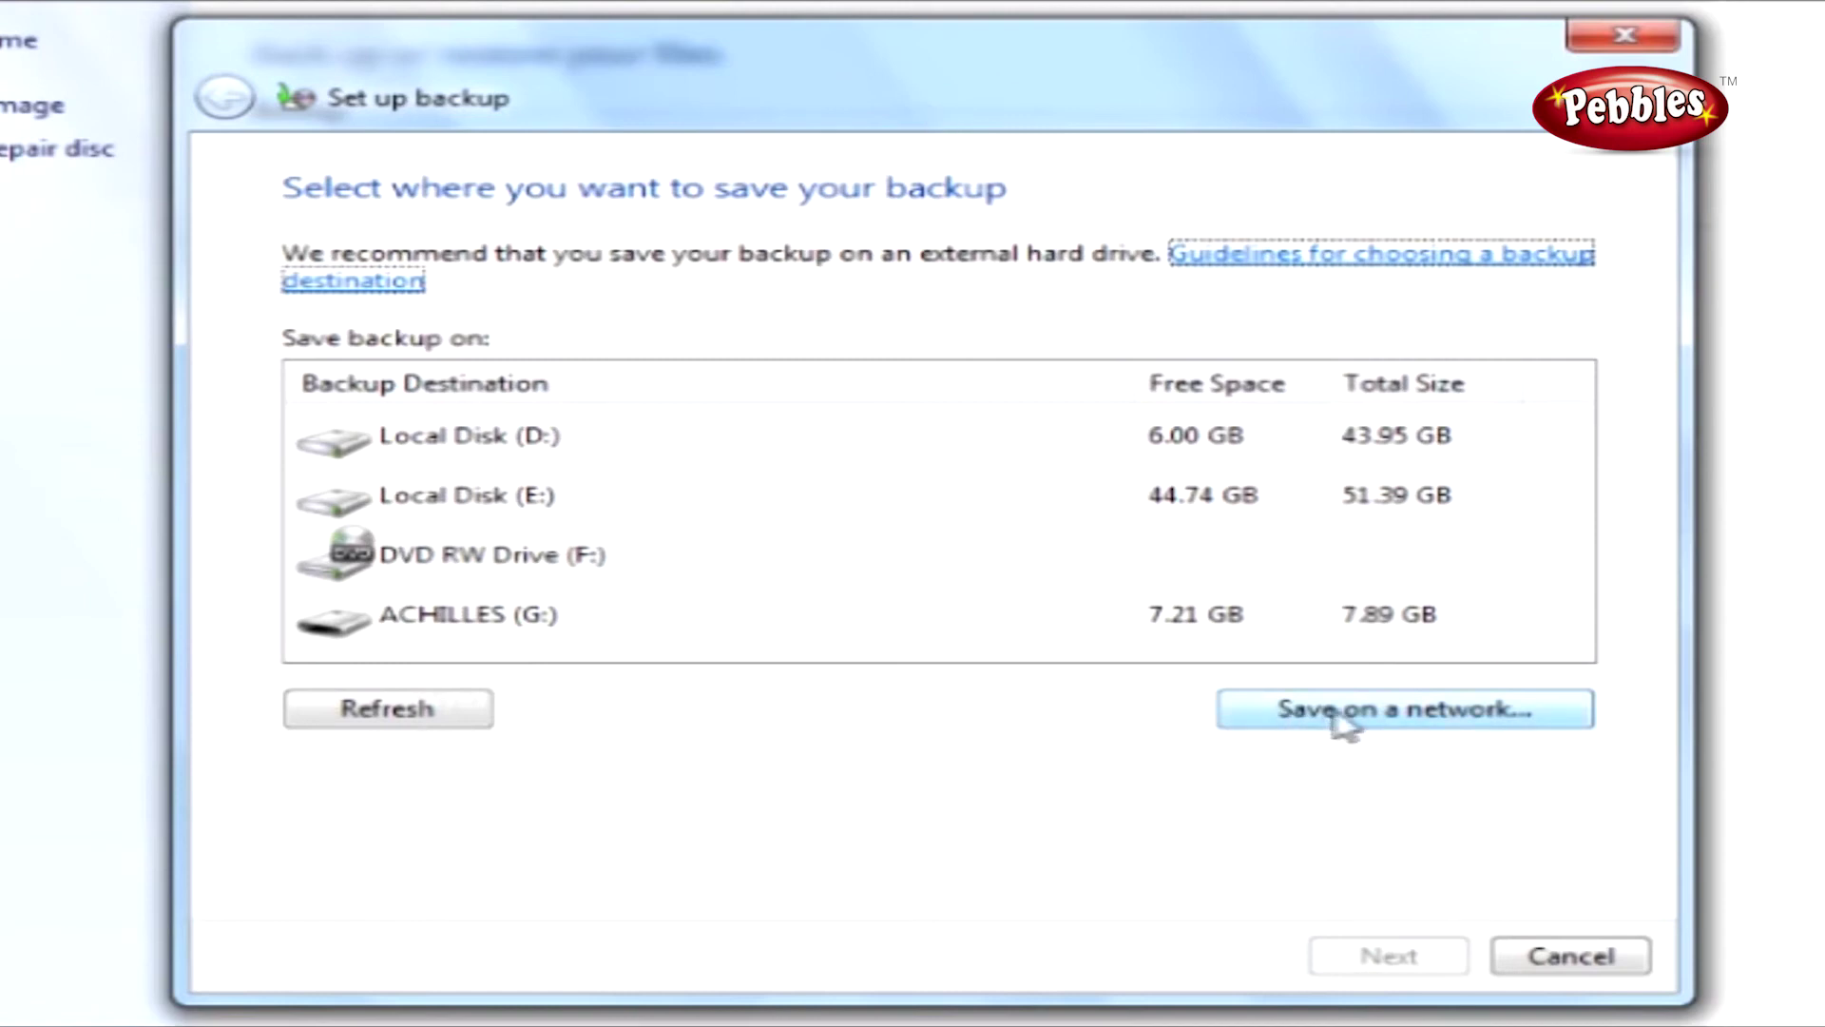
Choose ACHILLES (G:) as the backup destination and continue to what to back up.
click(480, 627)
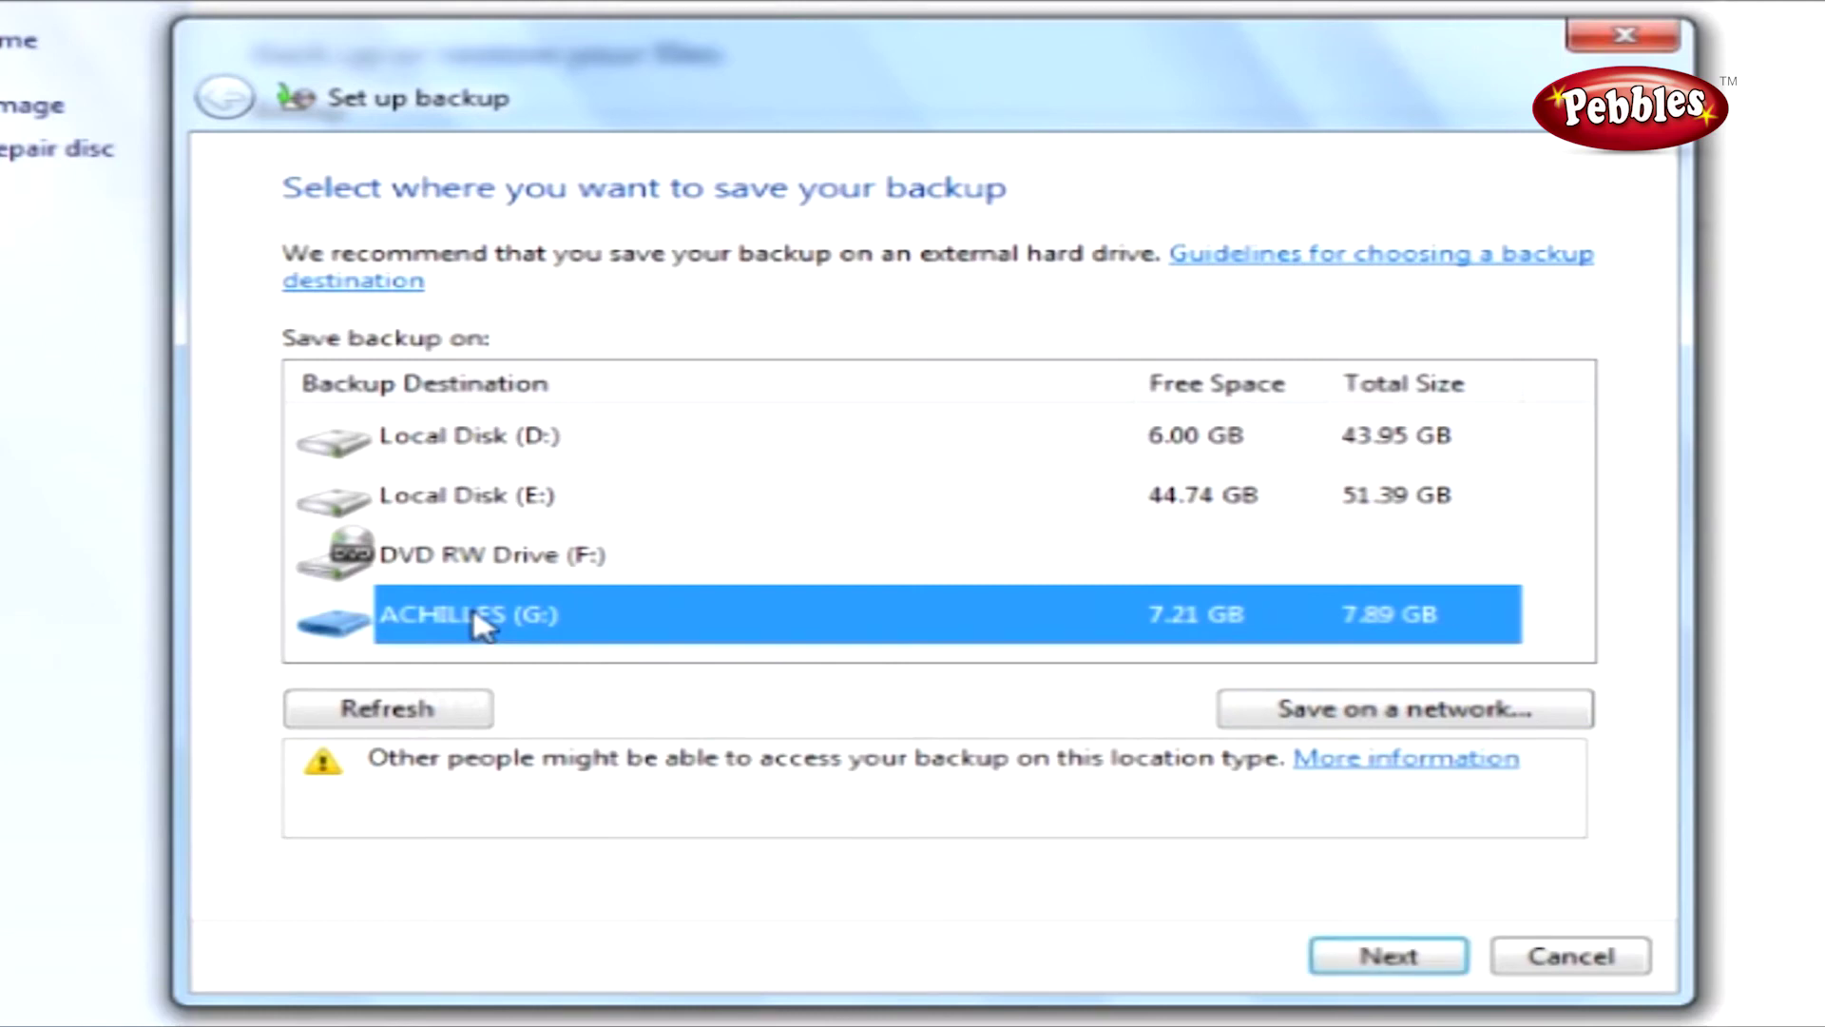
click(1368, 958)
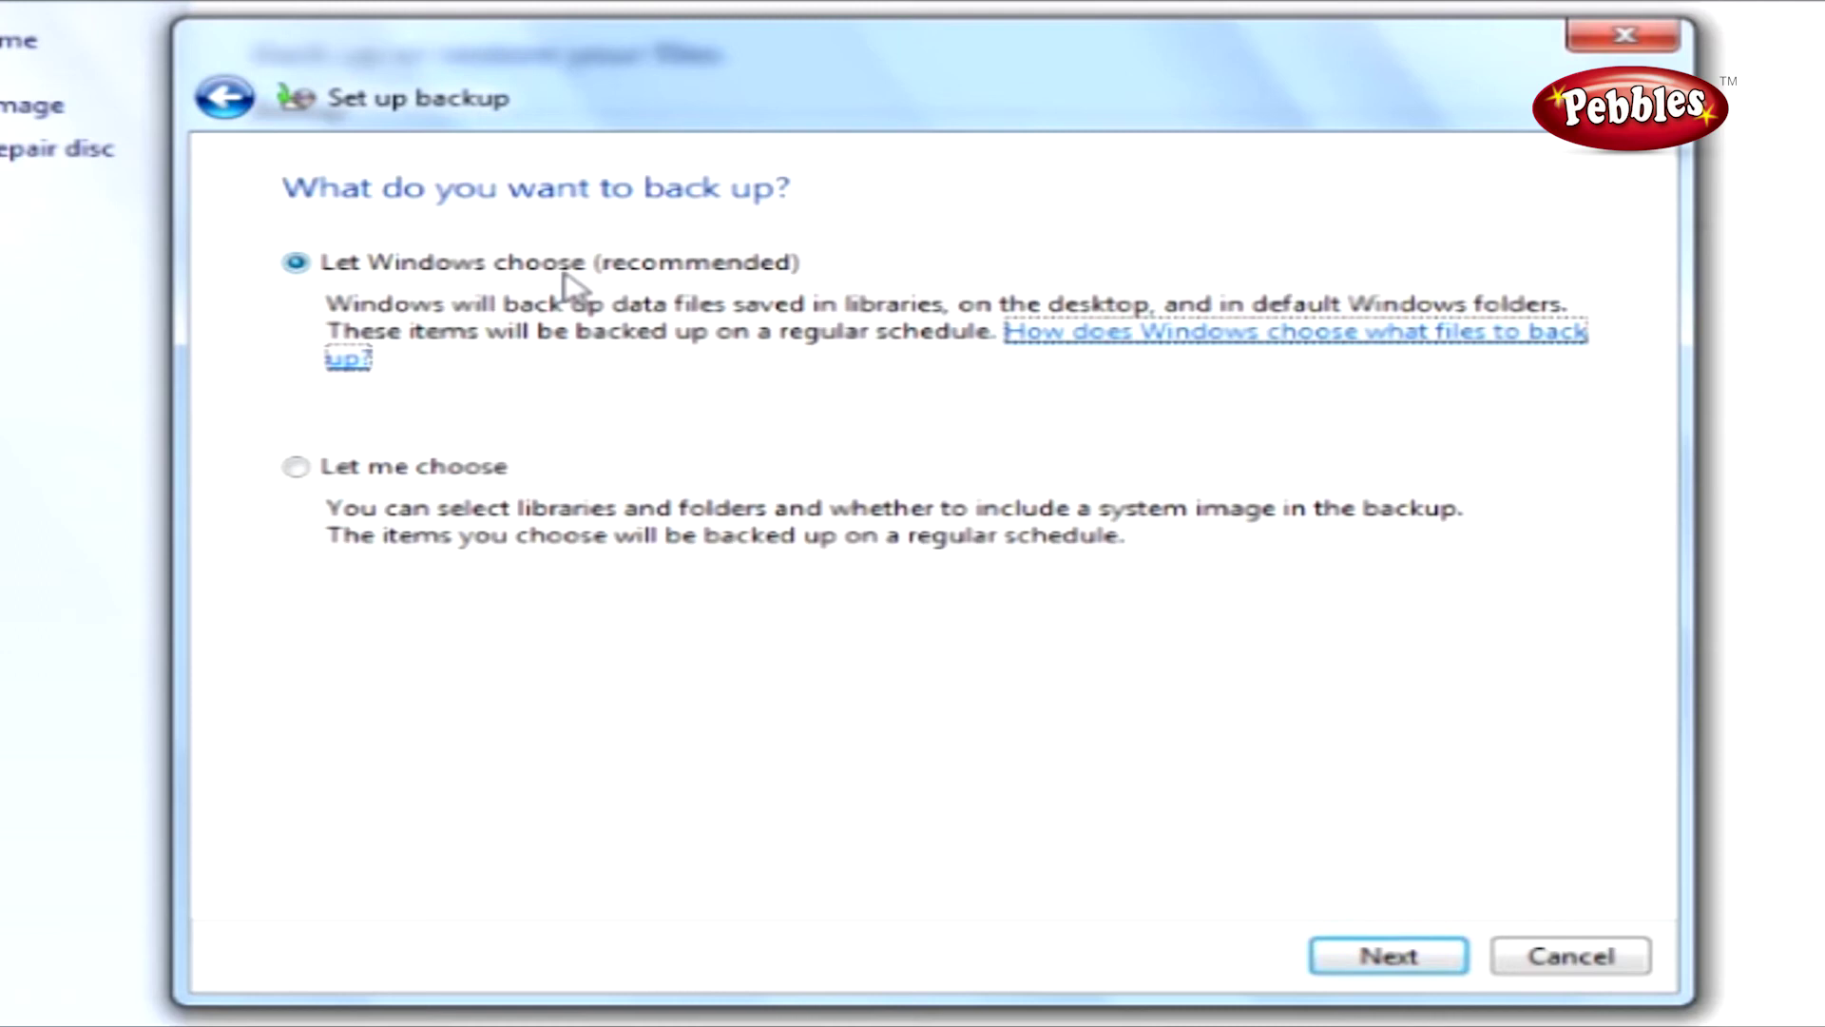
Choose backup items manually: include the user's libraries, exclude data for newly created users.
click(296, 467)
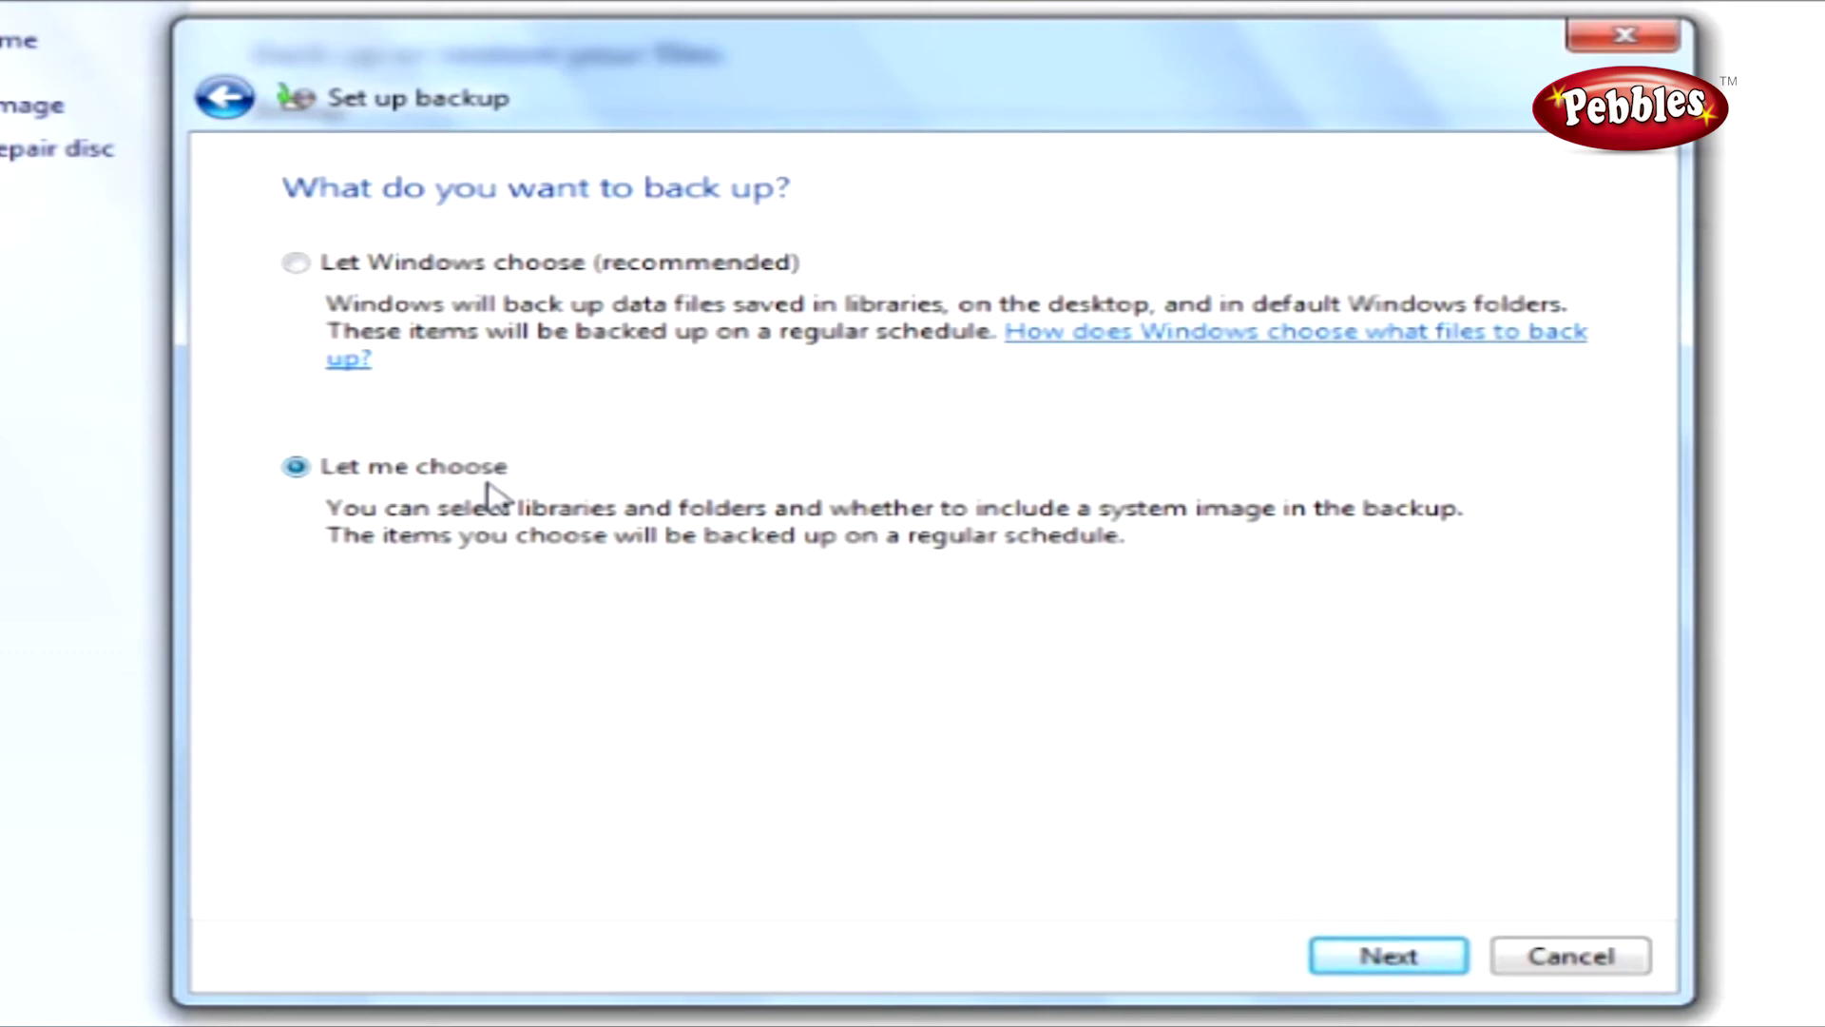
click(1358, 956)
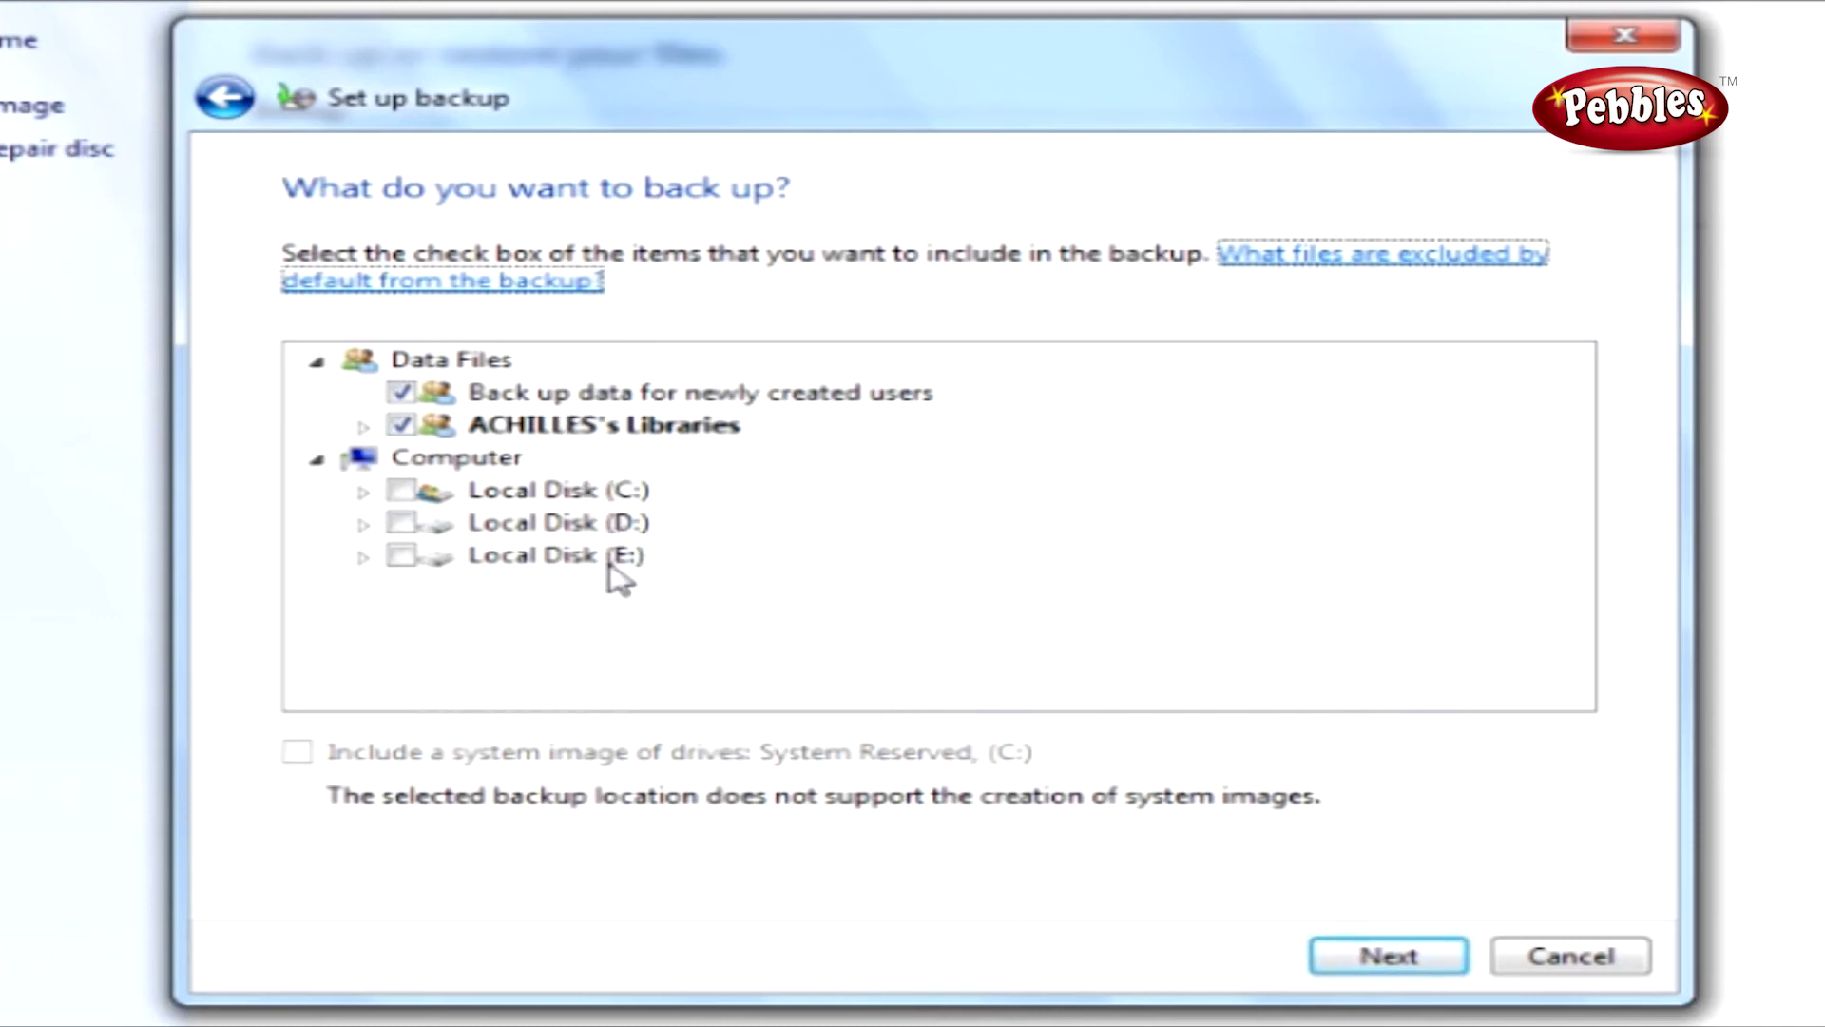
click(363, 424)
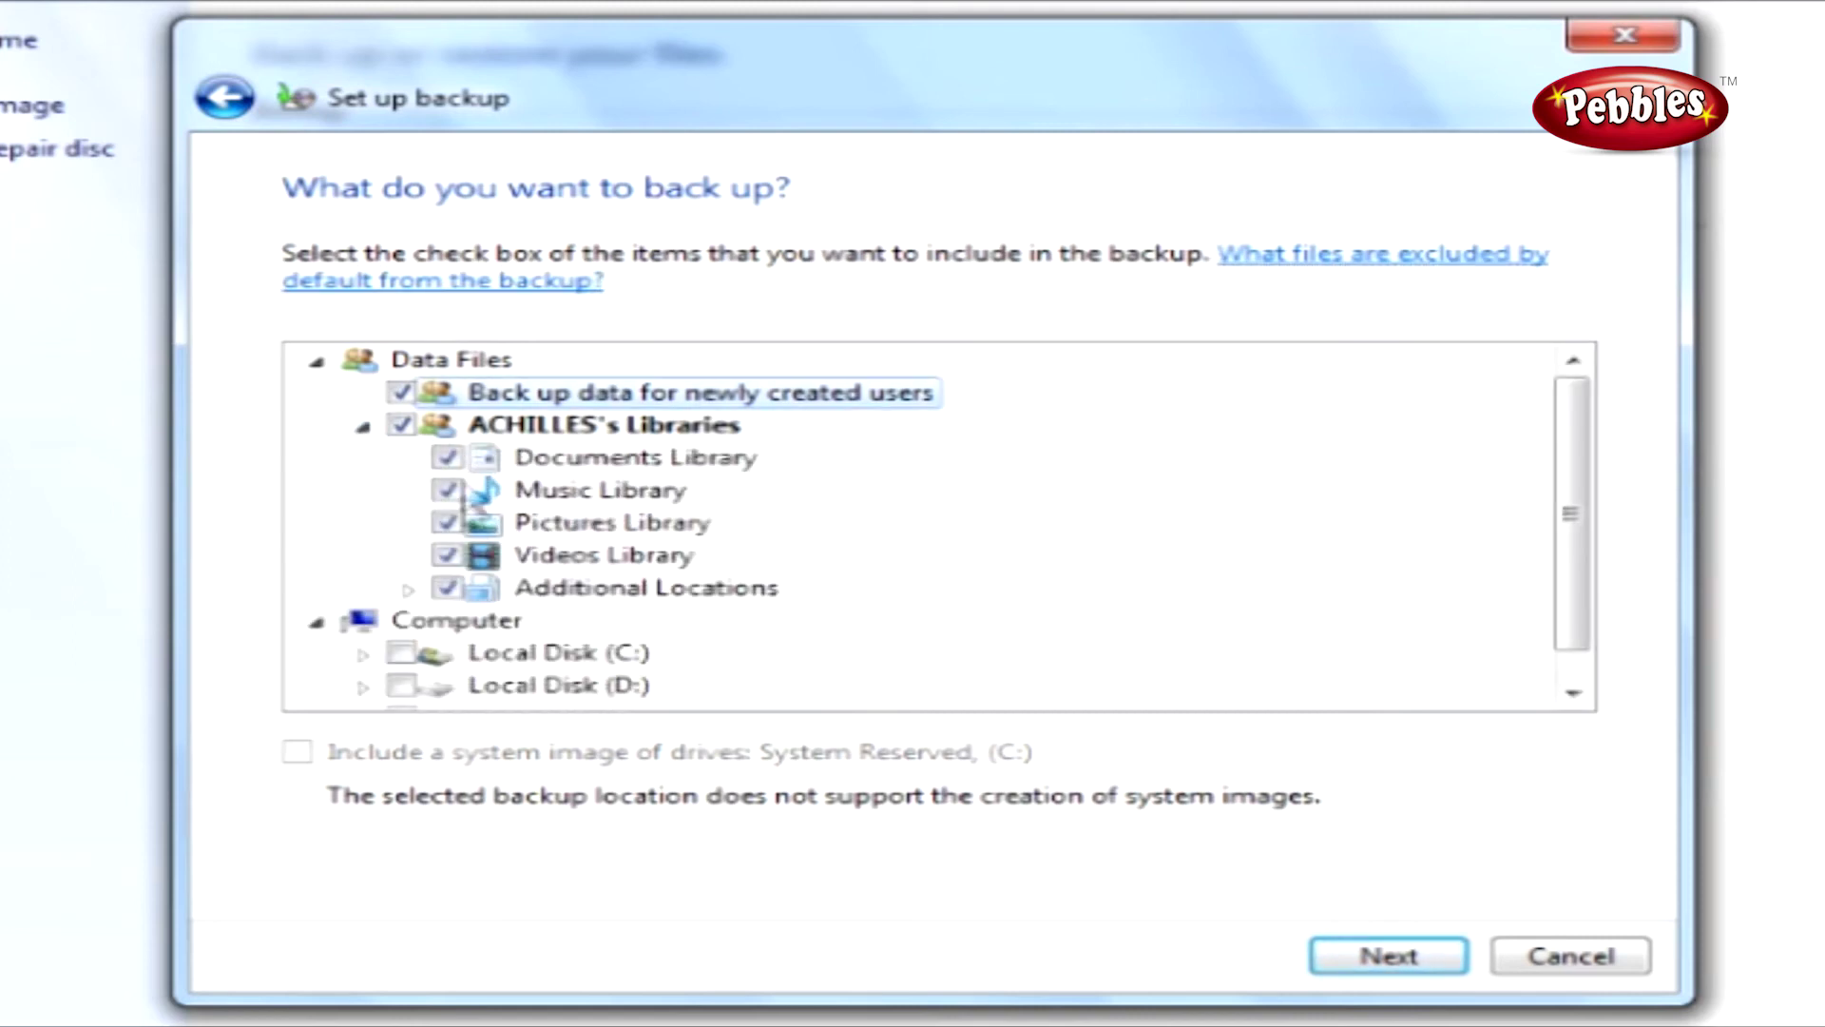
click(401, 392)
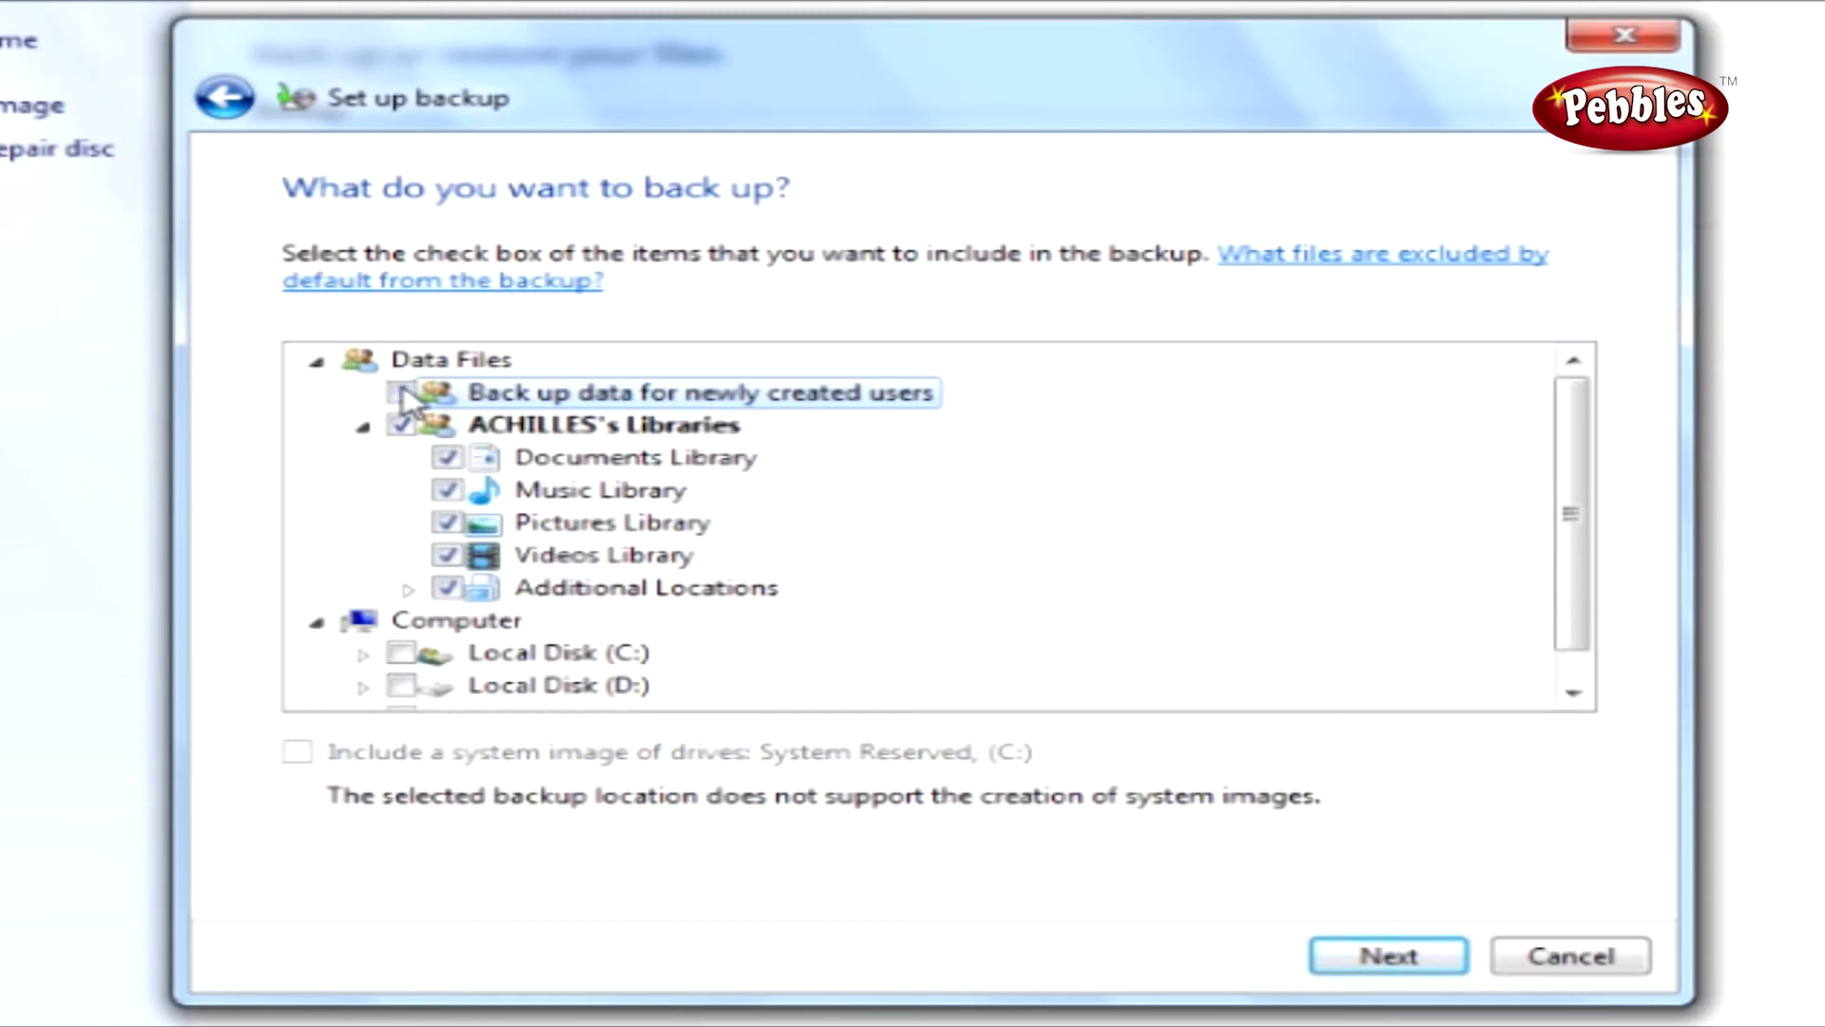
click(1390, 960)
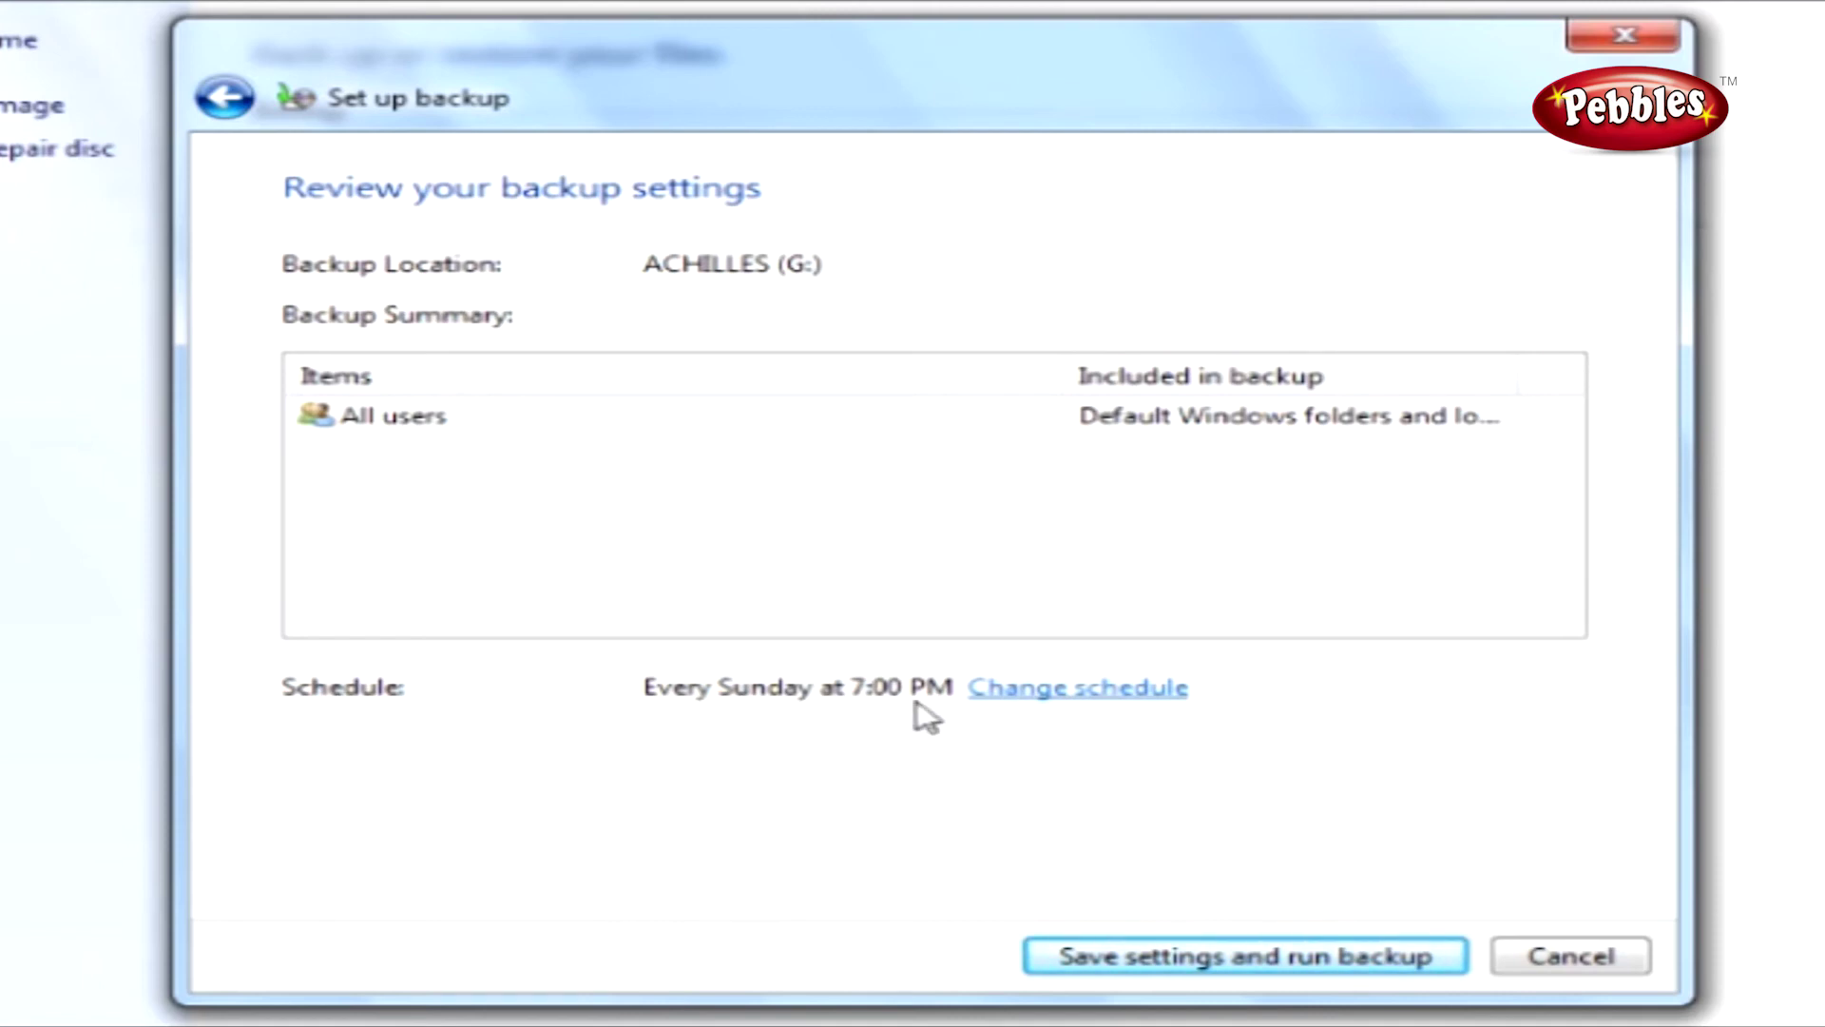
Keep the weekly schedule, every Sunday at 7:00 PM, then save settings and run the backup.
click(1049, 692)
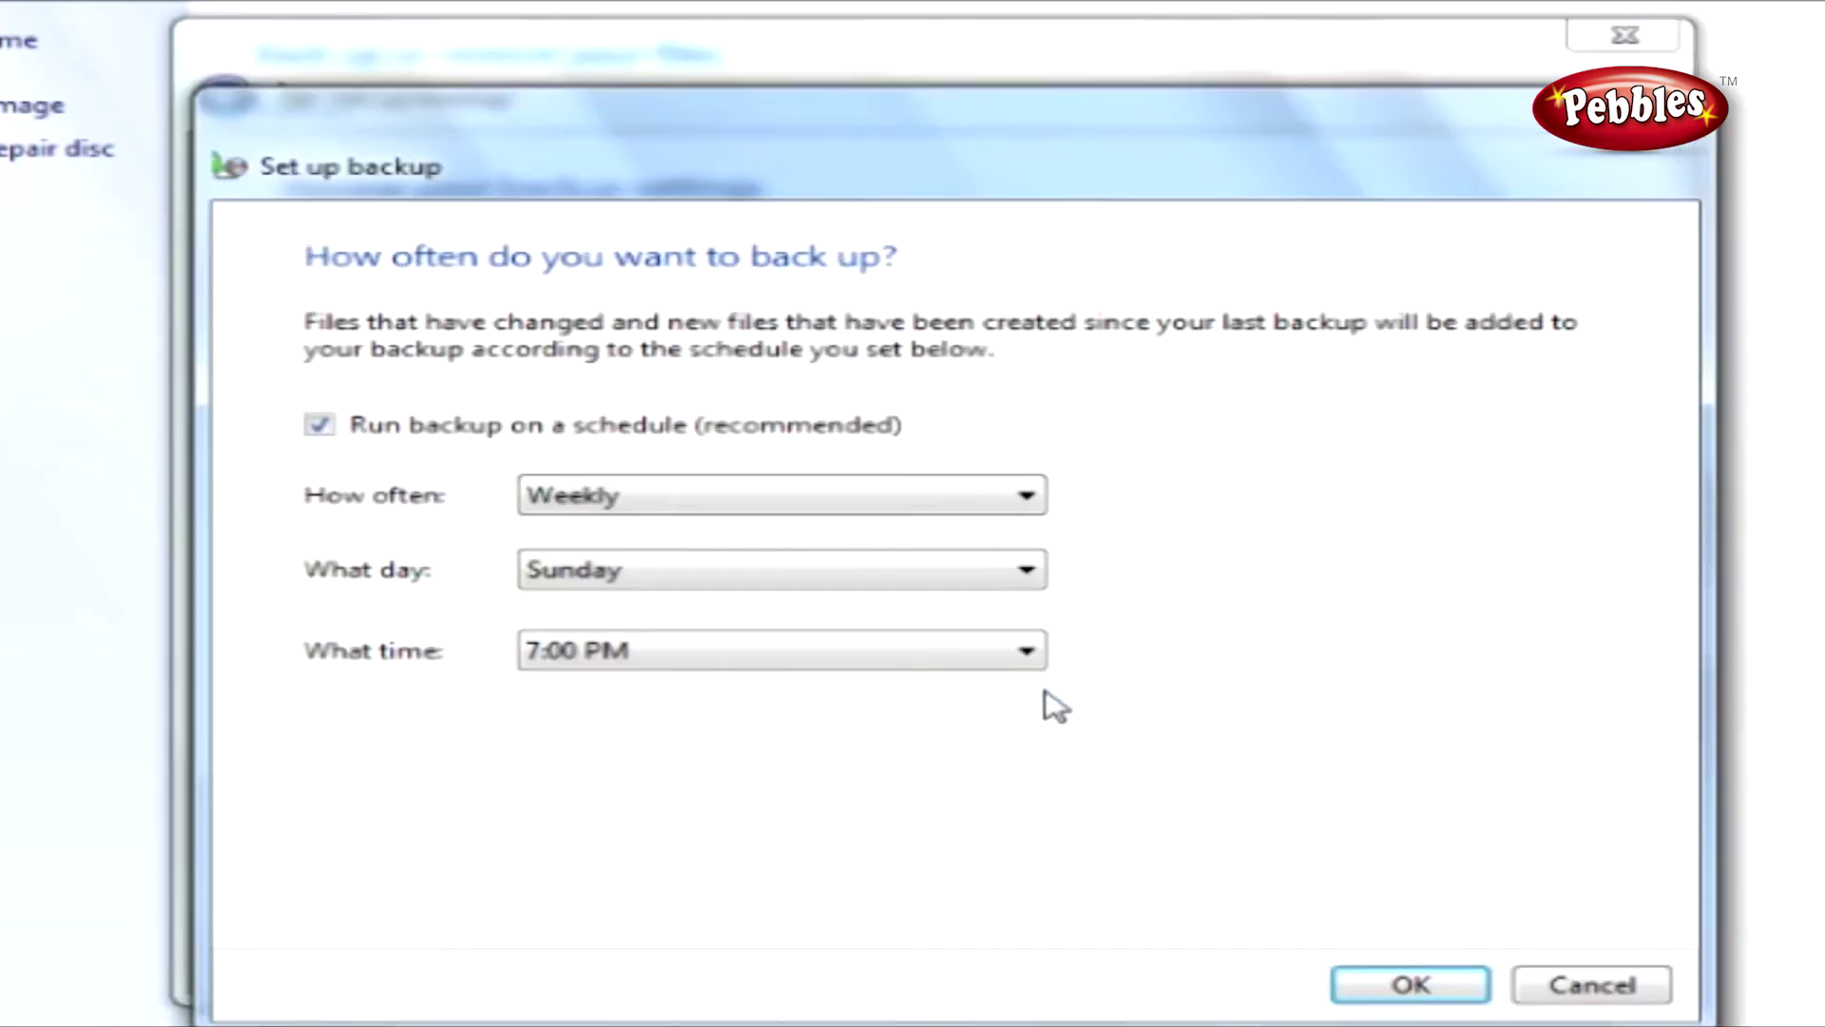
click(1024, 496)
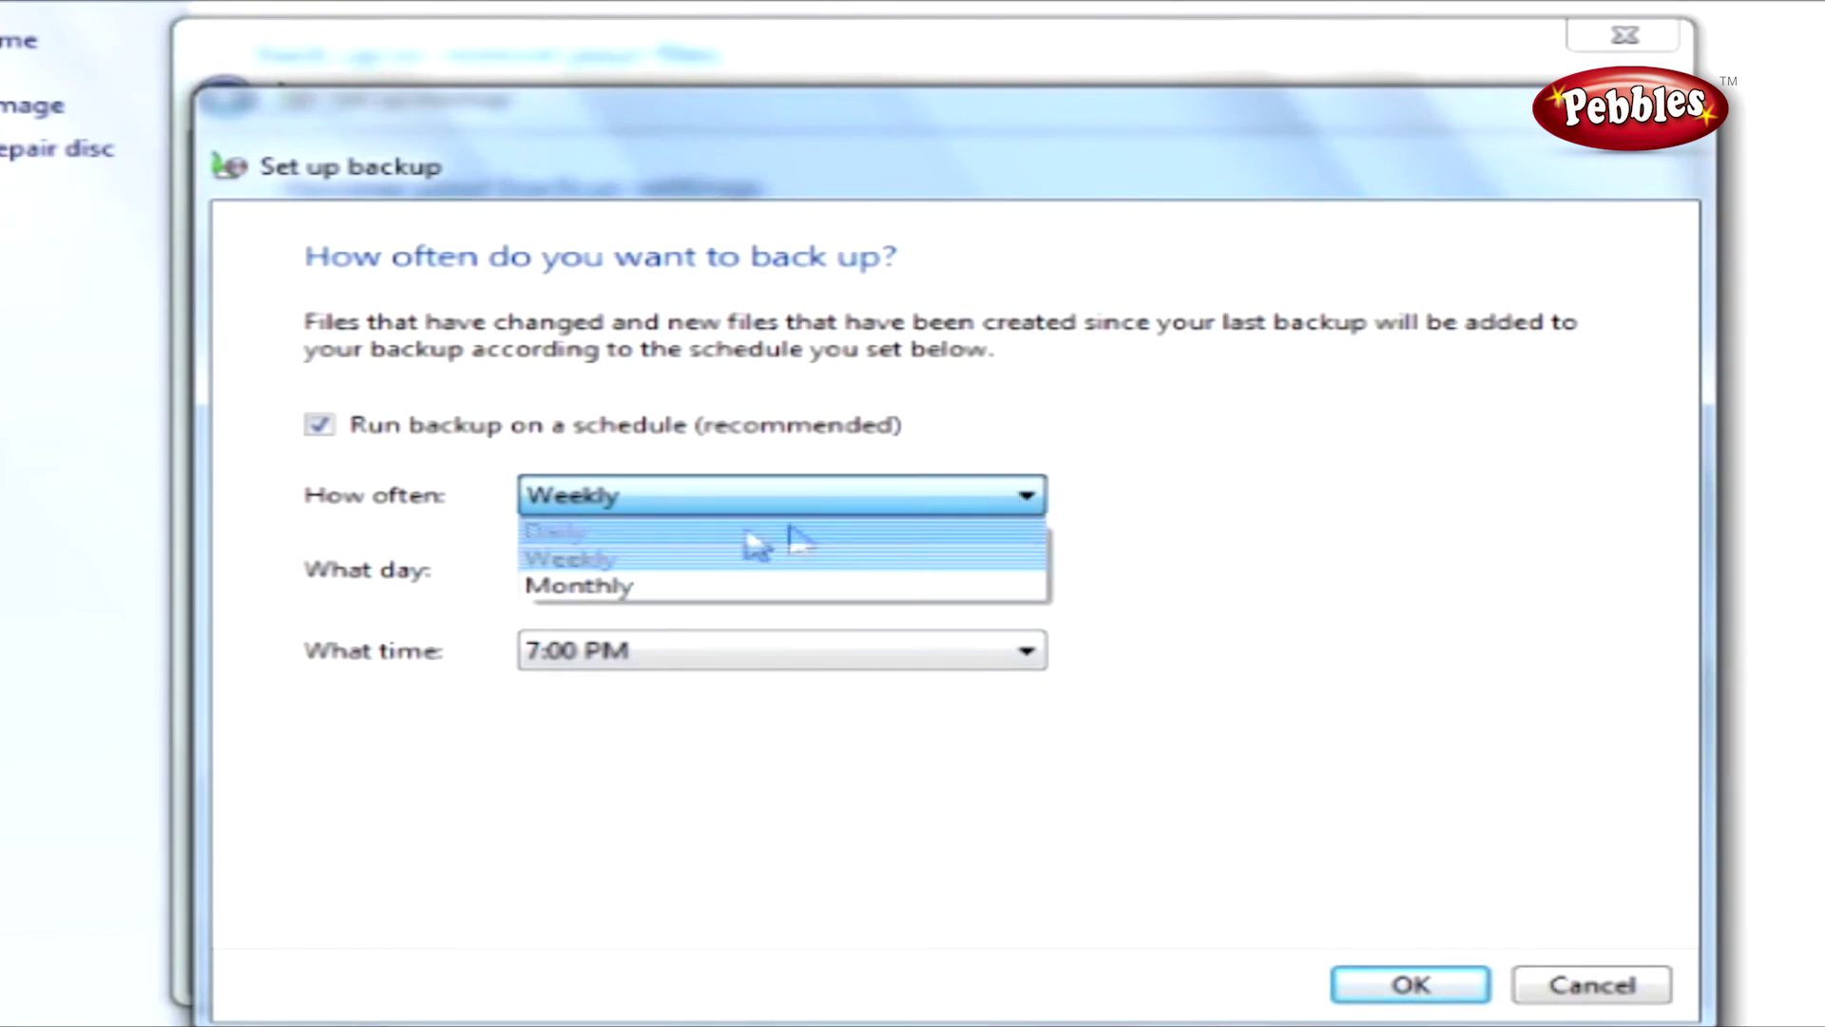
click(685, 569)
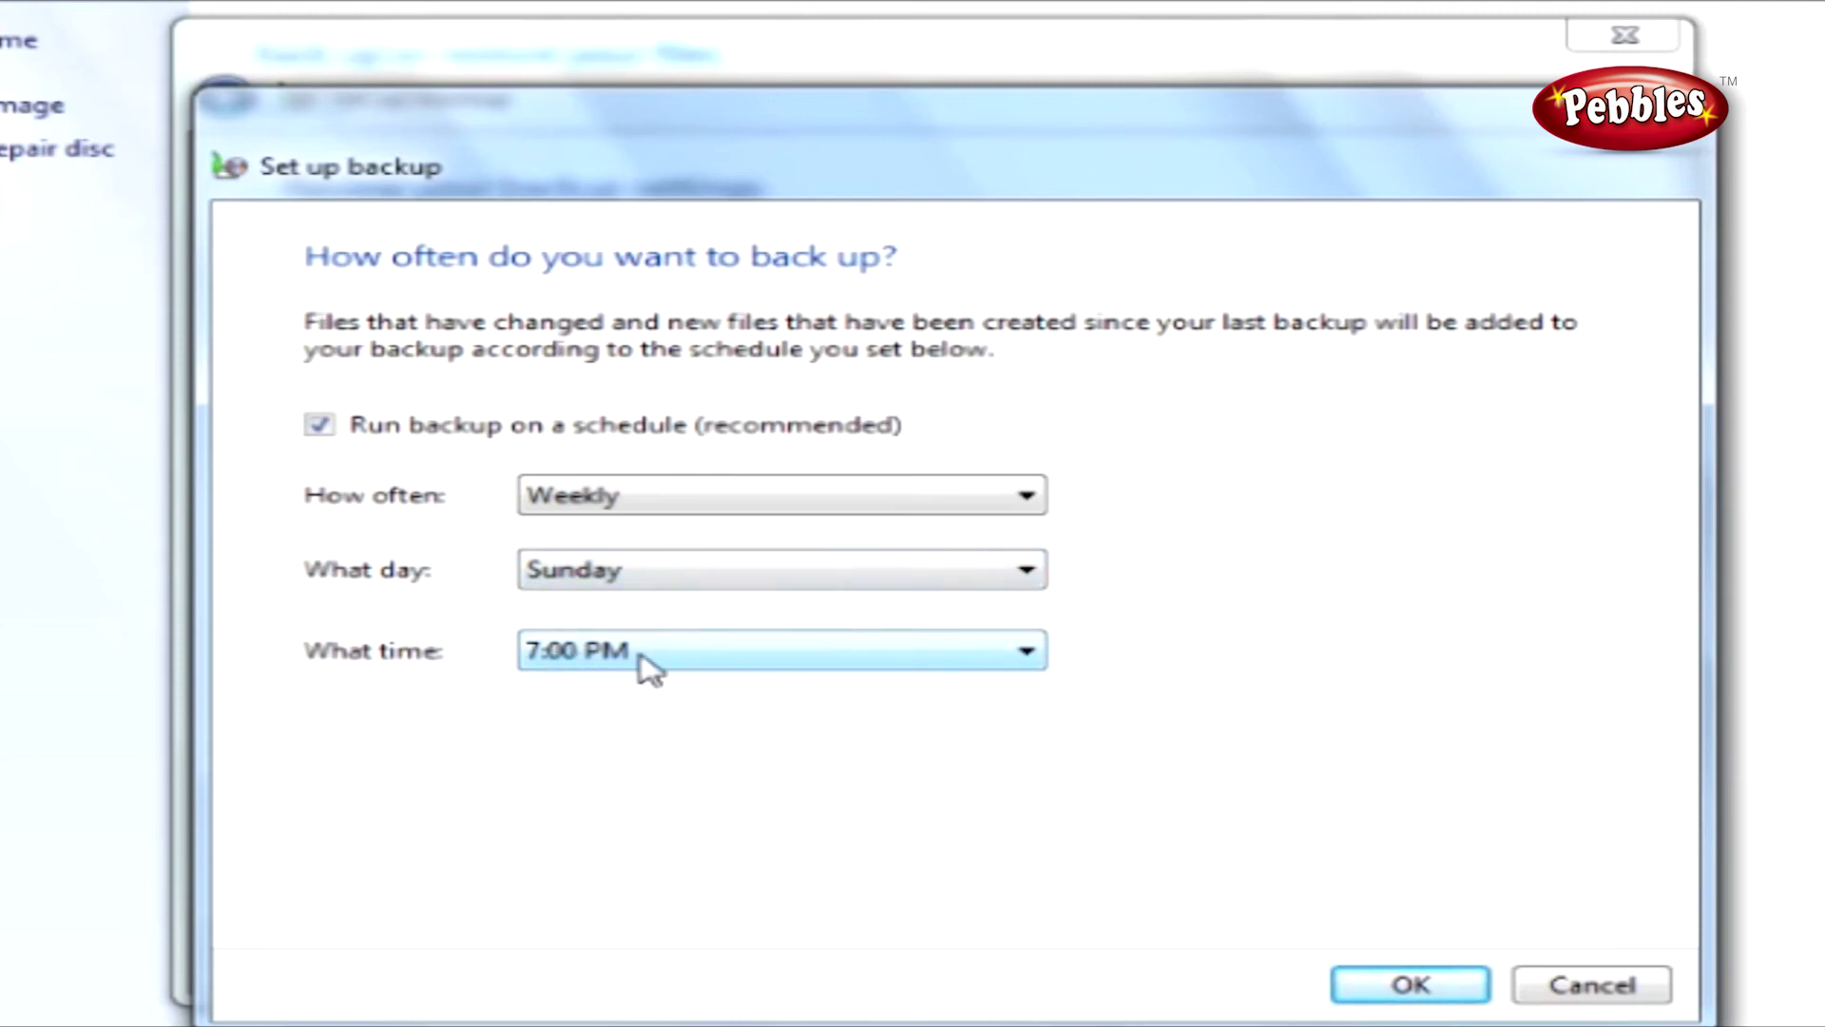
click(1381, 984)
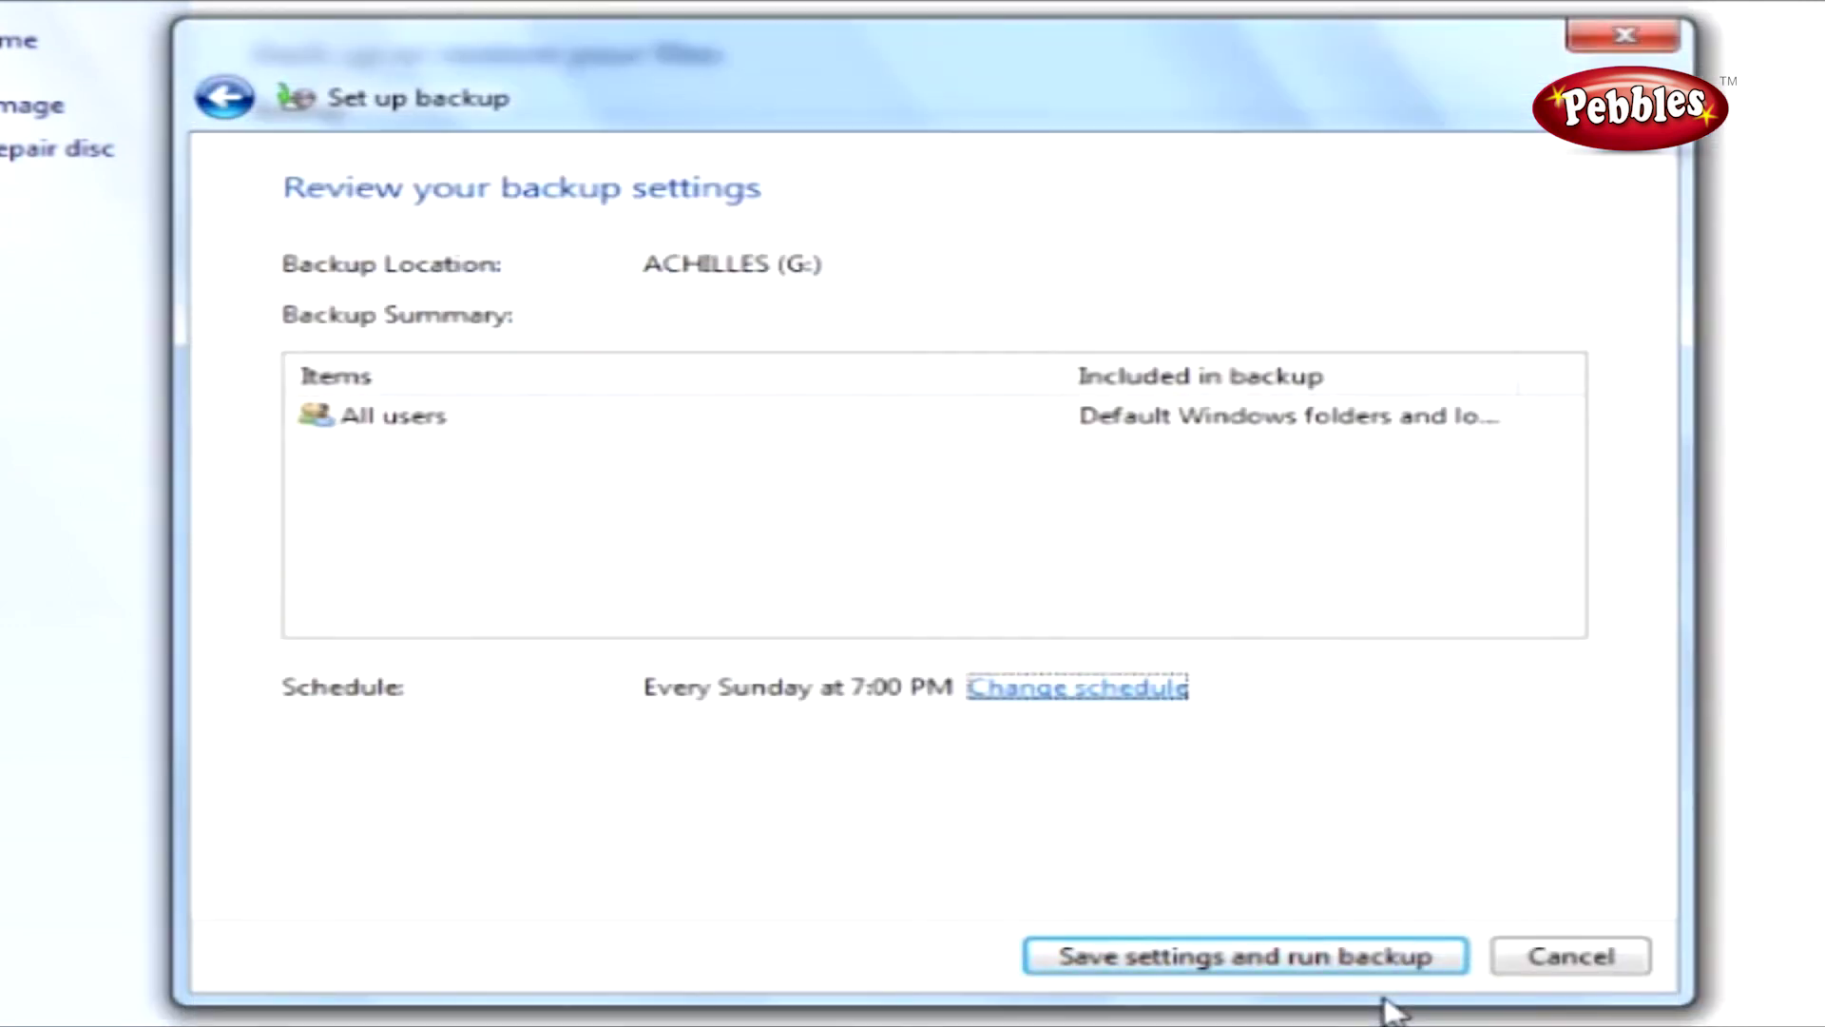
click(1251, 958)
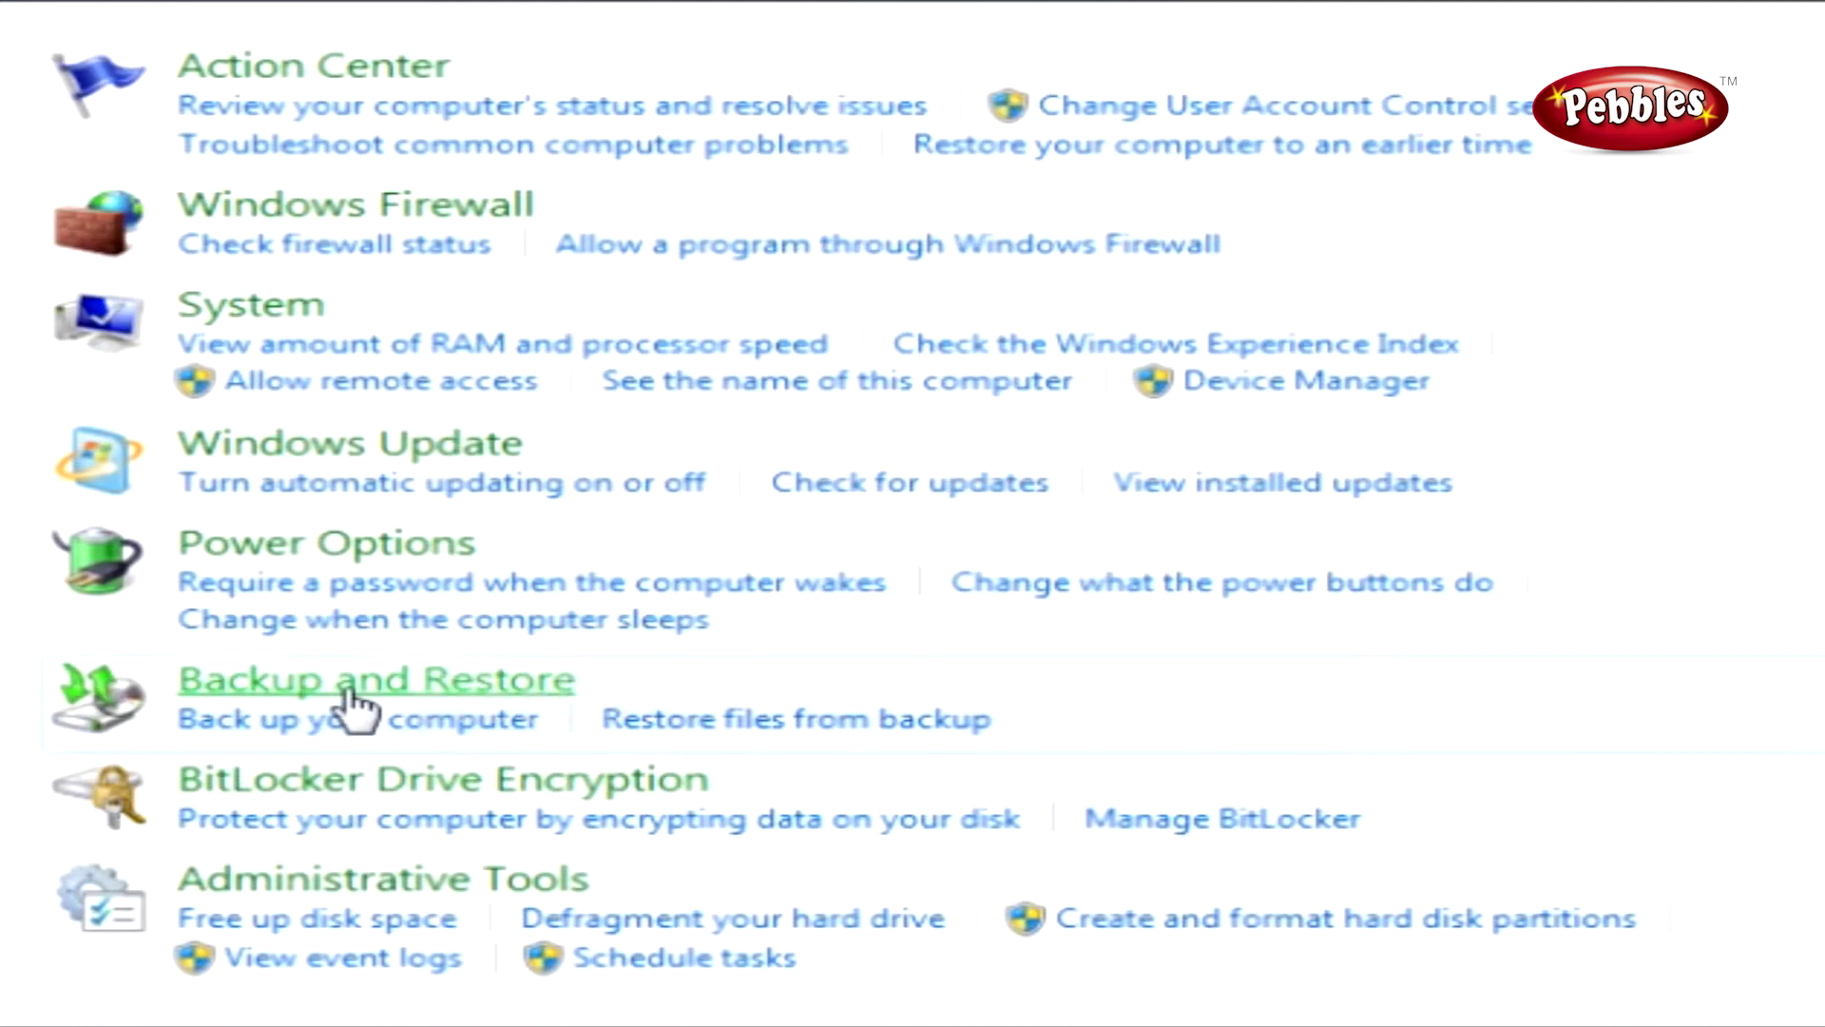
Open Backup and Restore and choose Restore my files.
click(348, 693)
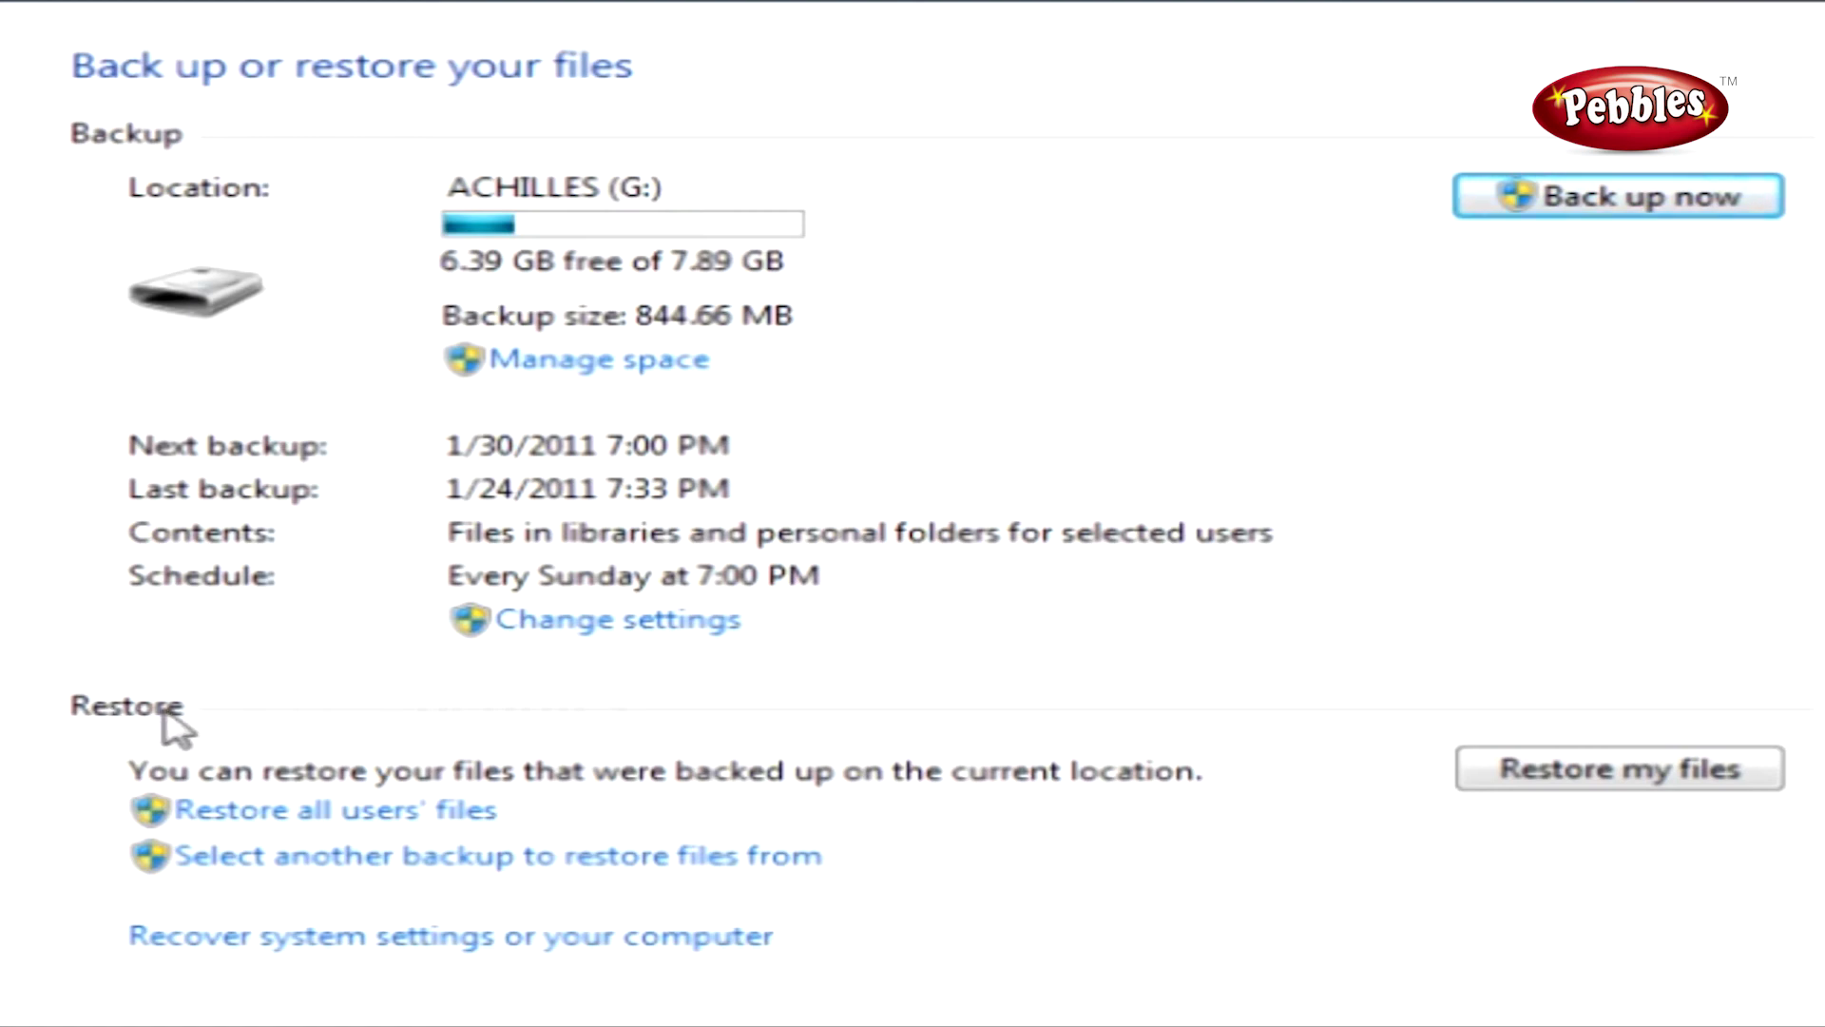
click(1592, 784)
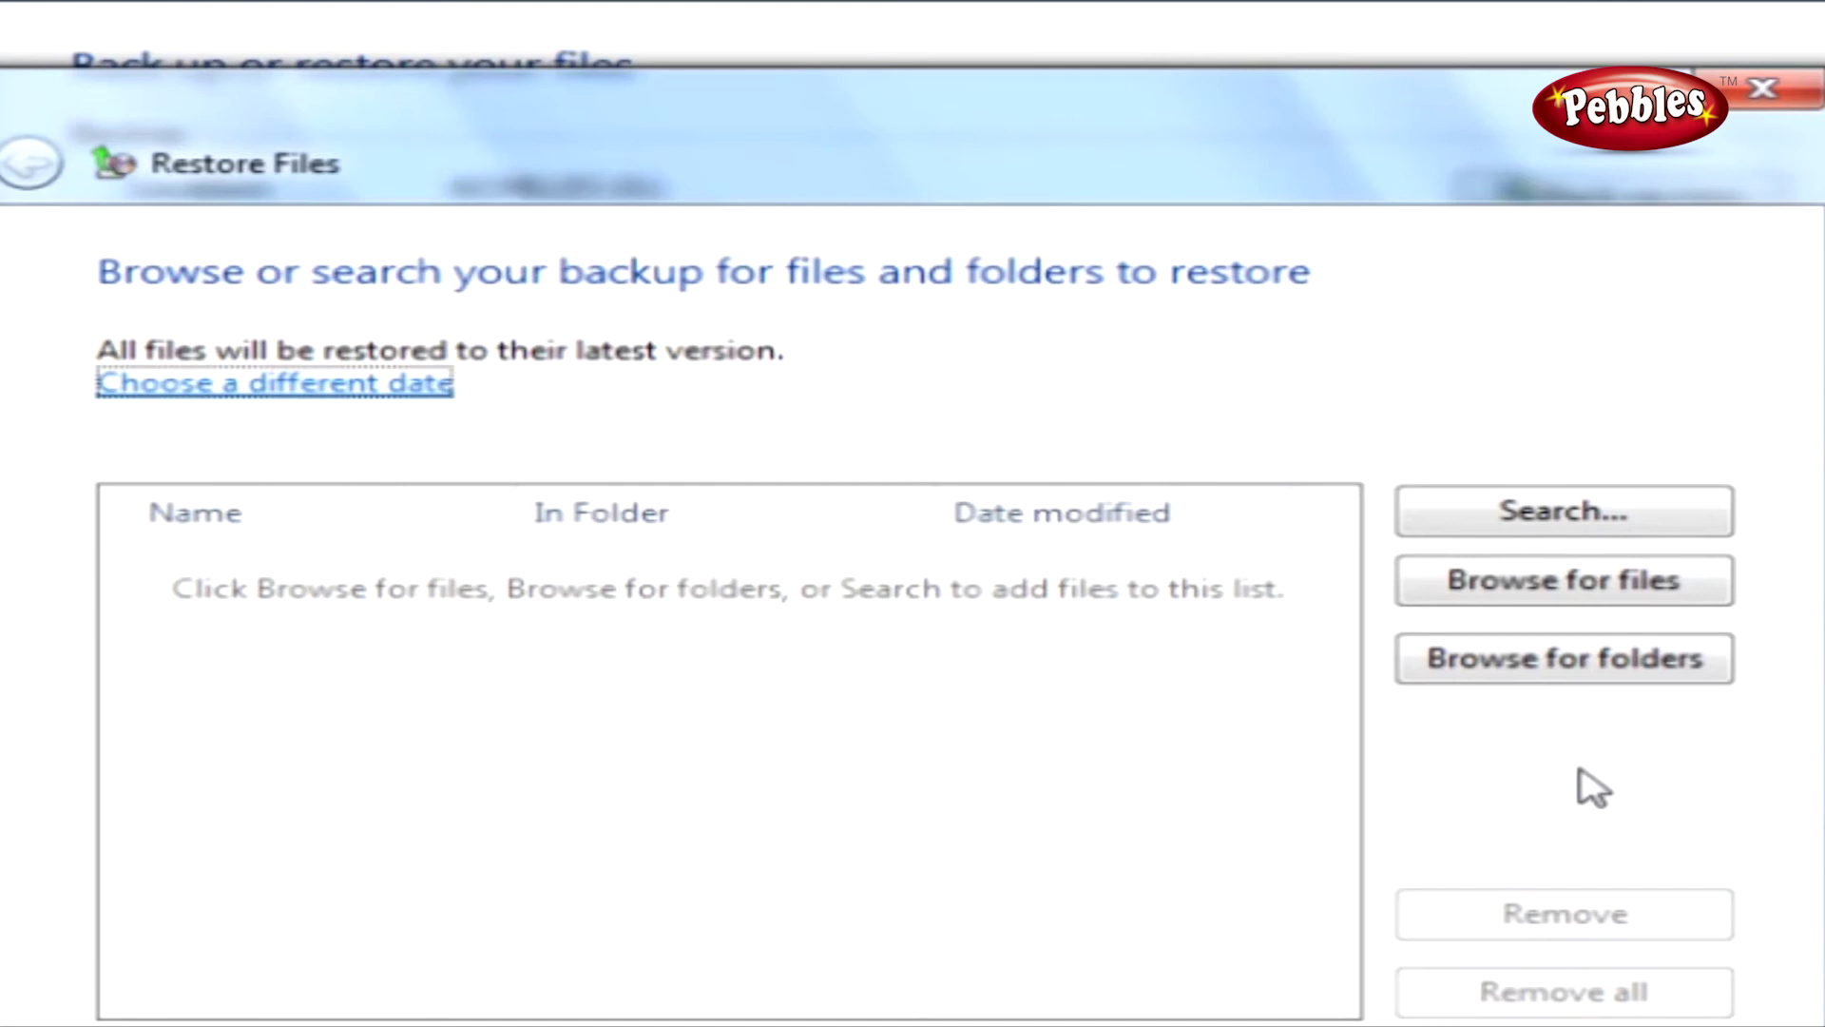
Switch the restore source to the 1/24/2011 7:20:34 PM backup.
click(364, 389)
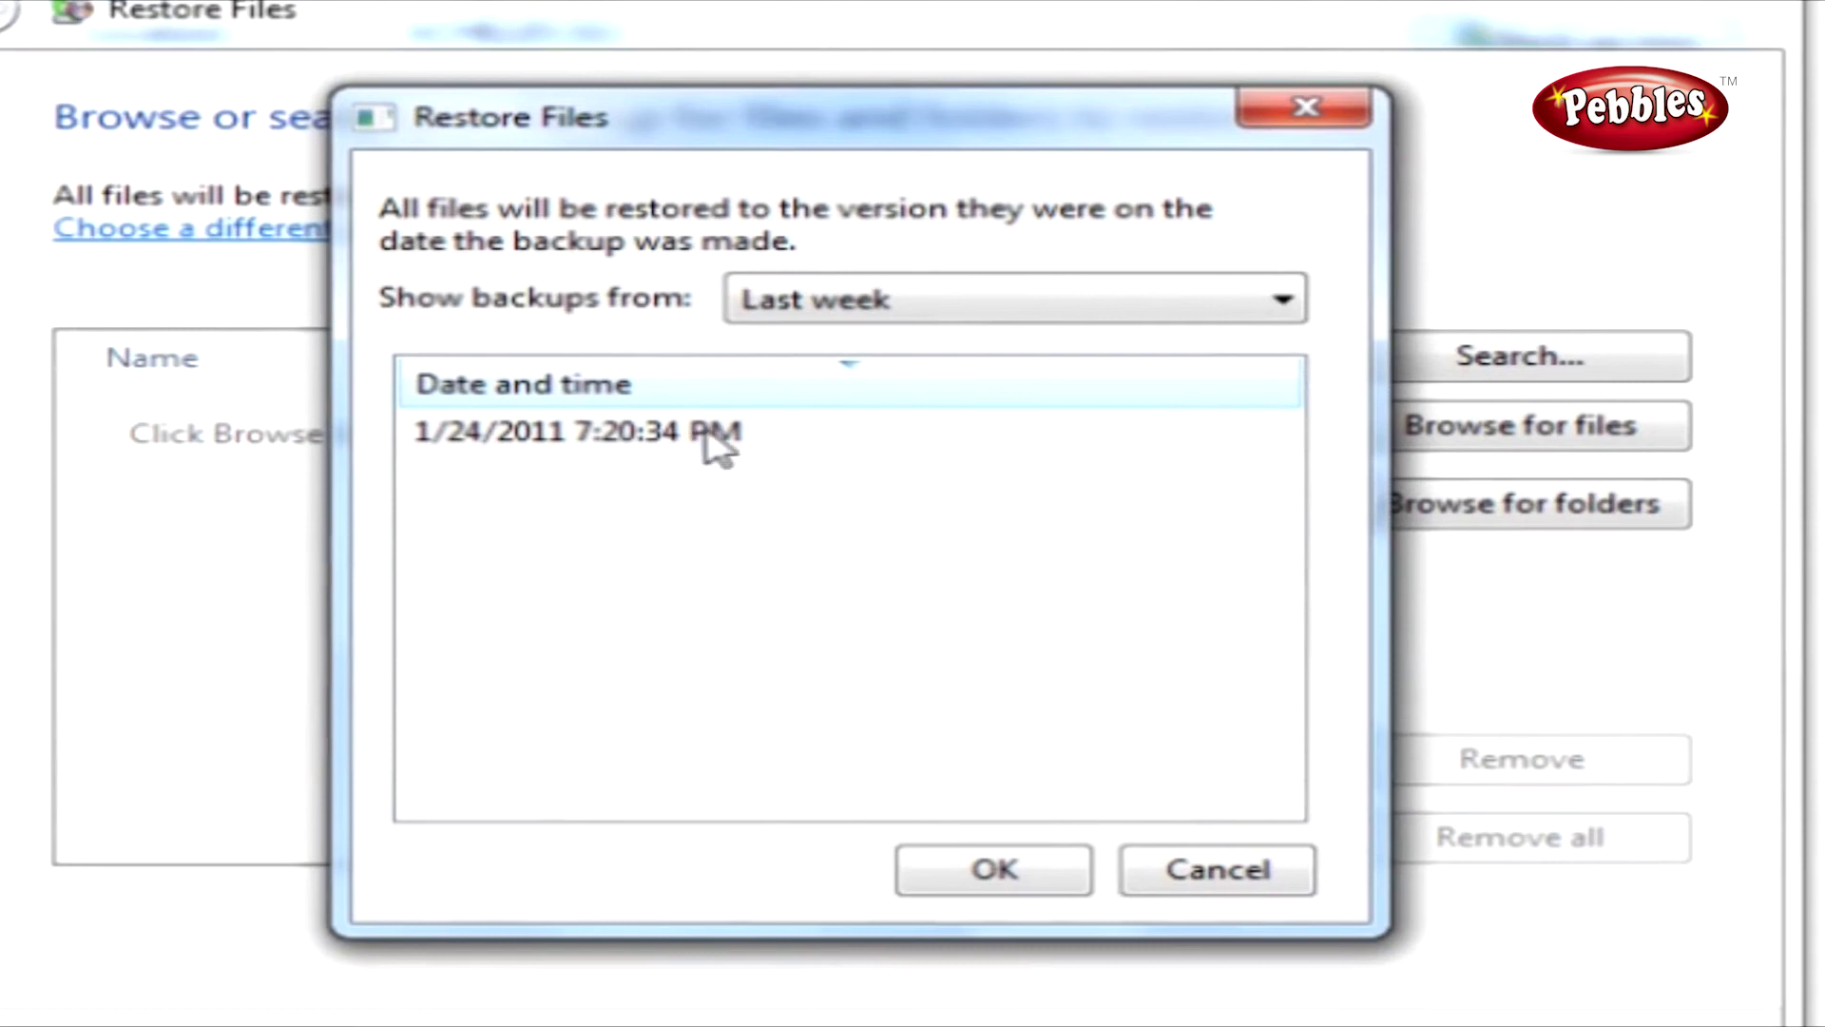
click(619, 430)
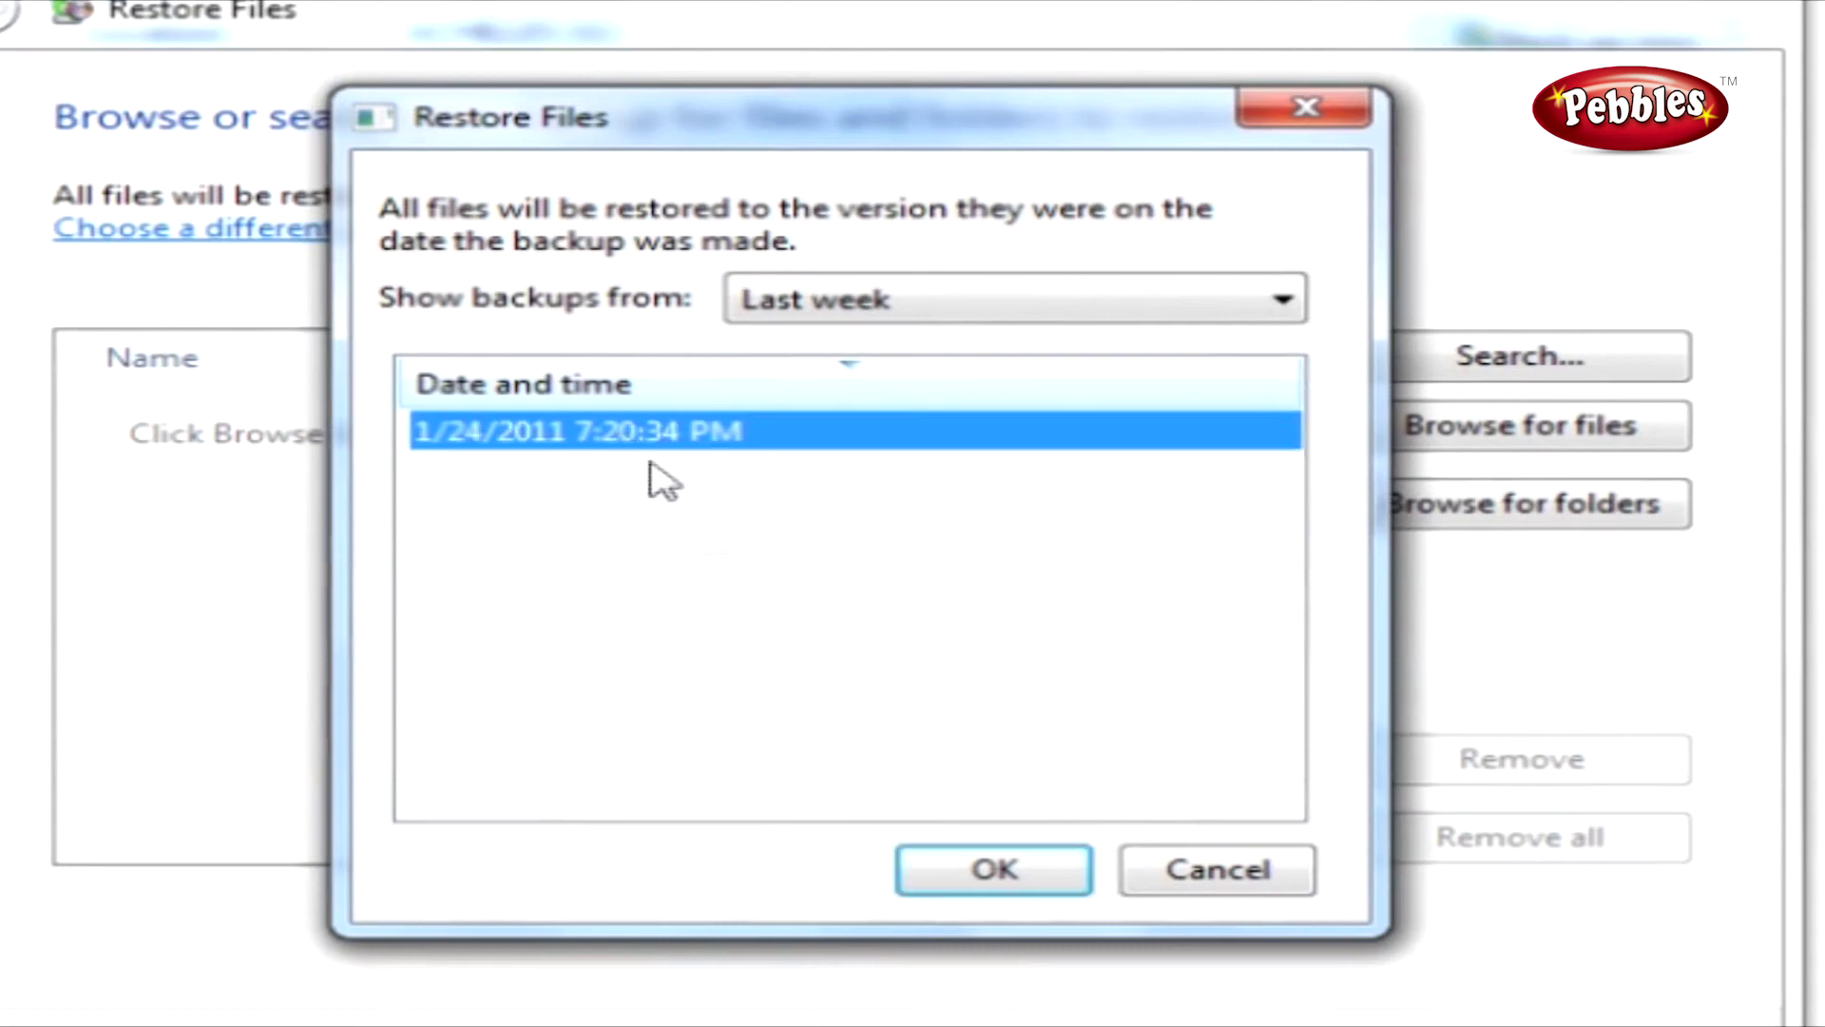
click(955, 868)
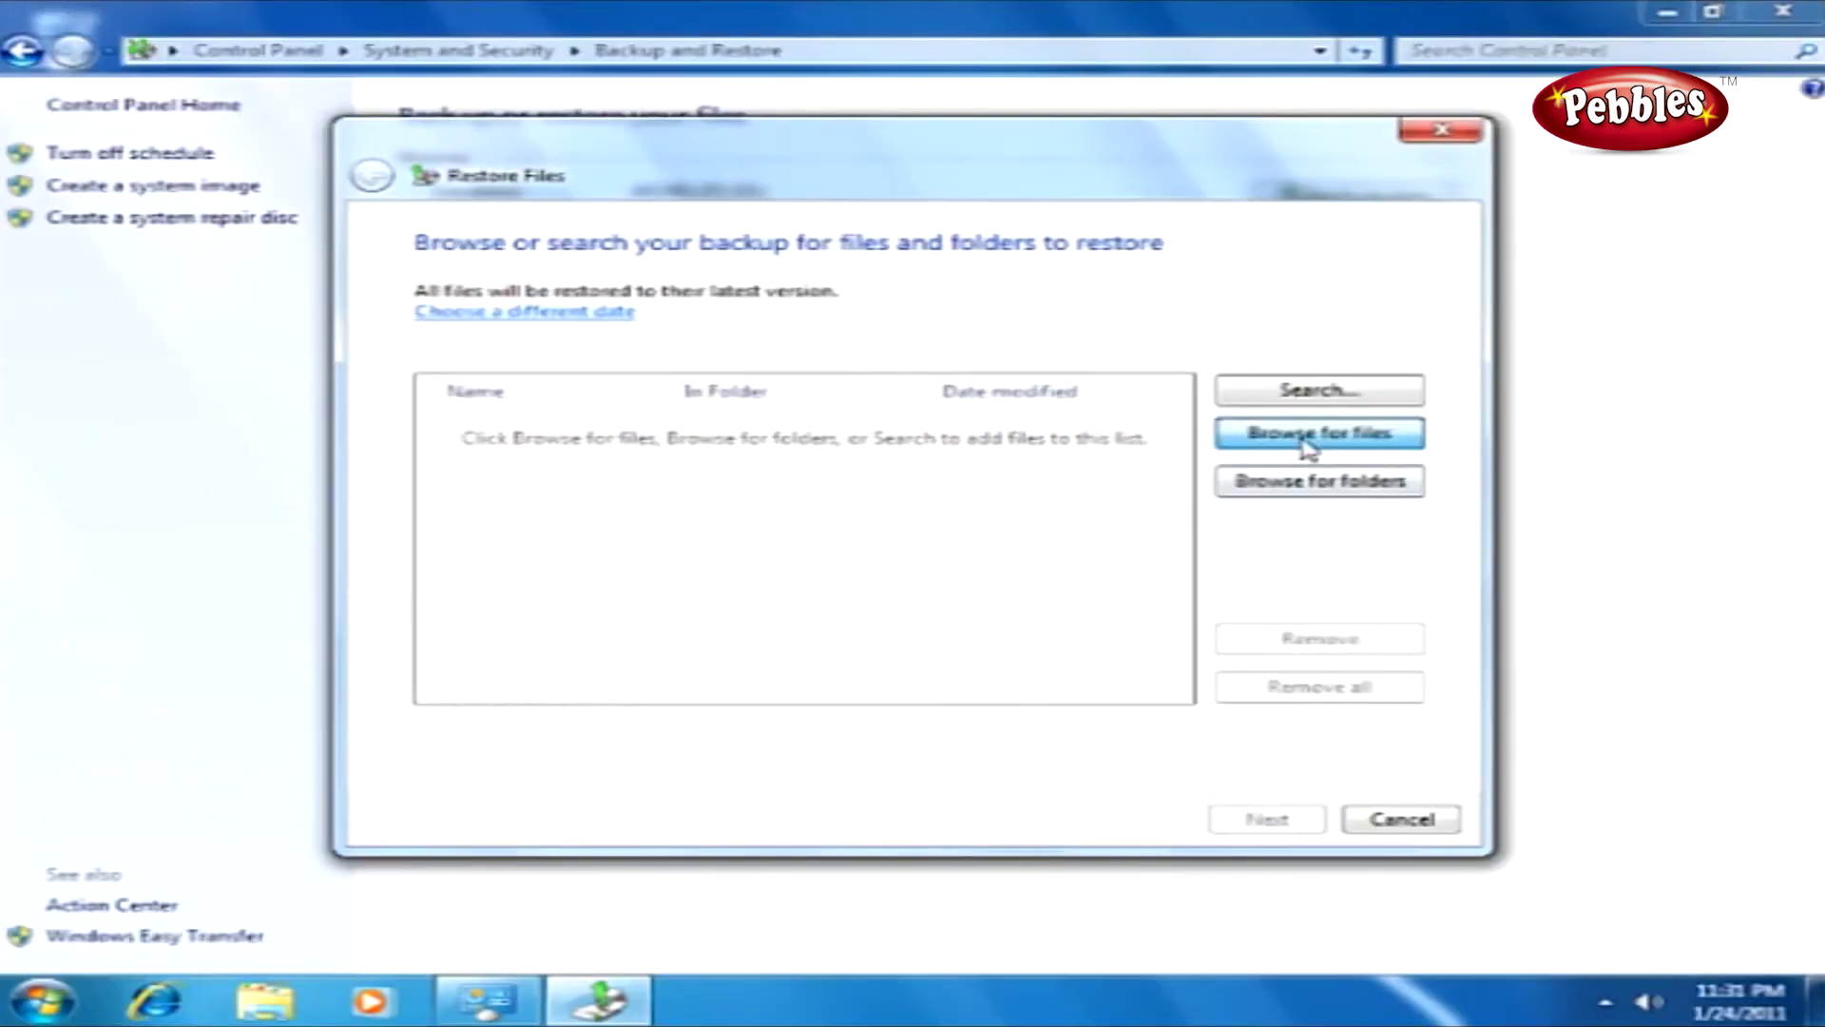
Add the 'Backup of C:' folder to the restore list and continue to the destination choice.
click(1506, 435)
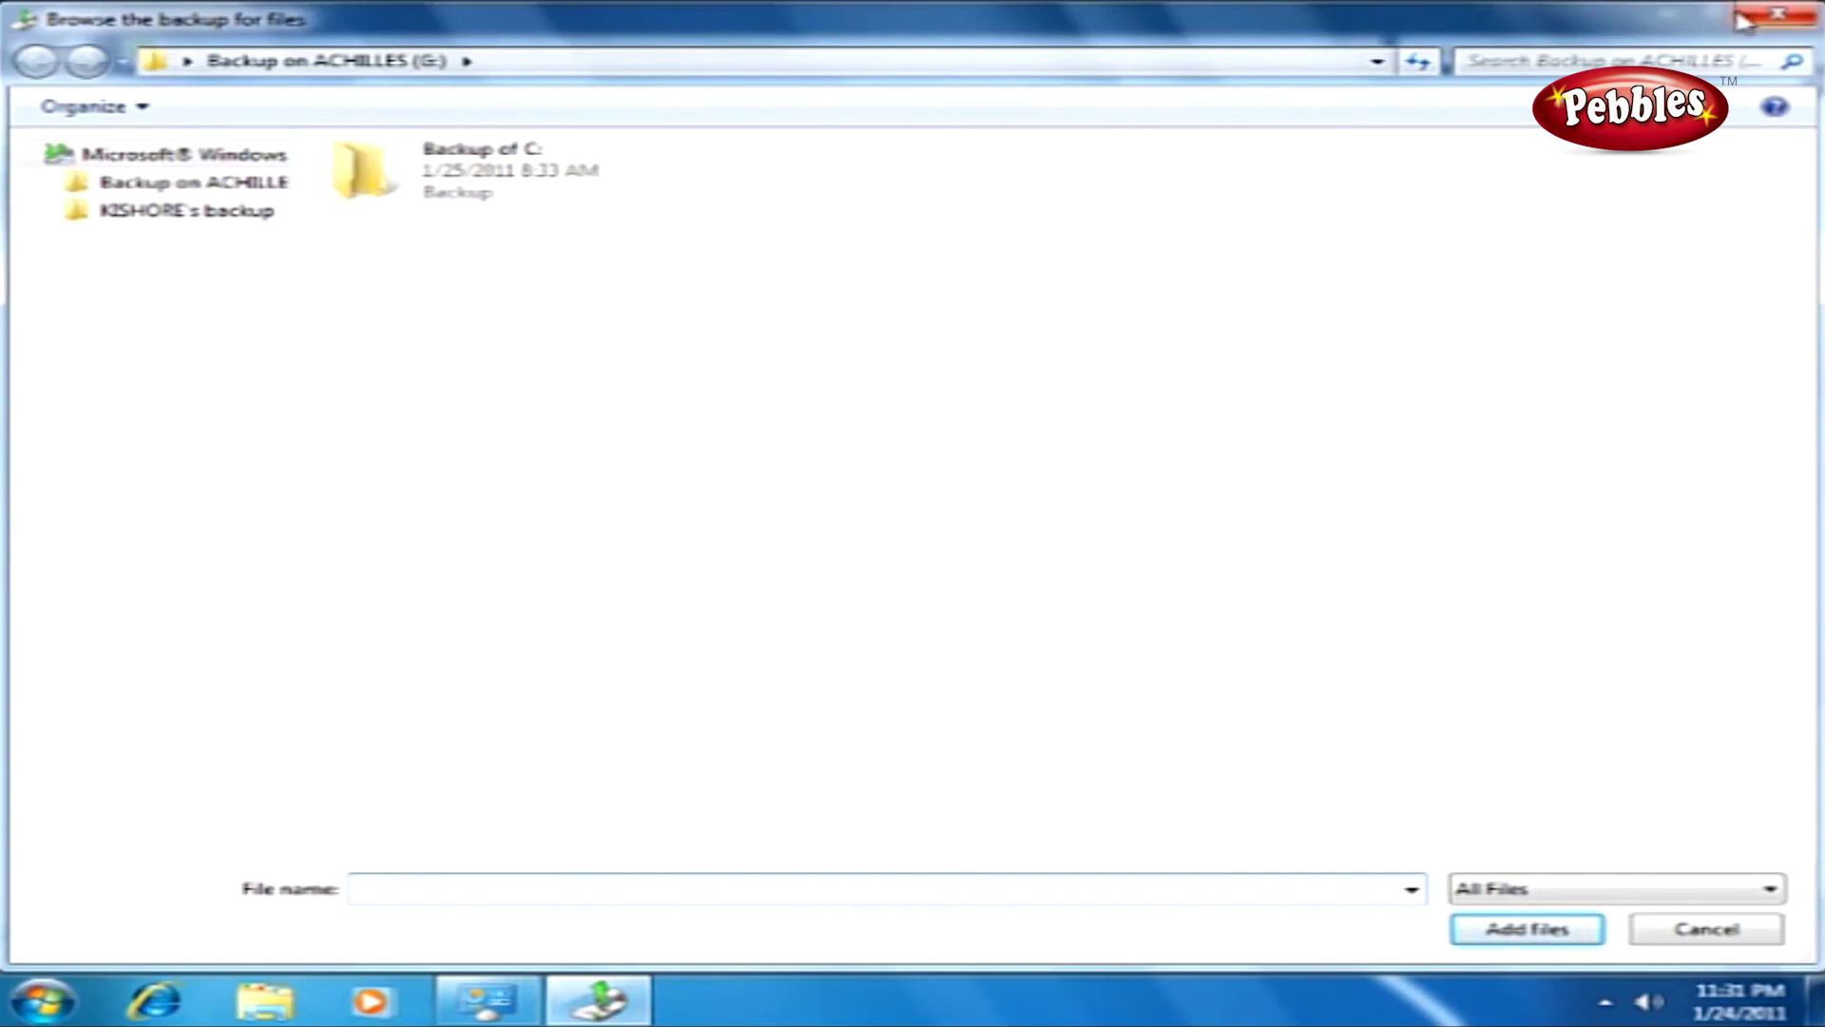
click(1774, 14)
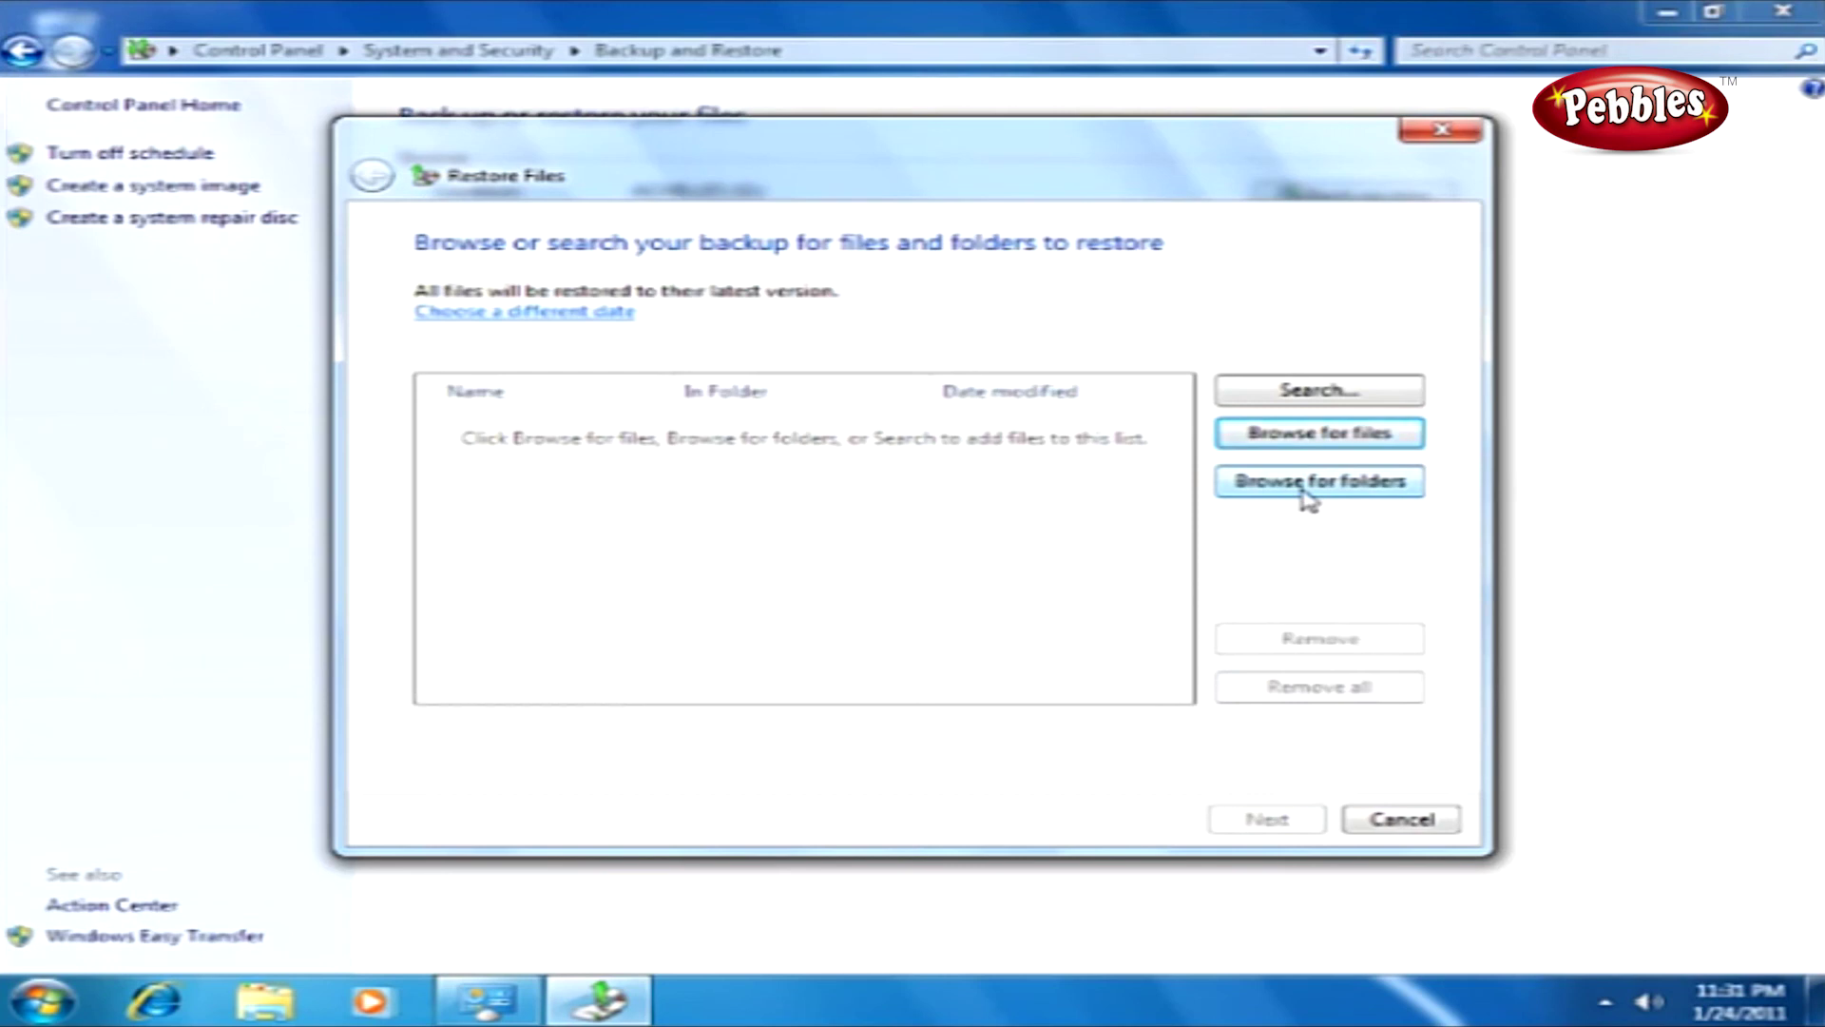
click(1310, 494)
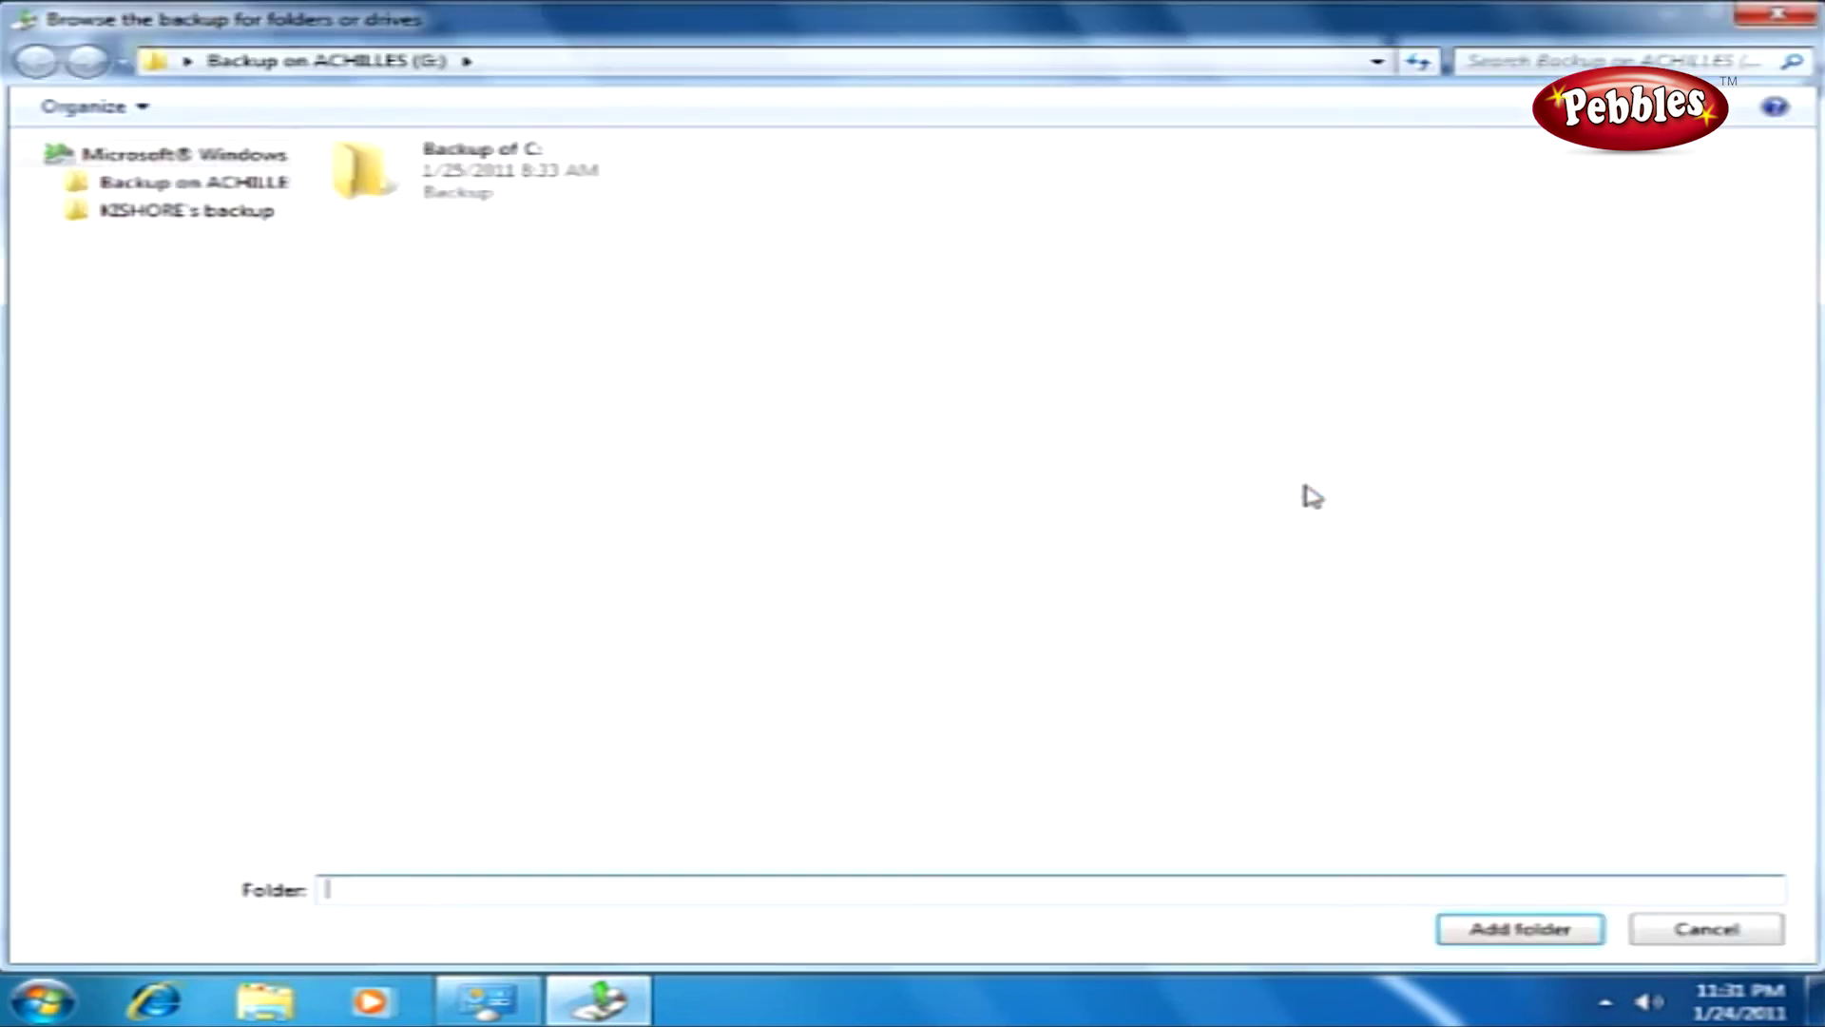
click(522, 191)
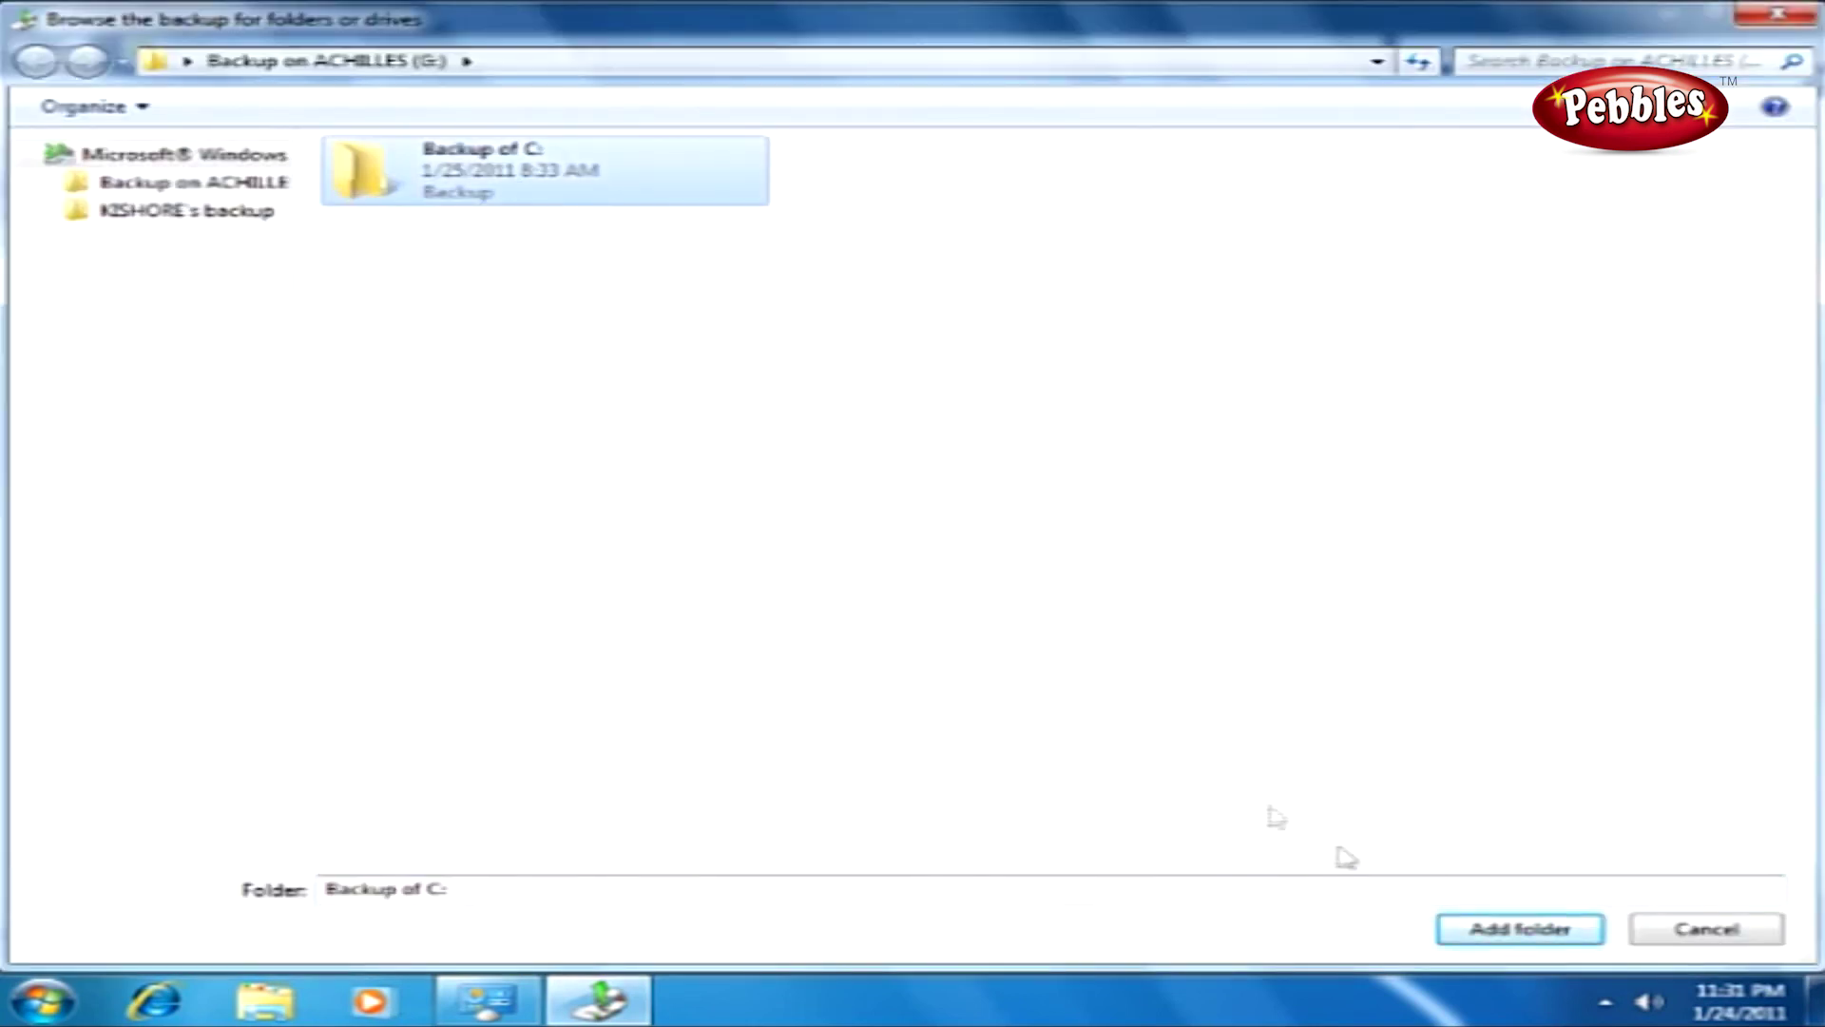
click(1469, 930)
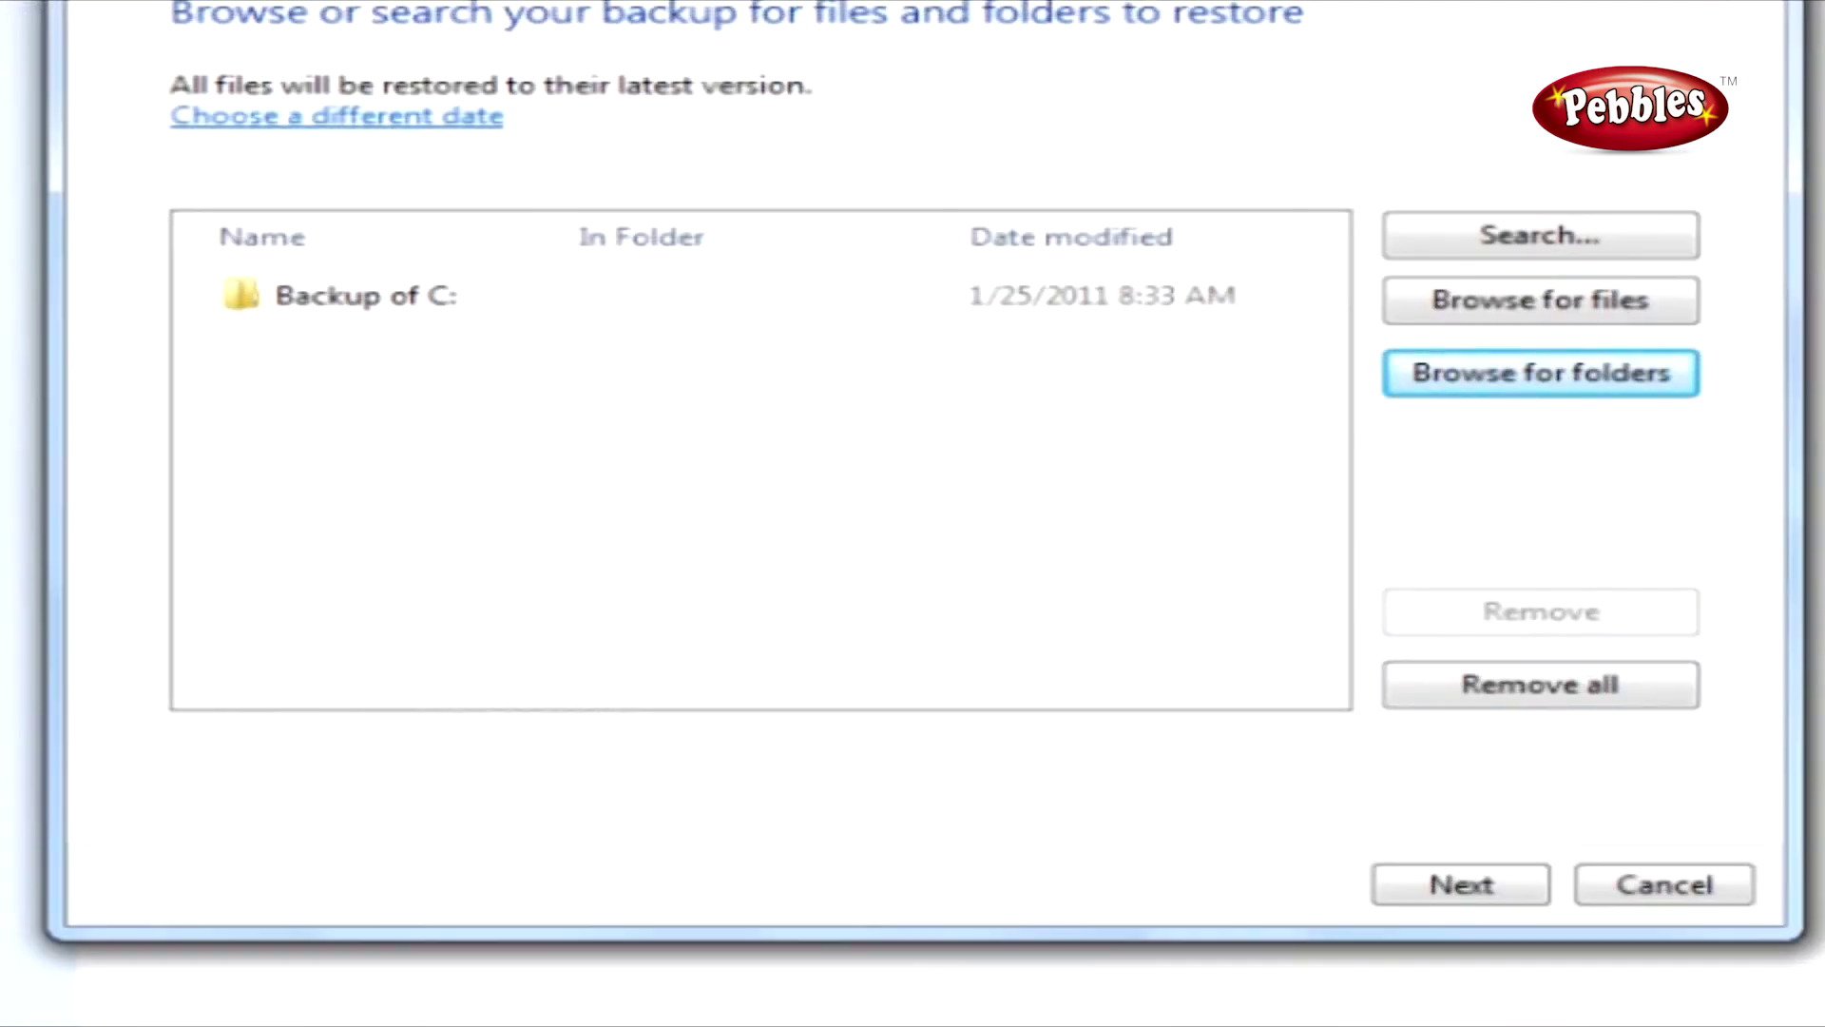
click(1468, 886)
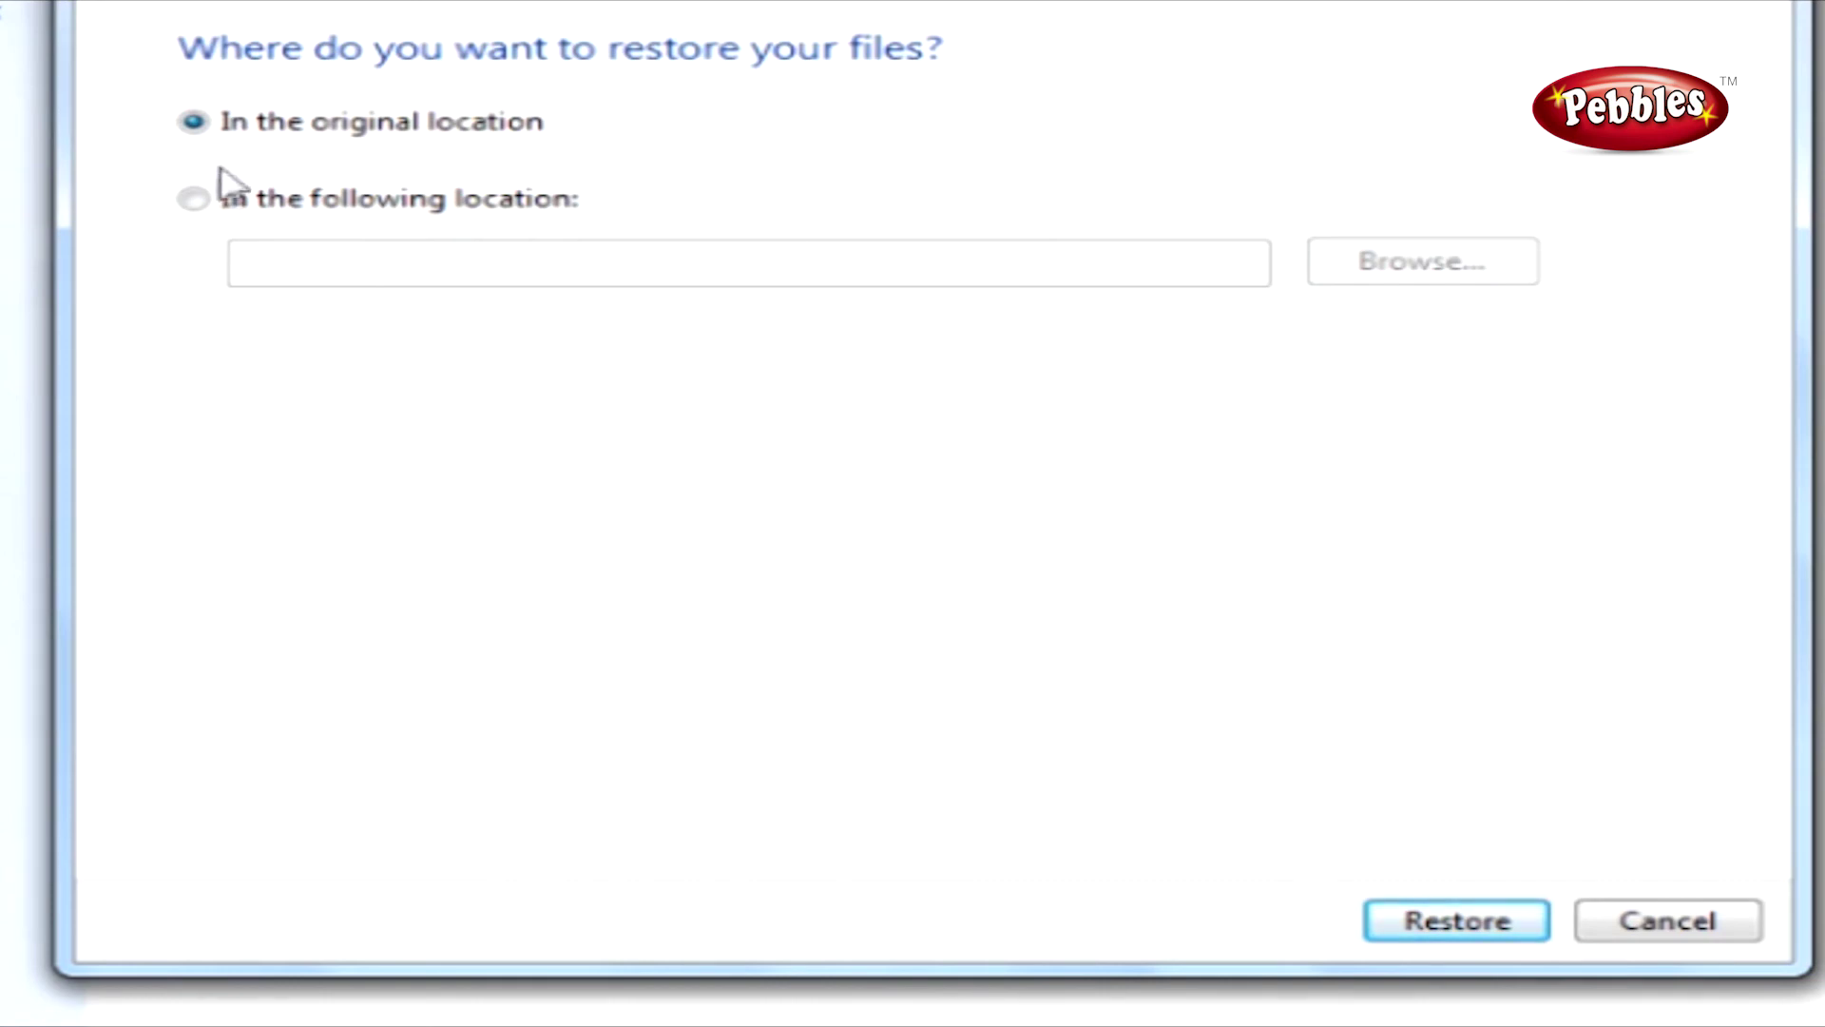
Set the restore target to 'In the following location' and bring up the folder browser.
click(196, 204)
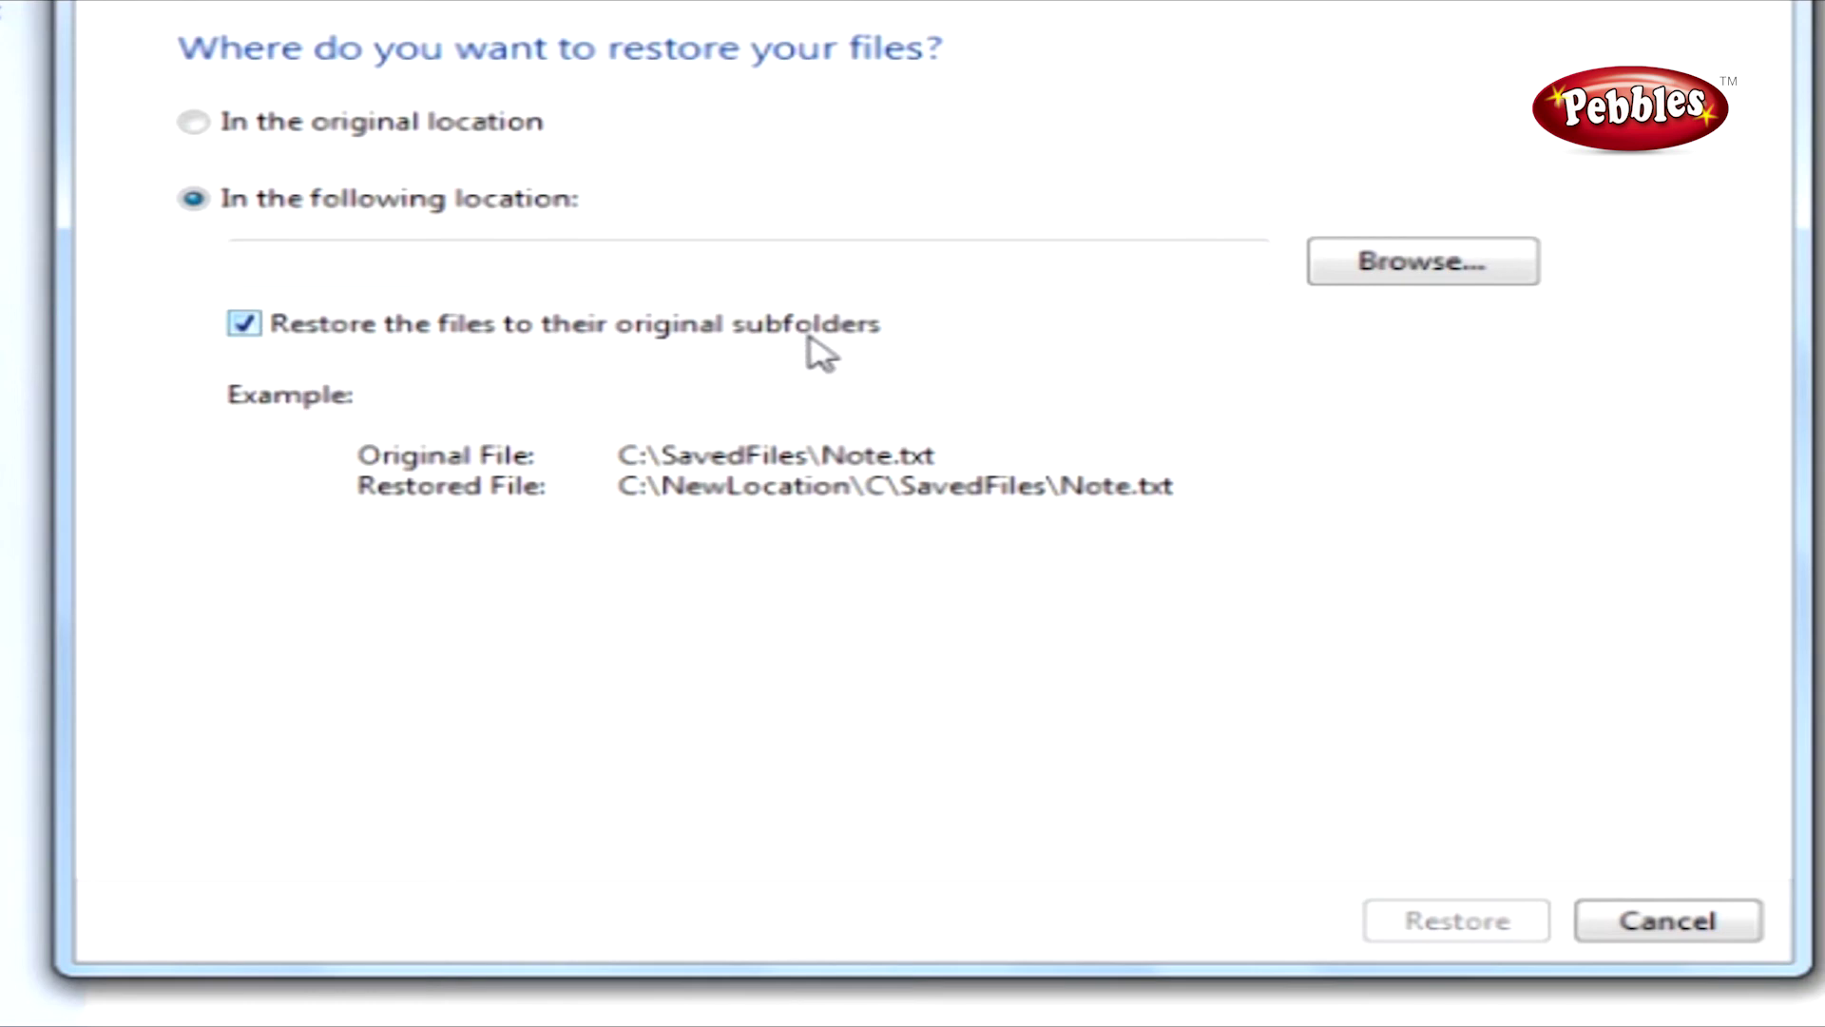
click(1385, 283)
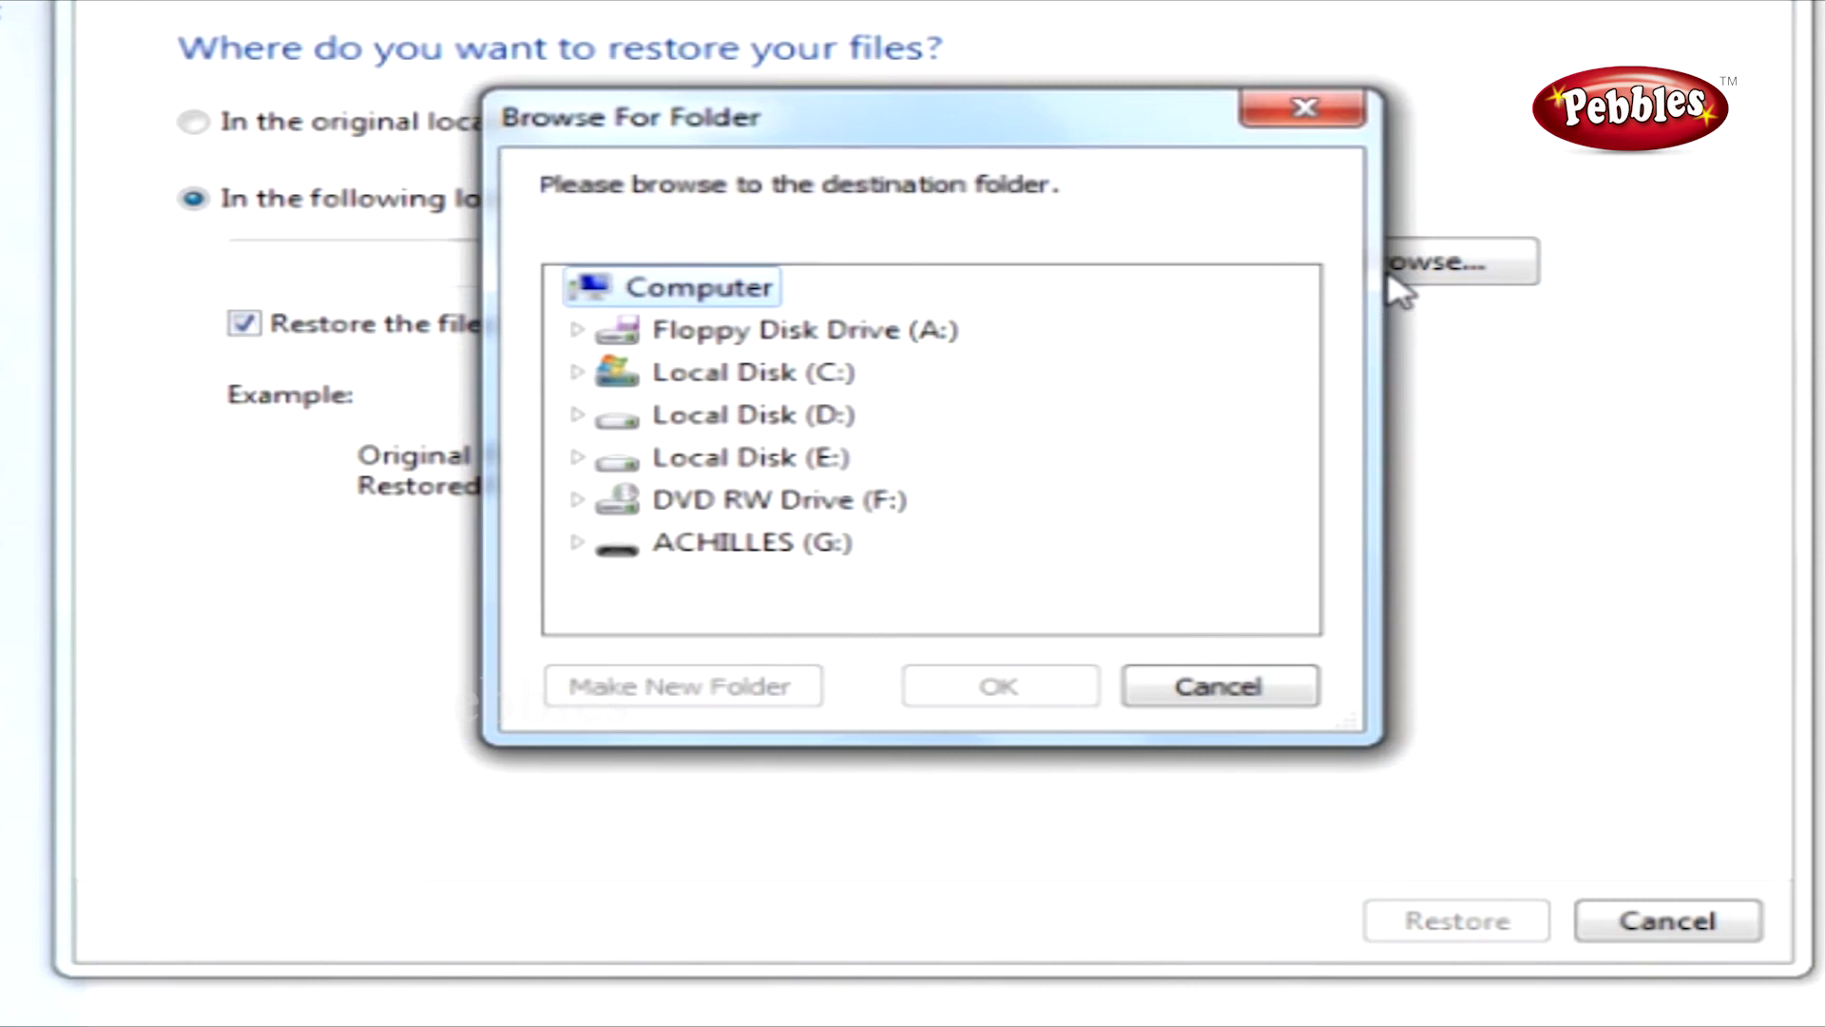
Create a folder named 'RESTORED FILE' under D:\ACHILLES and choose it as the restore destination.
click(578, 419)
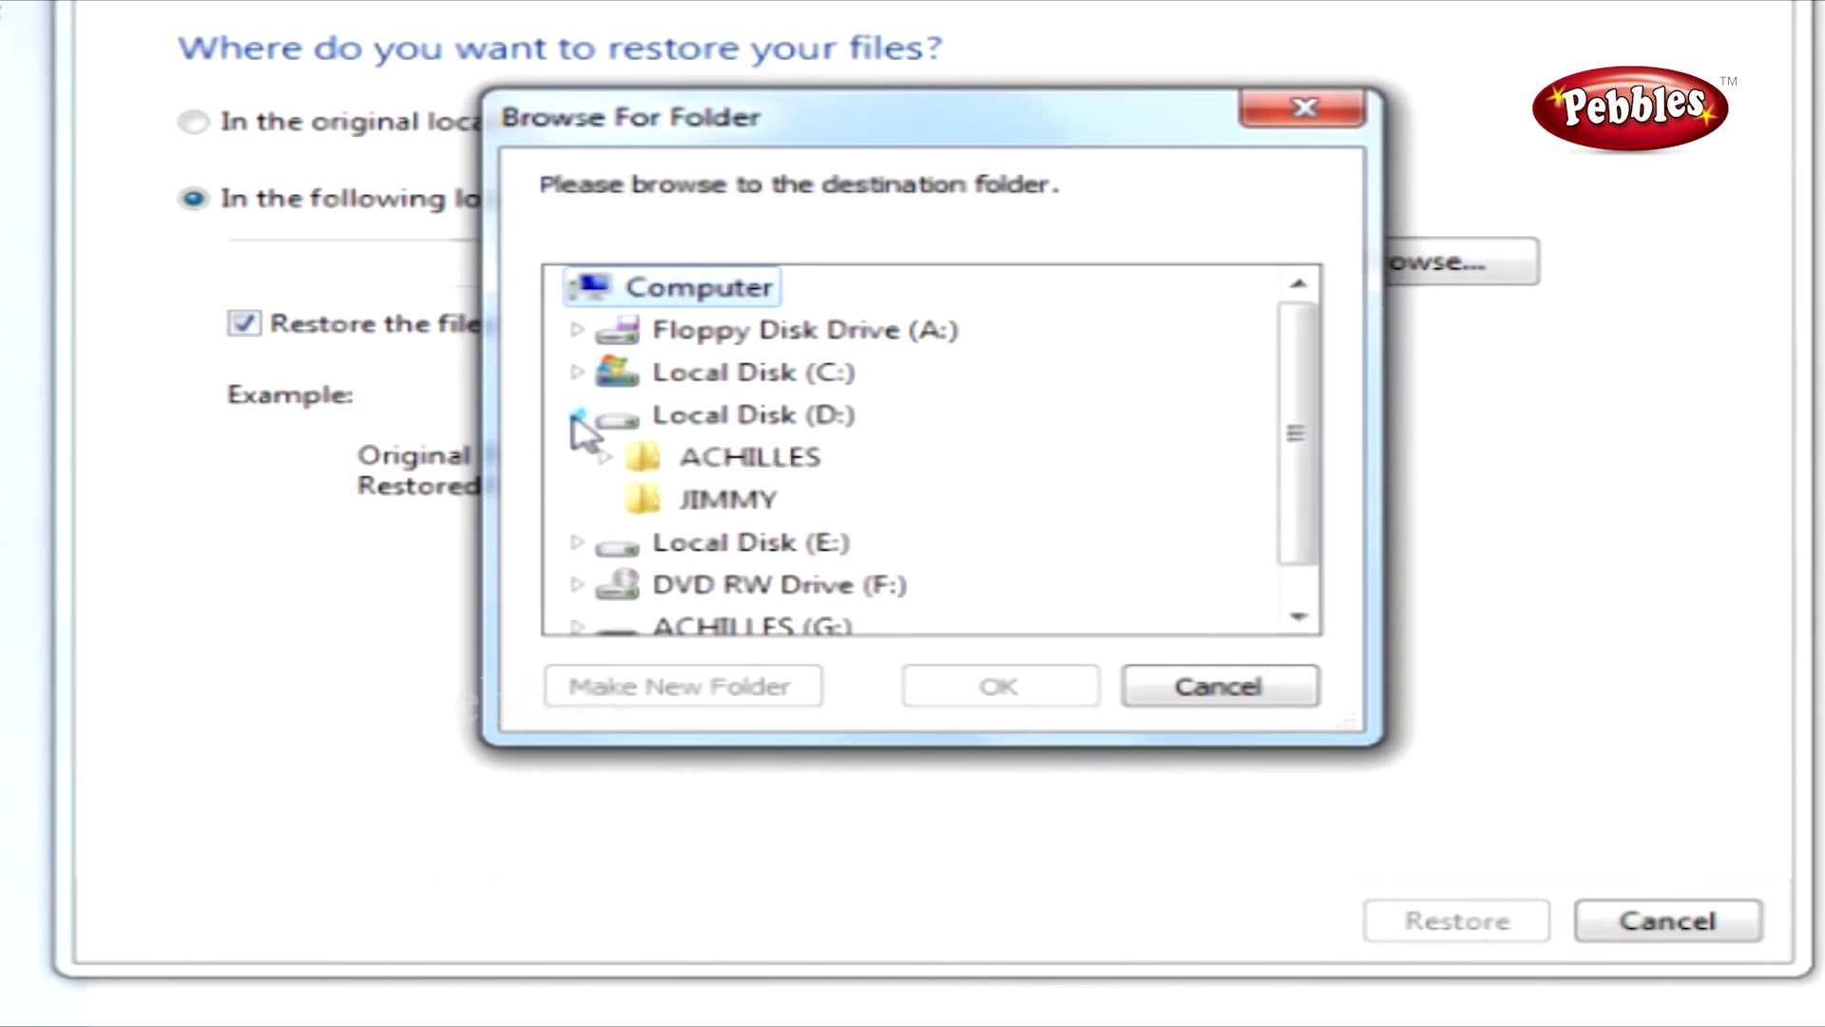
click(727, 458)
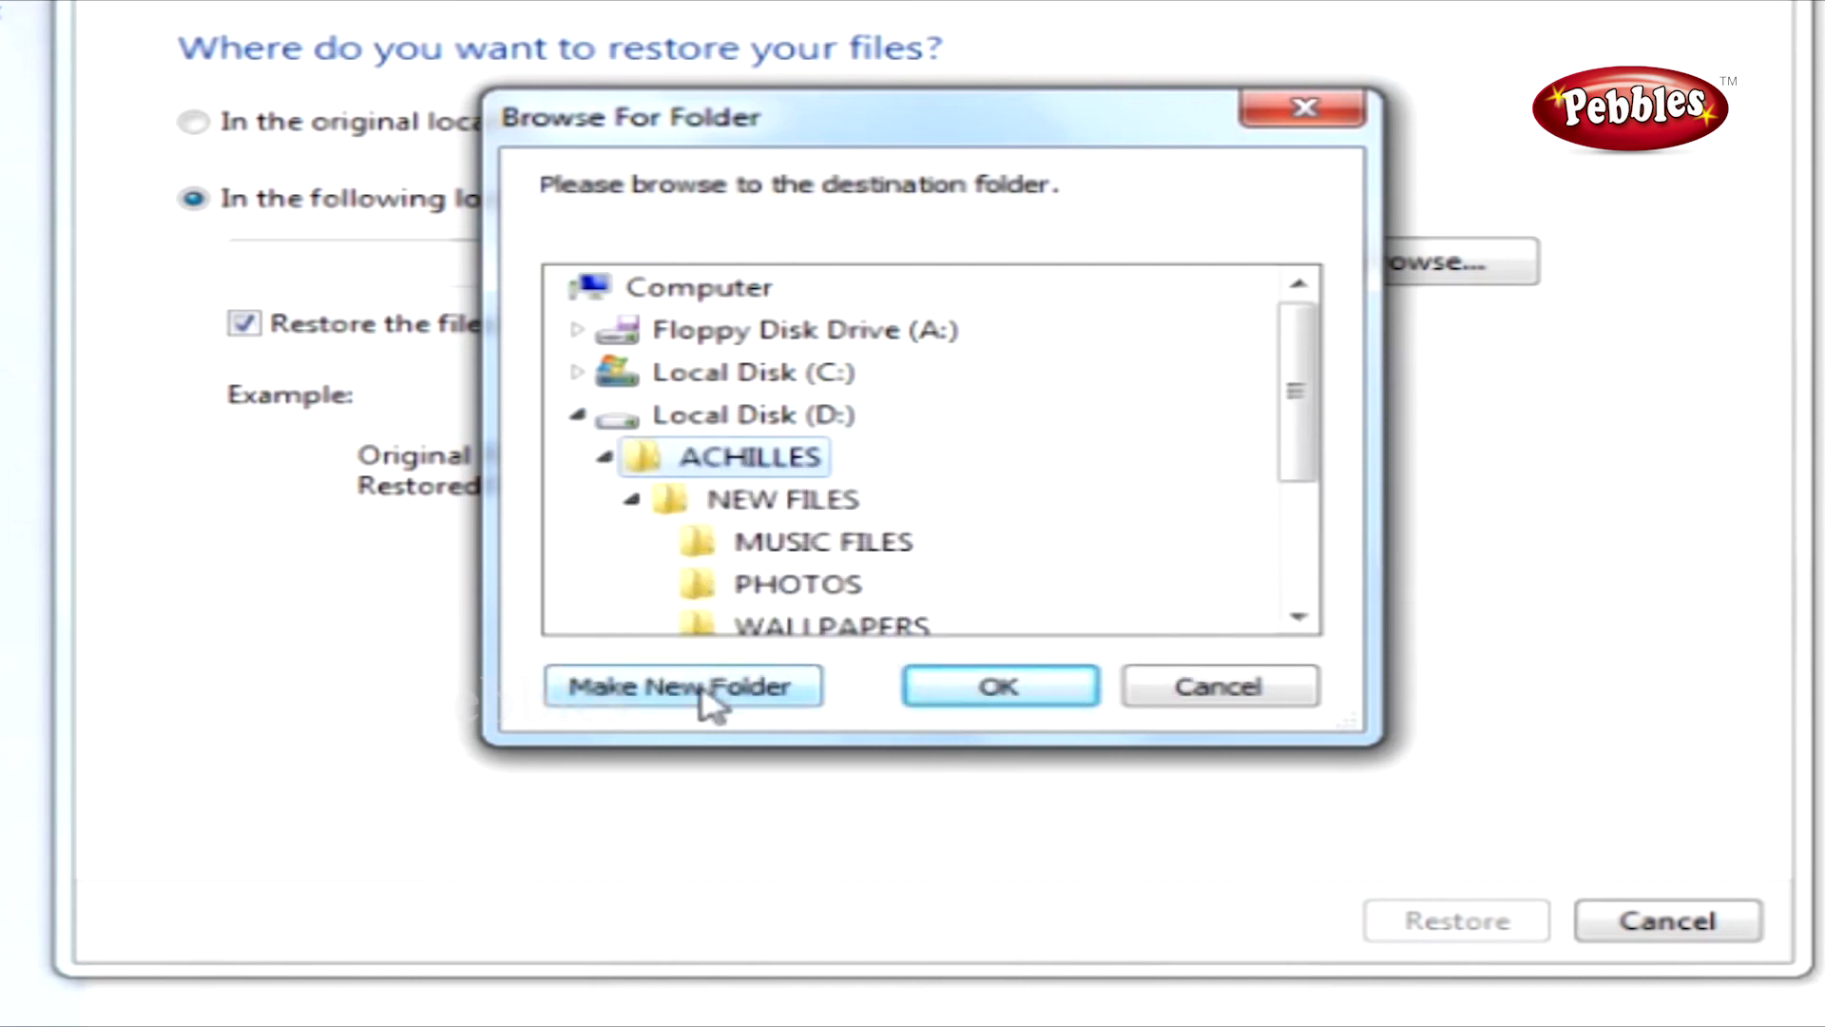
text(R)
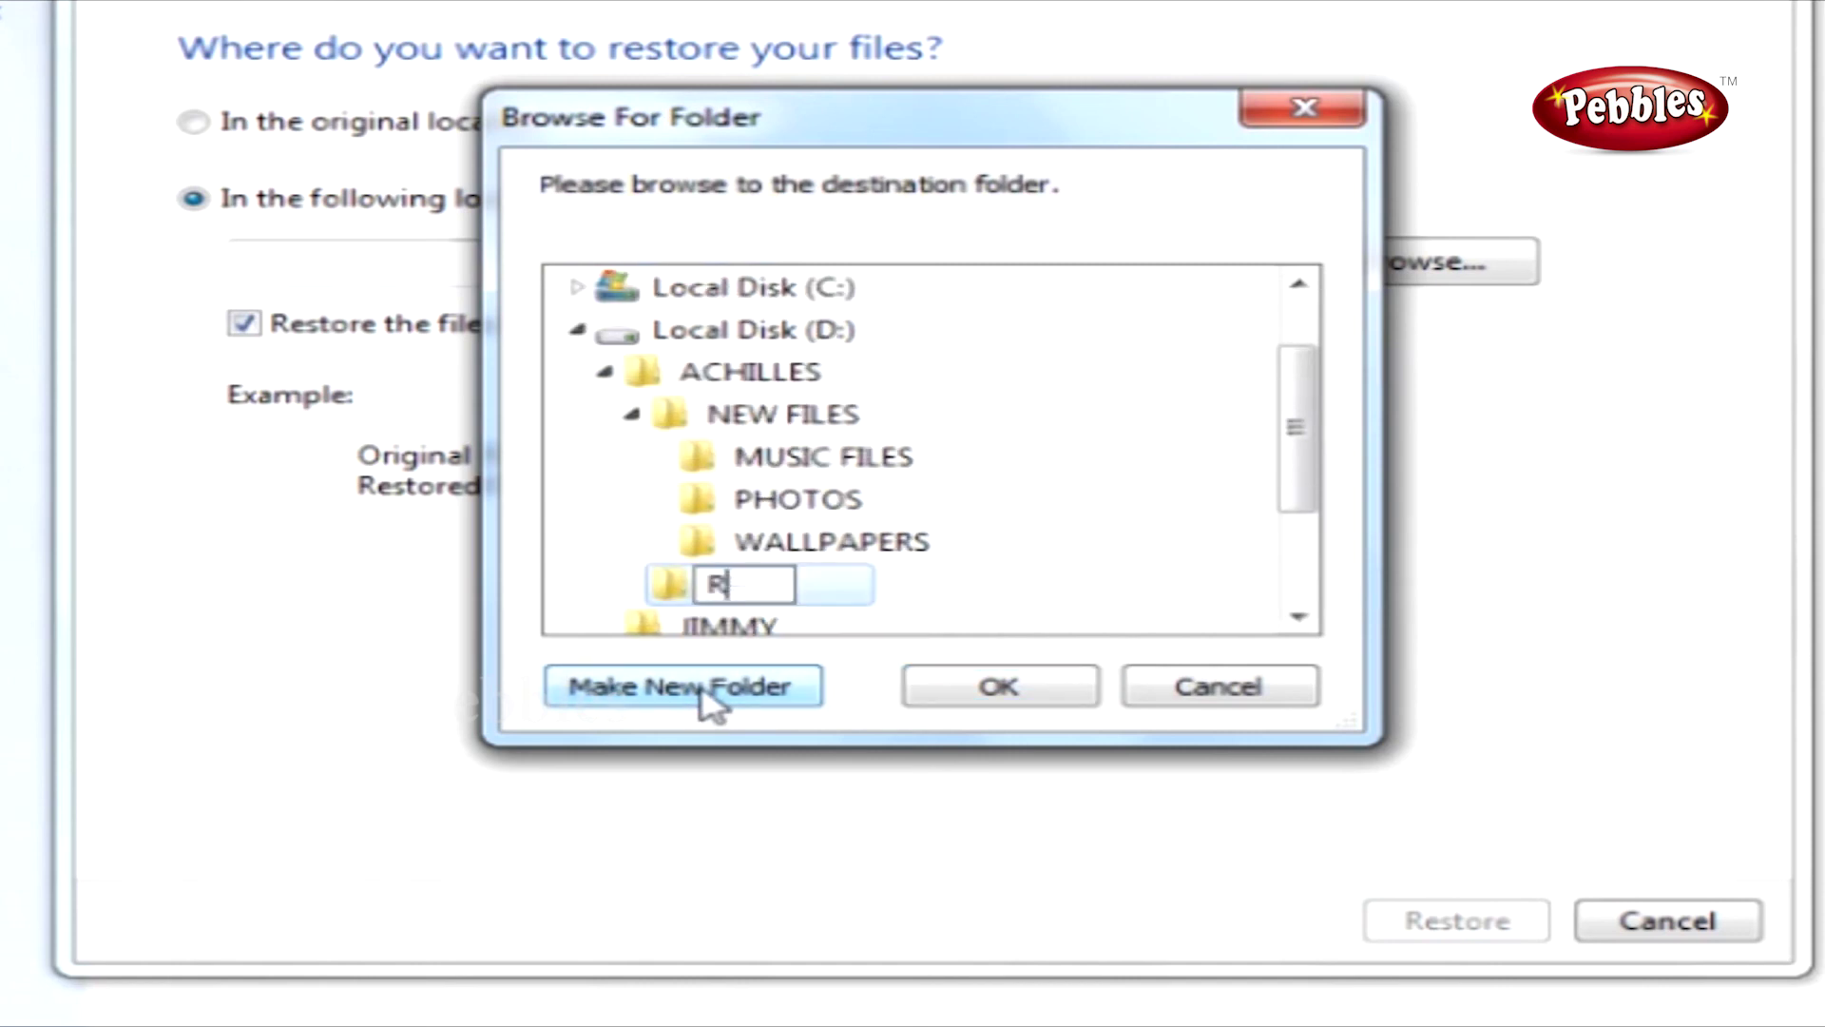
text(ESTORED)
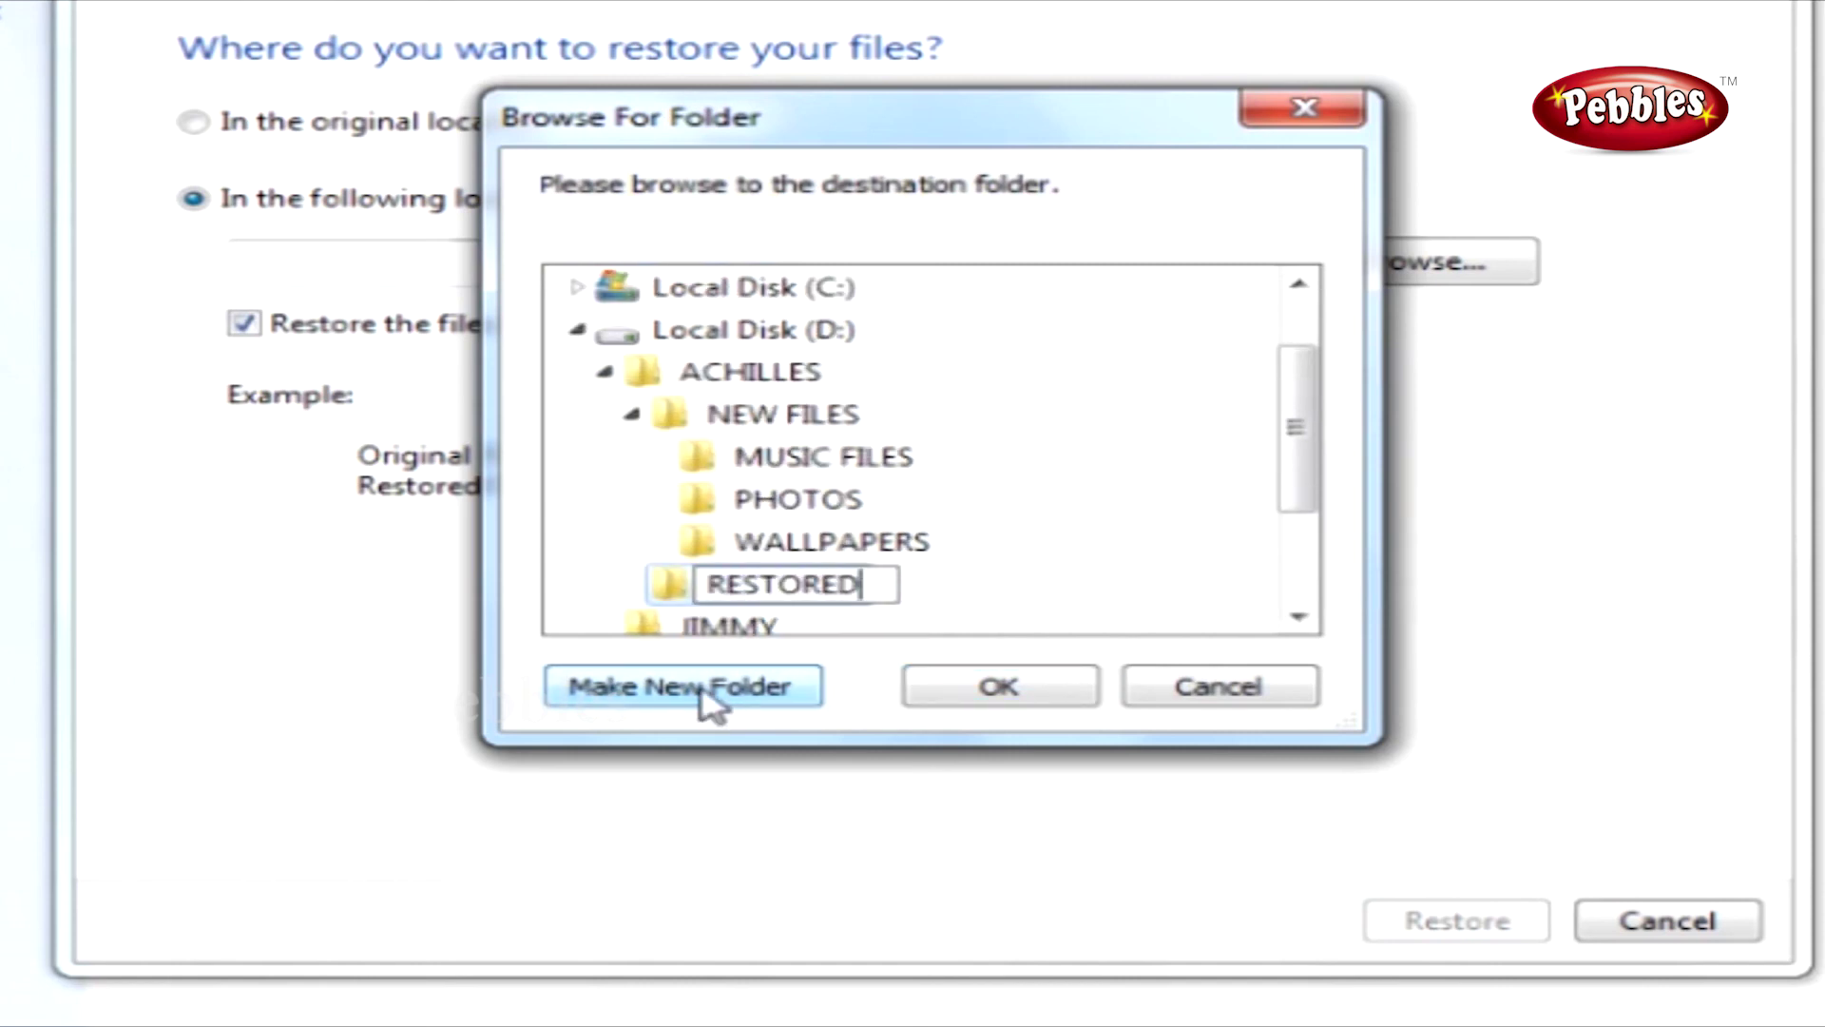
text( FILE)
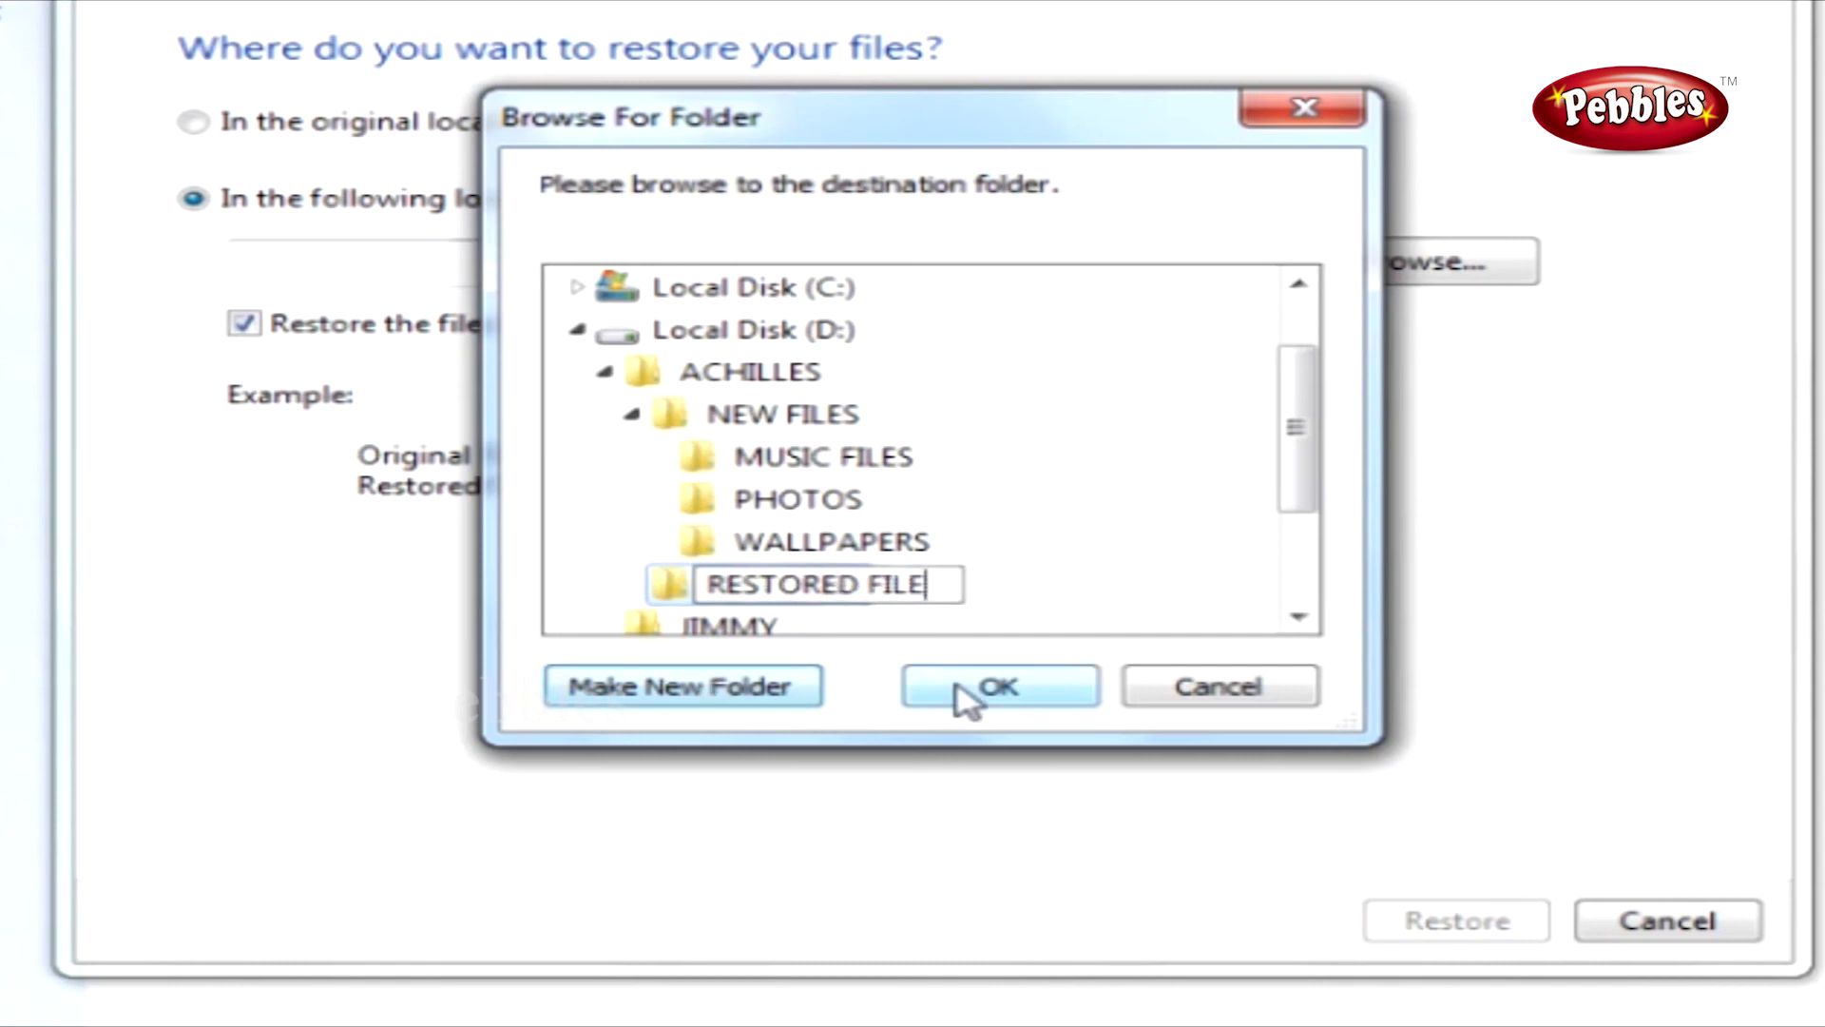
click(956, 686)
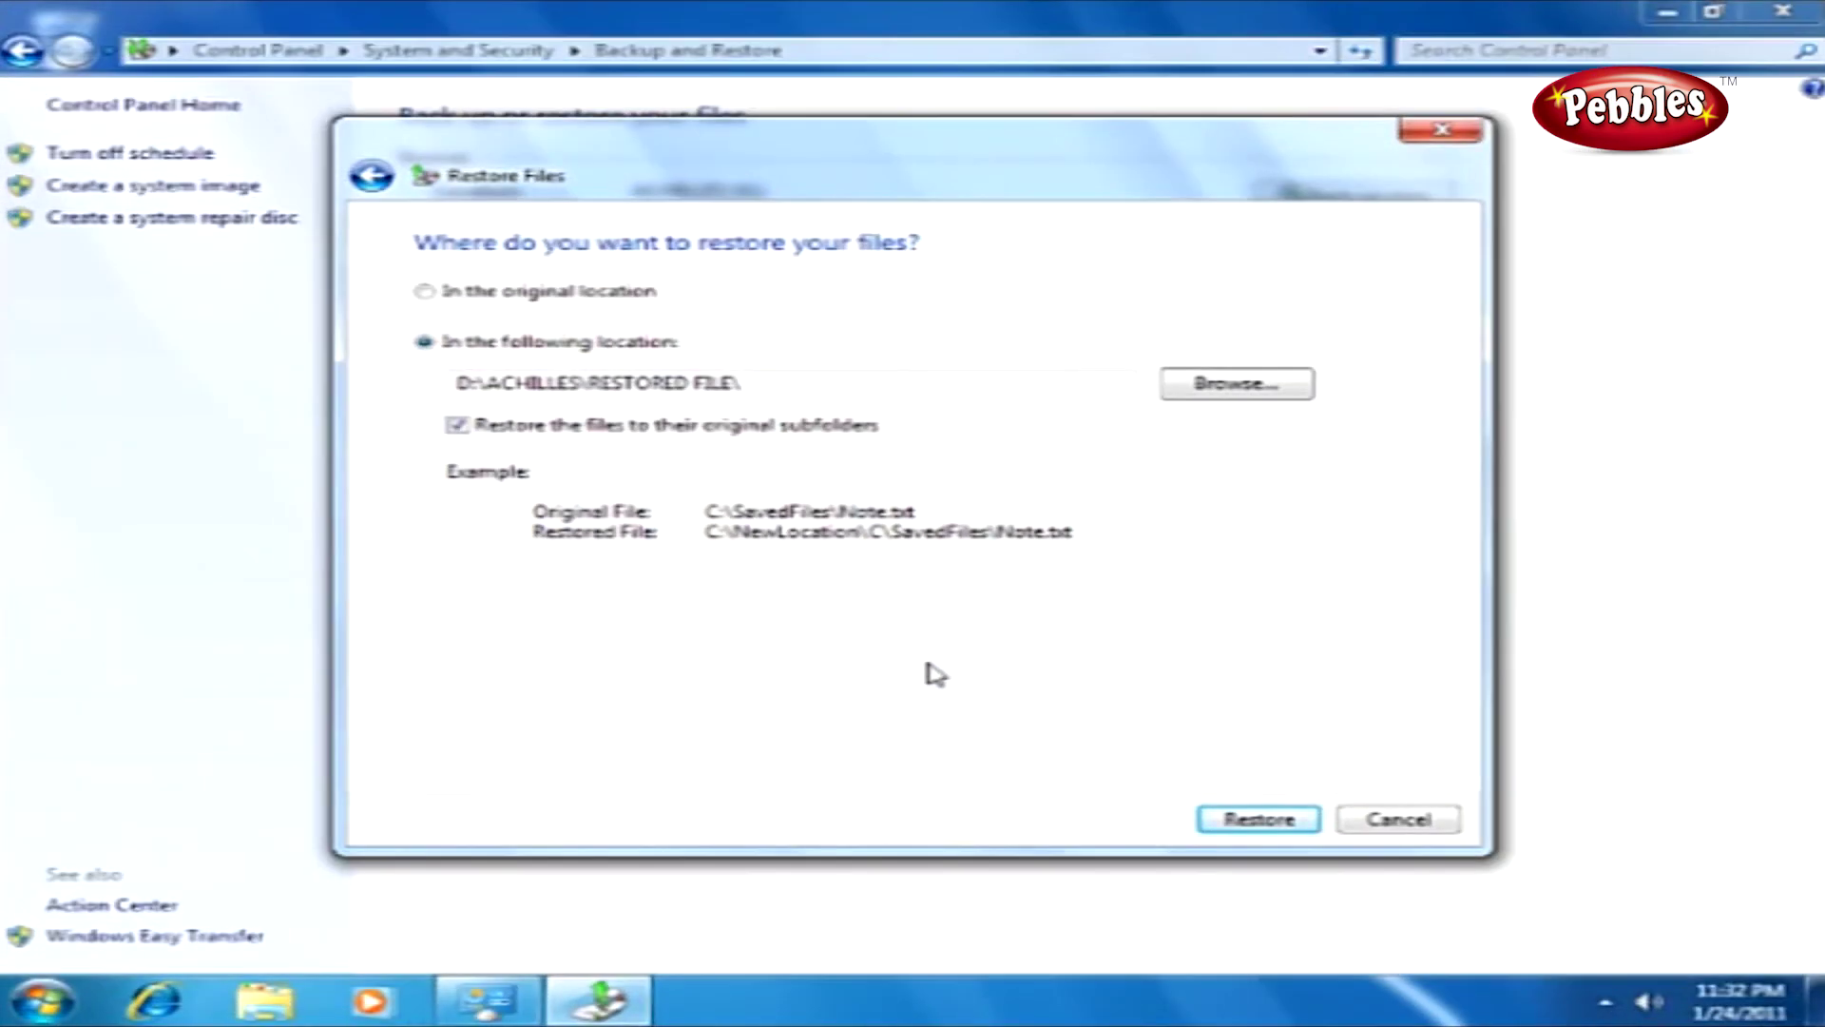
Run the restore, then open D:\ACHILLES in Explorer to see RESTORED FILE beside NEW FILES.
click(1240, 820)
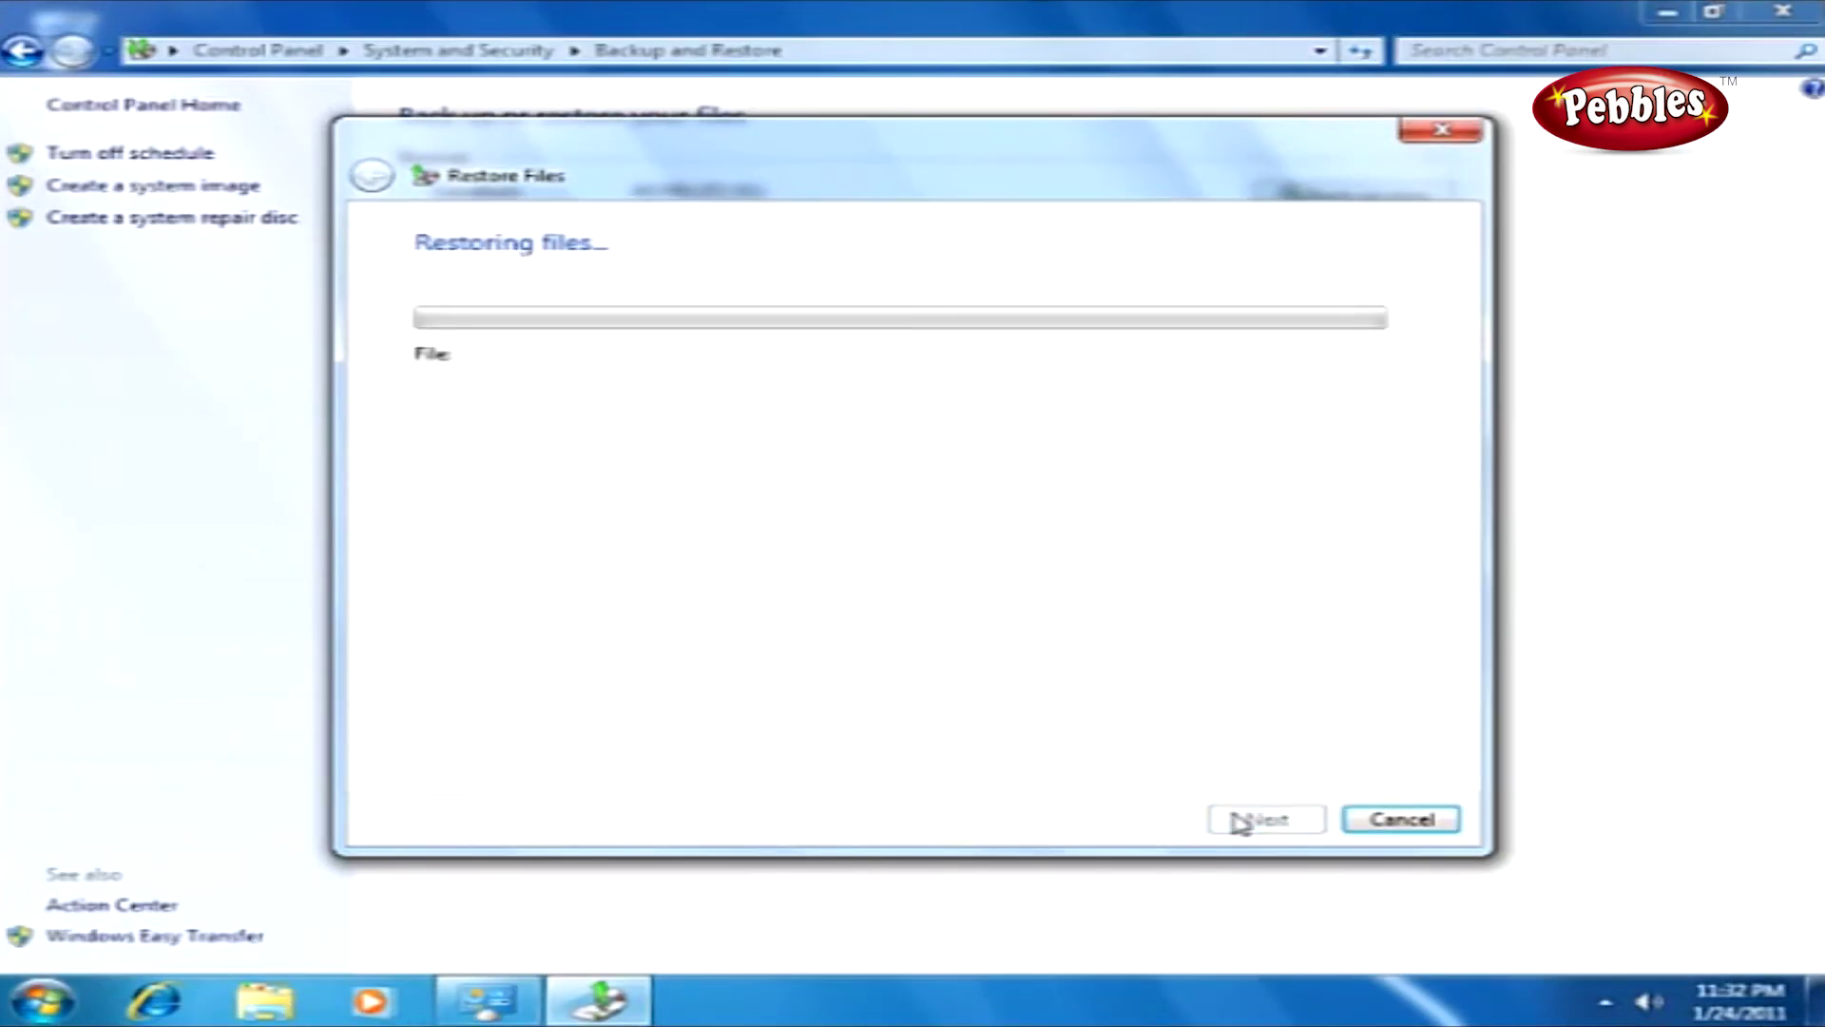
click(1392, 821)
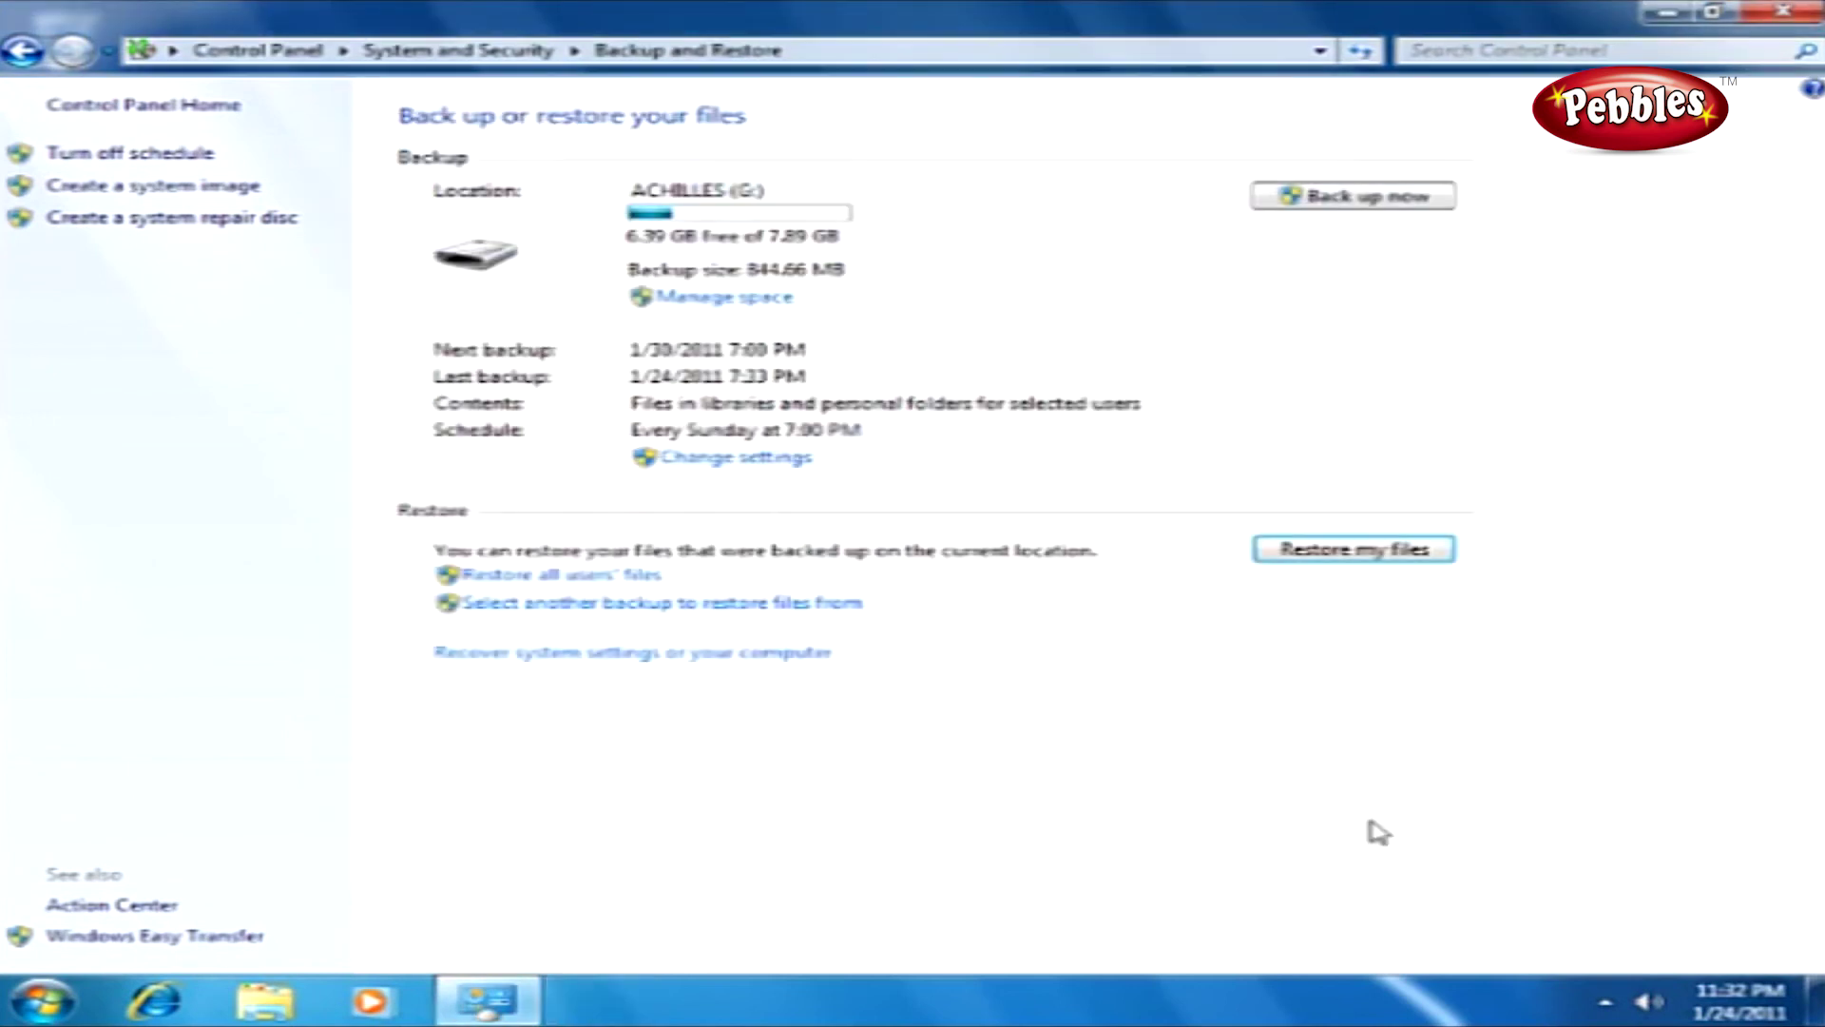
click(42, 1003)
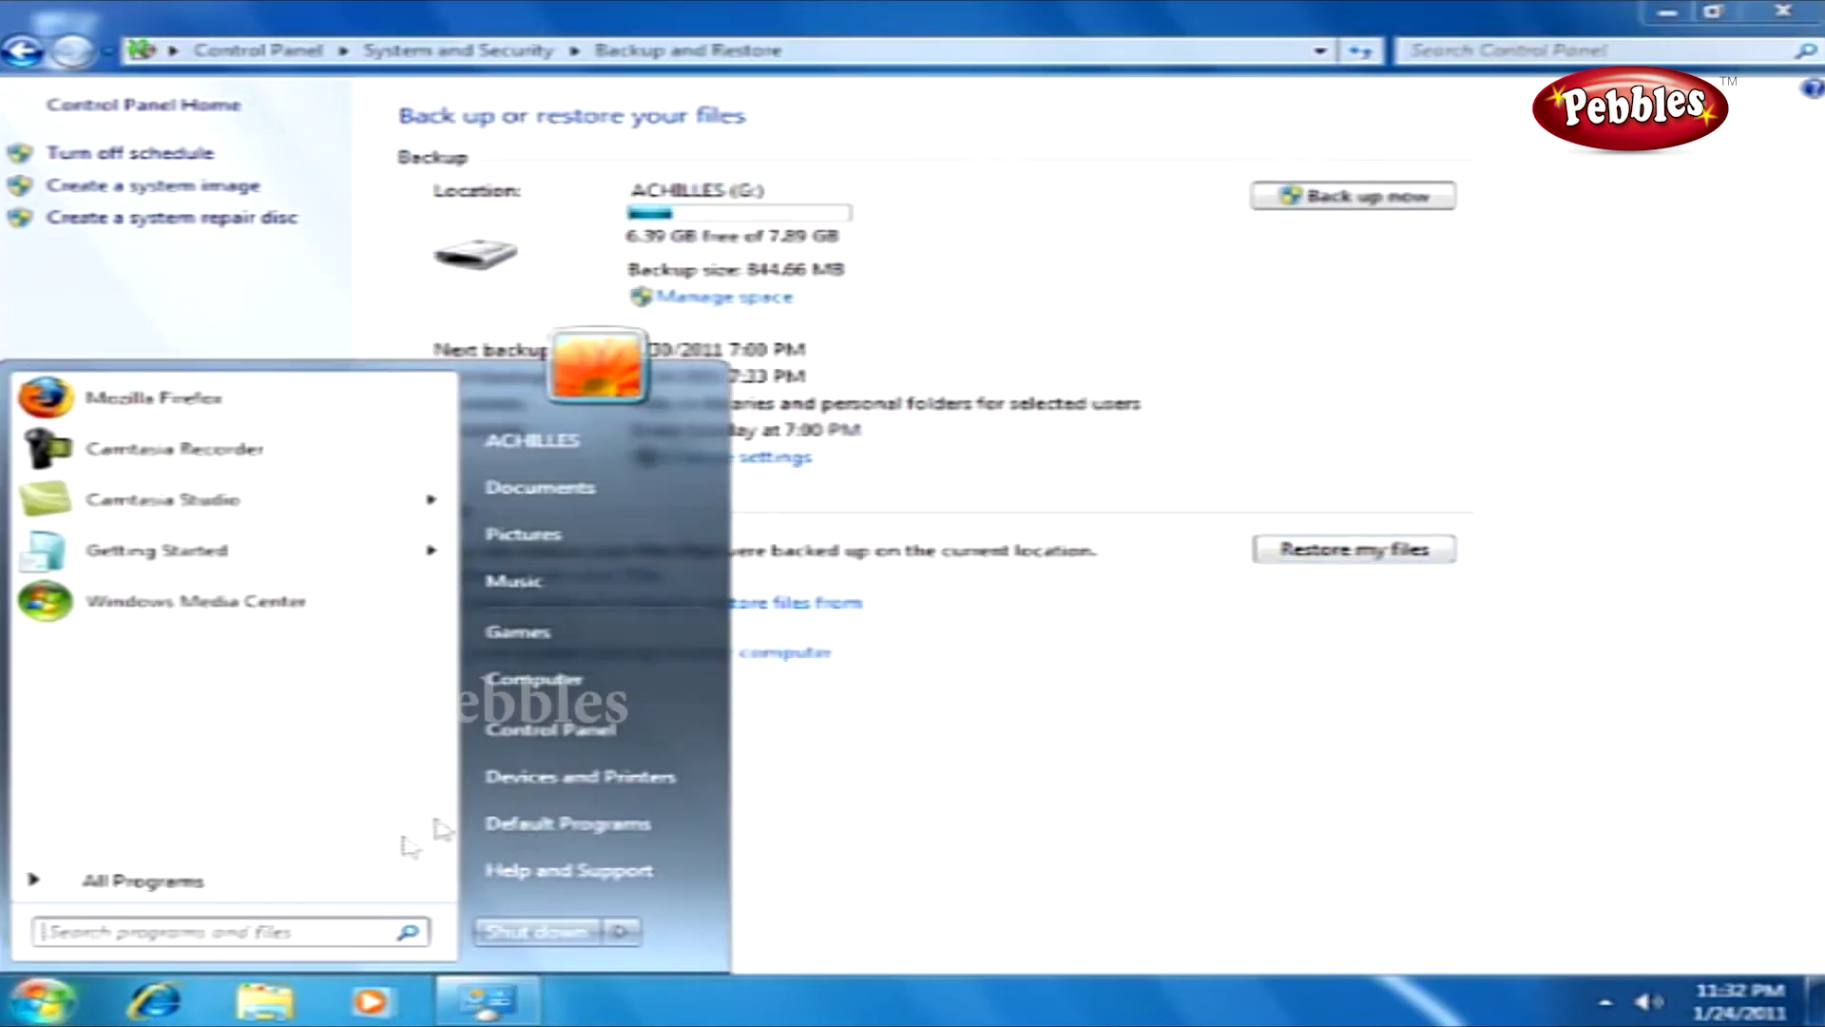
click(535, 689)
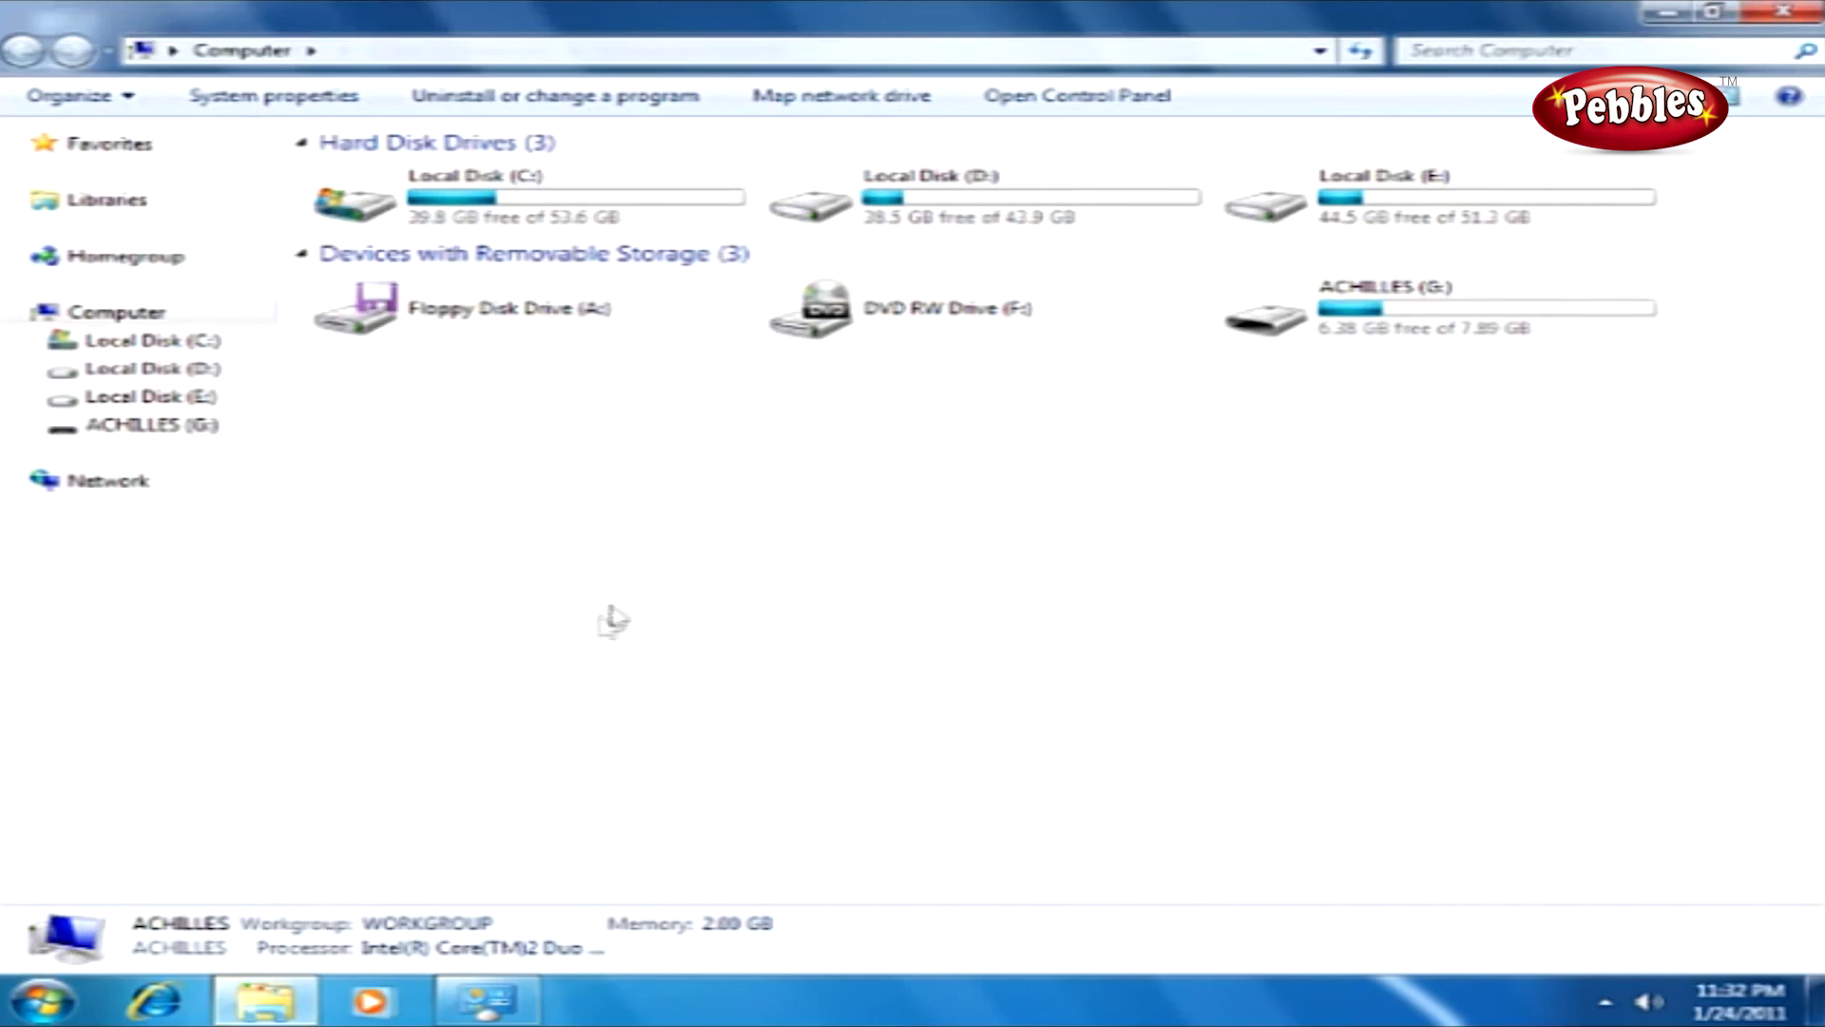
double_click(908, 214)
click(431, 211)
double_click(430, 211)
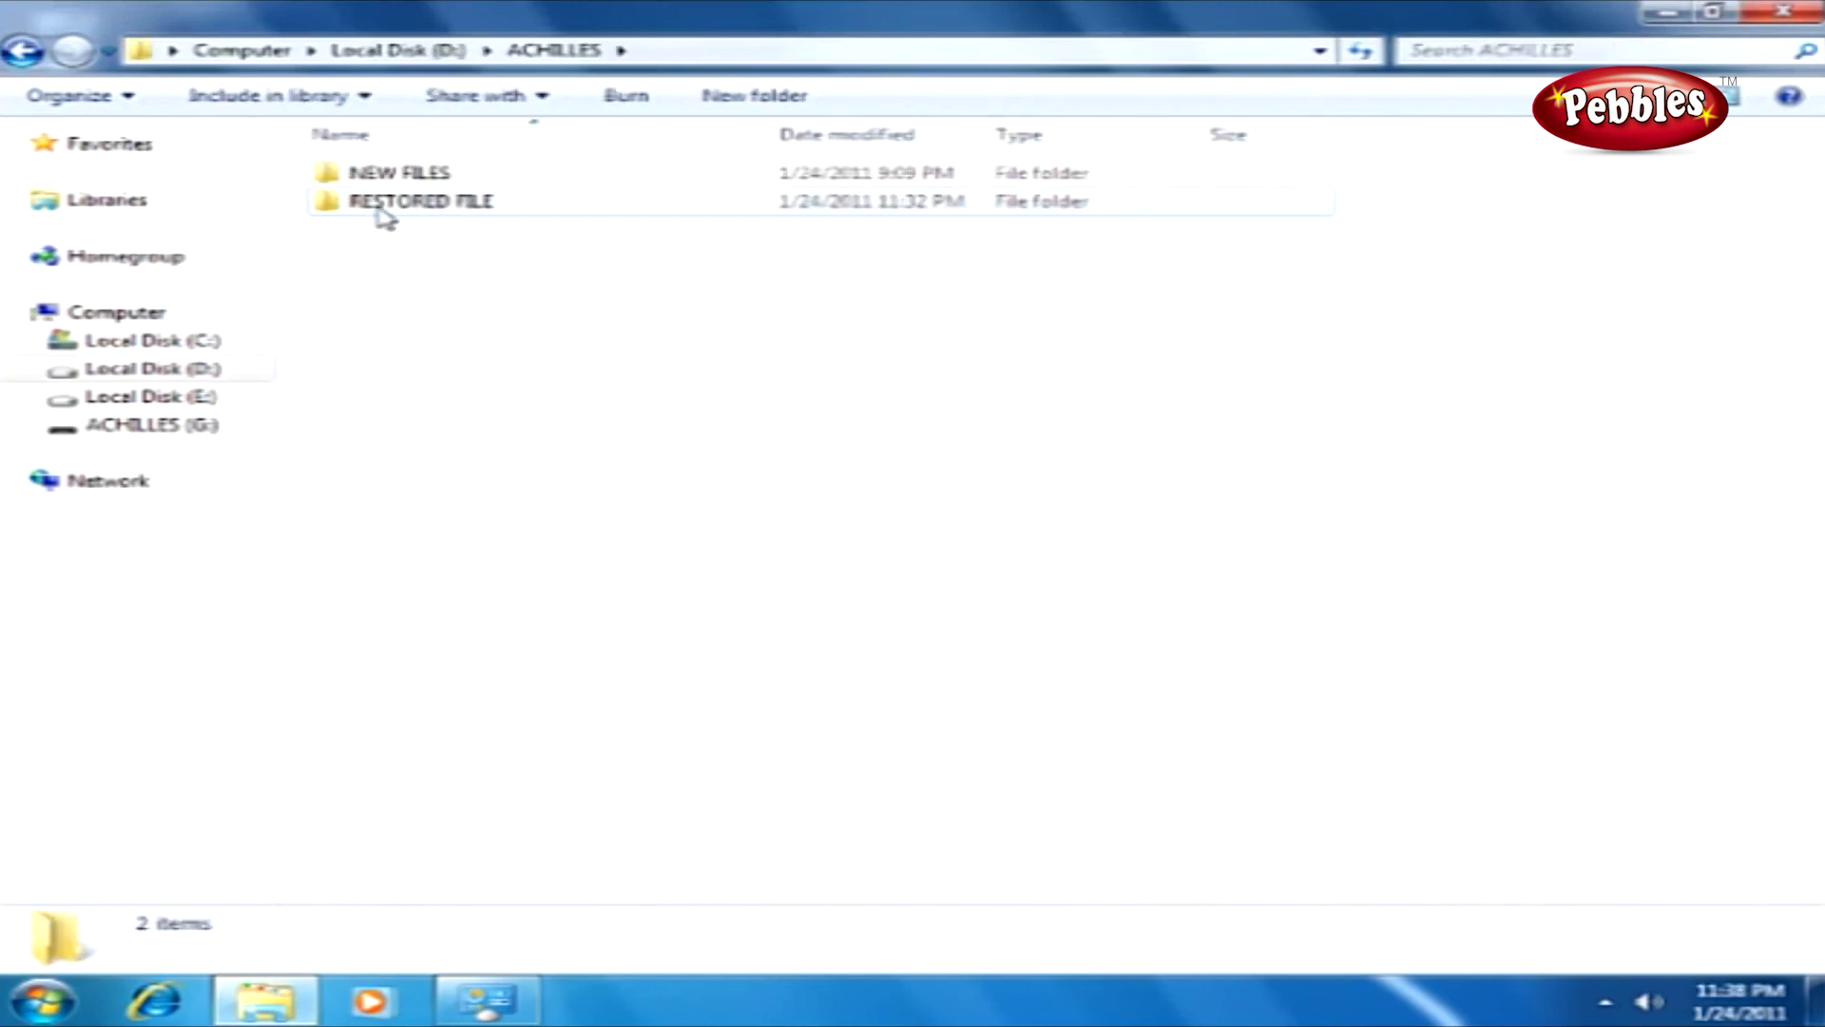